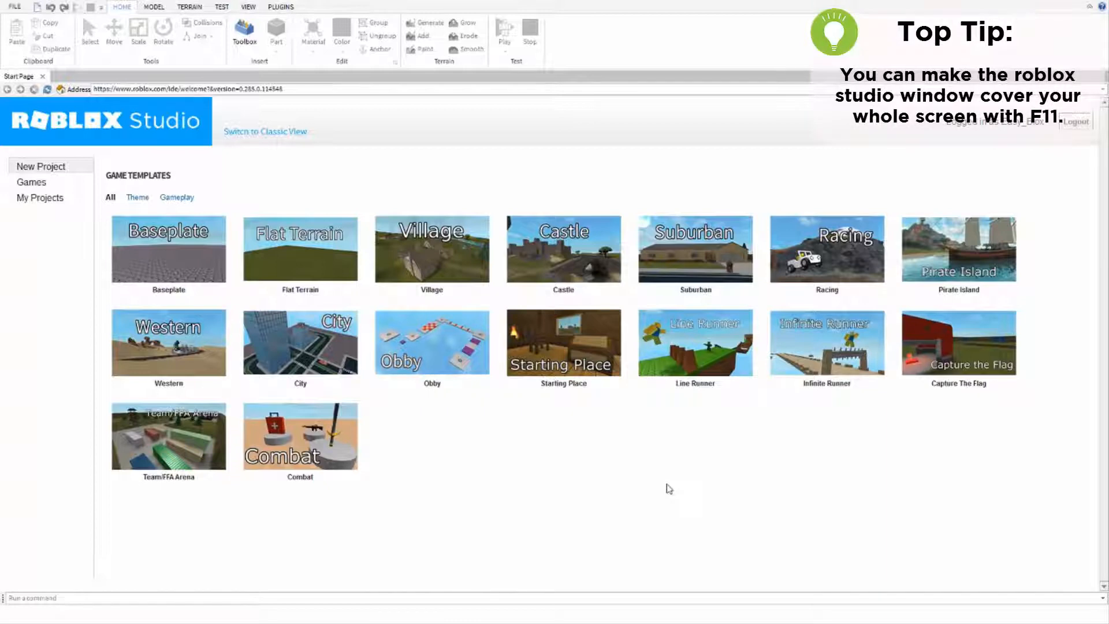
Restore the window from full-screen mode and open a new place from the Baseplate template
key(F11)
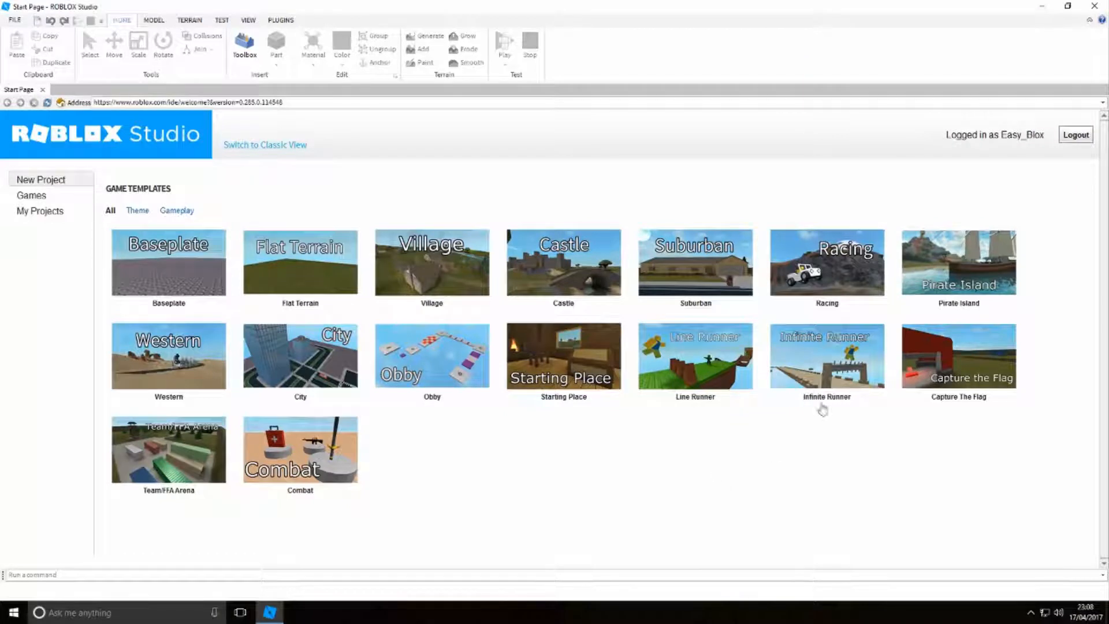
drag(946, 130, 1046, 135)
click(1002, 163)
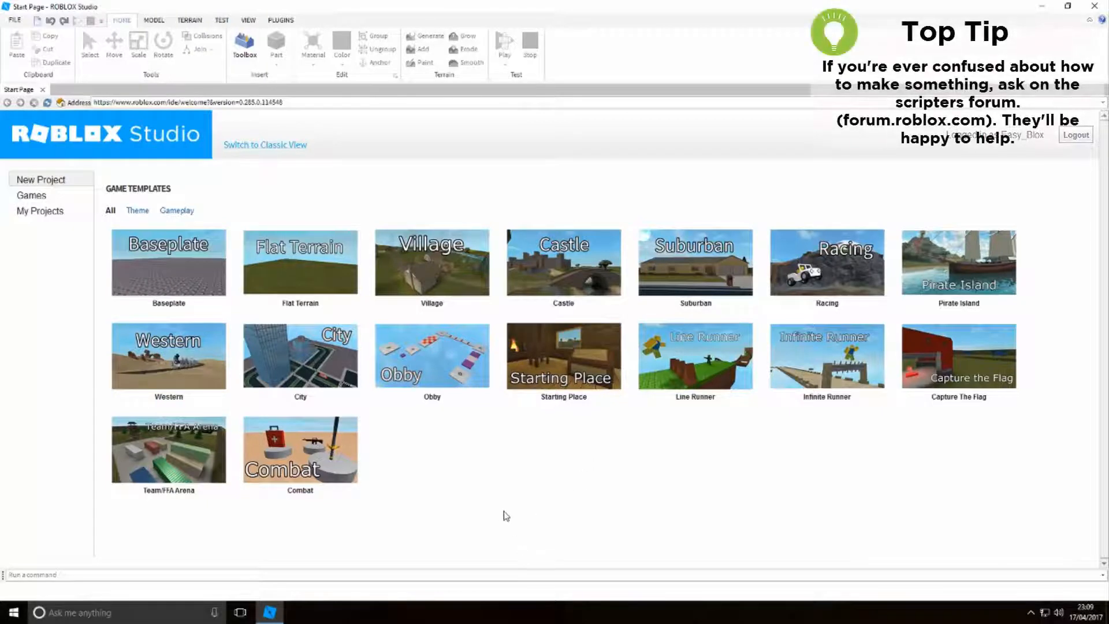
click(165, 266)
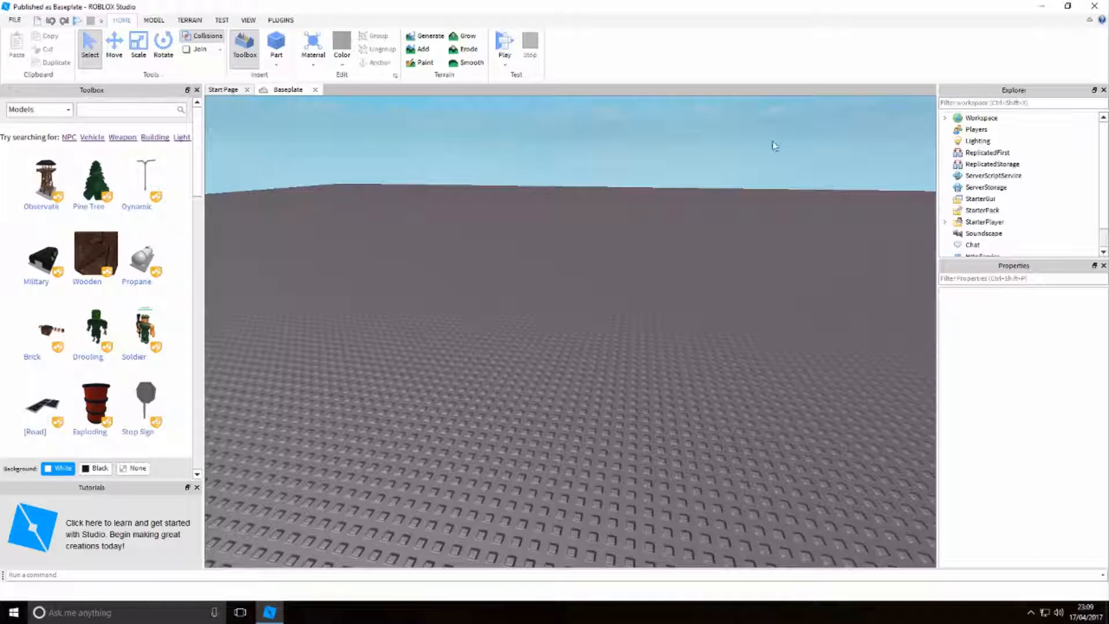
Close the Properties, Explorer, Toolbox and Tutorials panels so the 3D view fills the window
click(1103, 266)
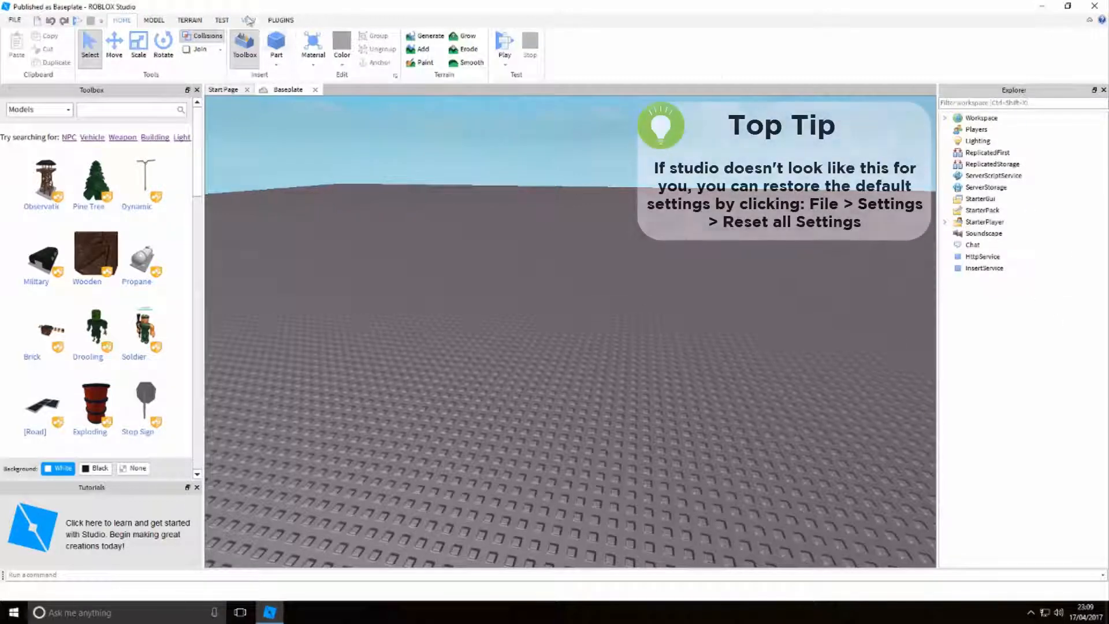
click(249, 20)
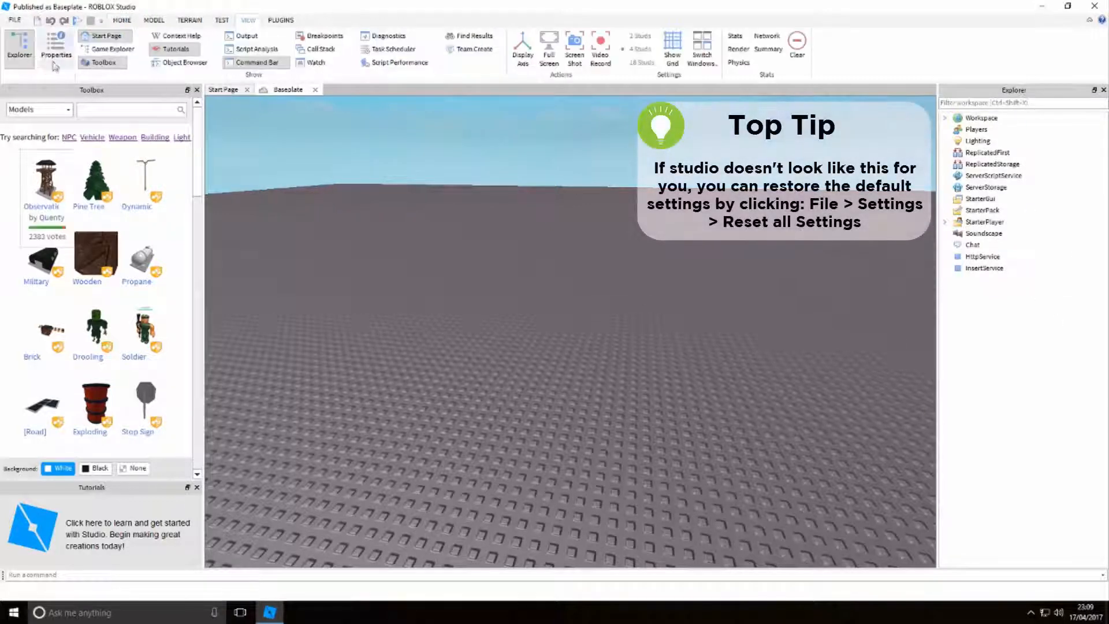
click(121, 19)
click(1103, 90)
click(197, 90)
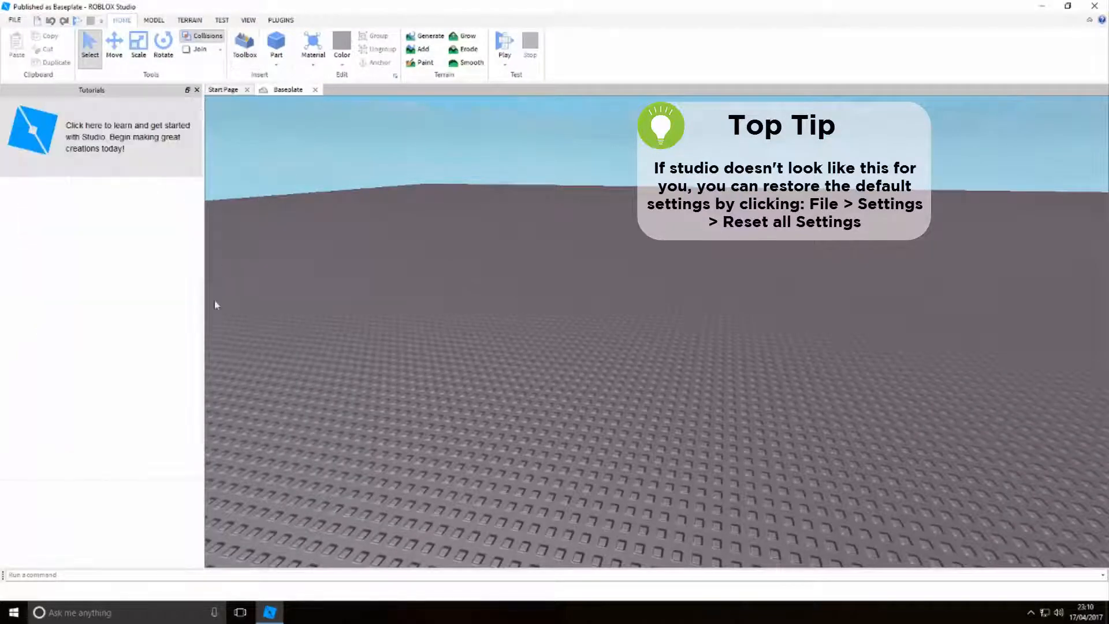
click(197, 90)
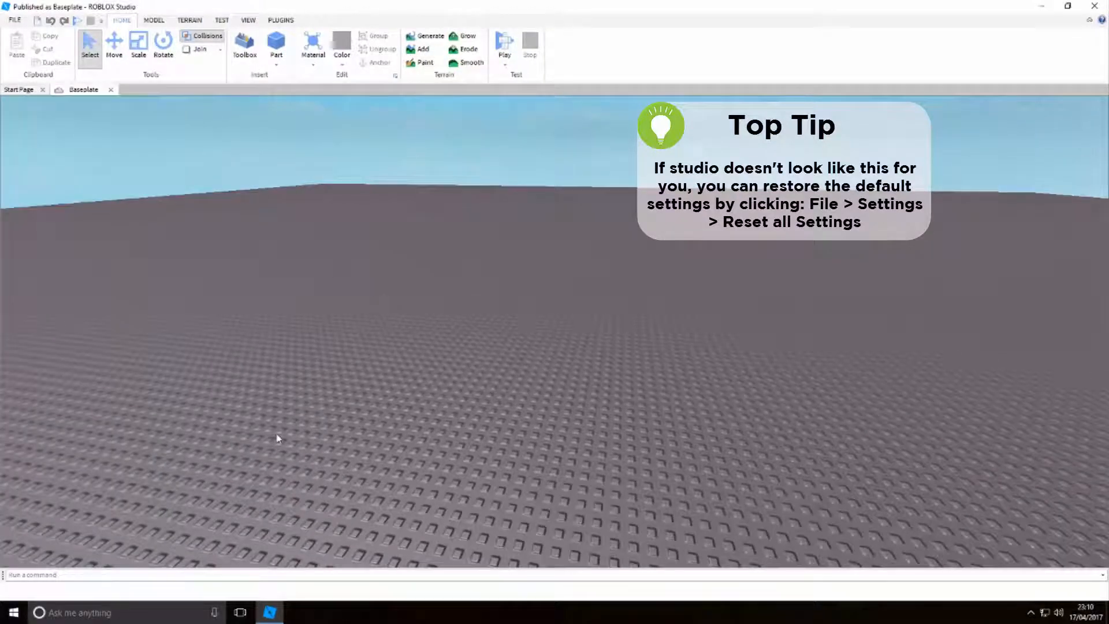
Collapse the ribbon to enlarge the 3D view and expand it again
click(1089, 20)
right_drag(943, 286, 965, 297)
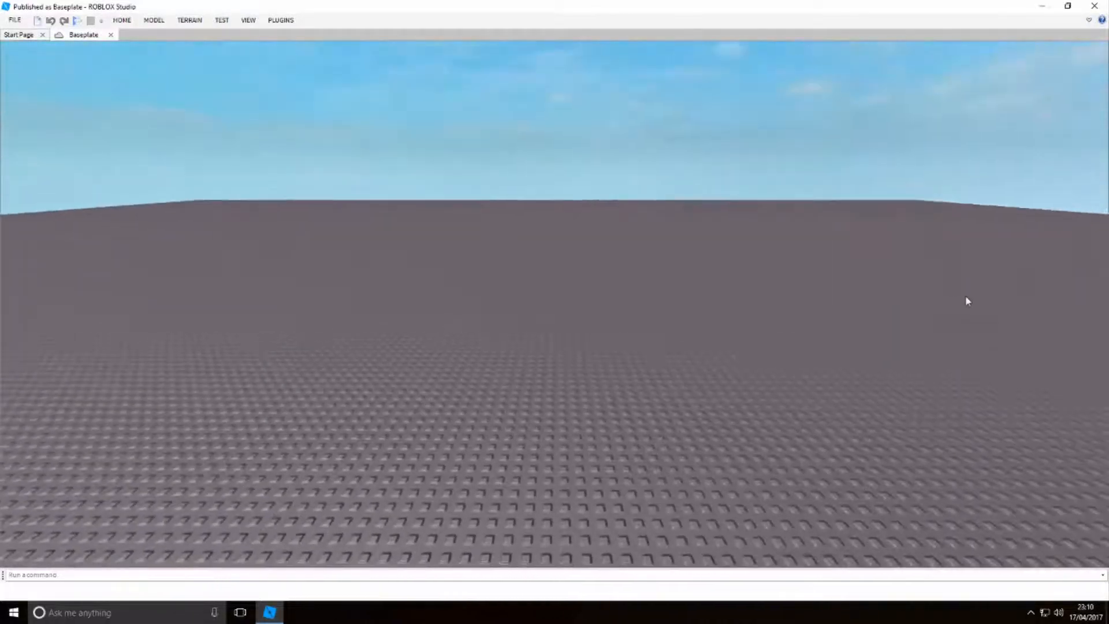
click(1089, 19)
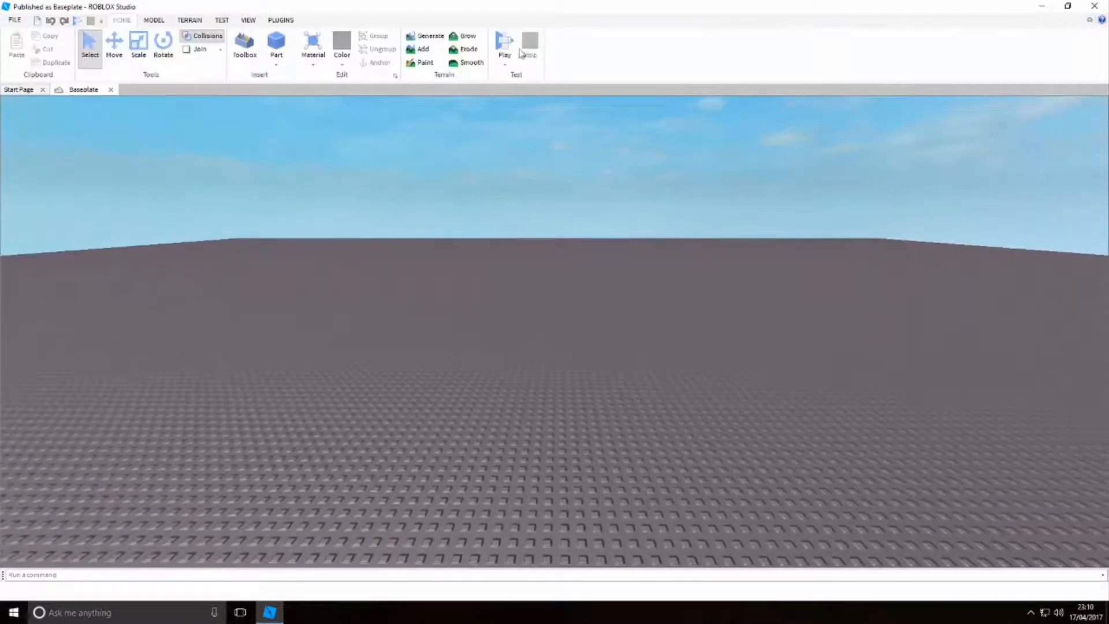
Reopen the Explorer, Properties and Toolbox panels, and narrow the Toolbox slightly
click(249, 20)
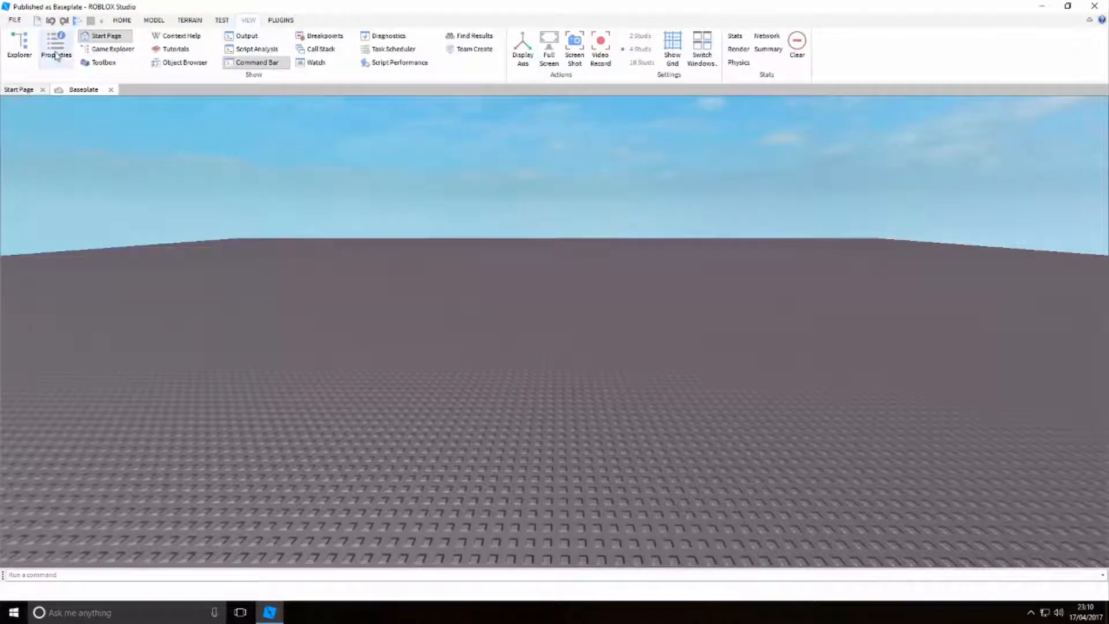
click(20, 46)
click(57, 55)
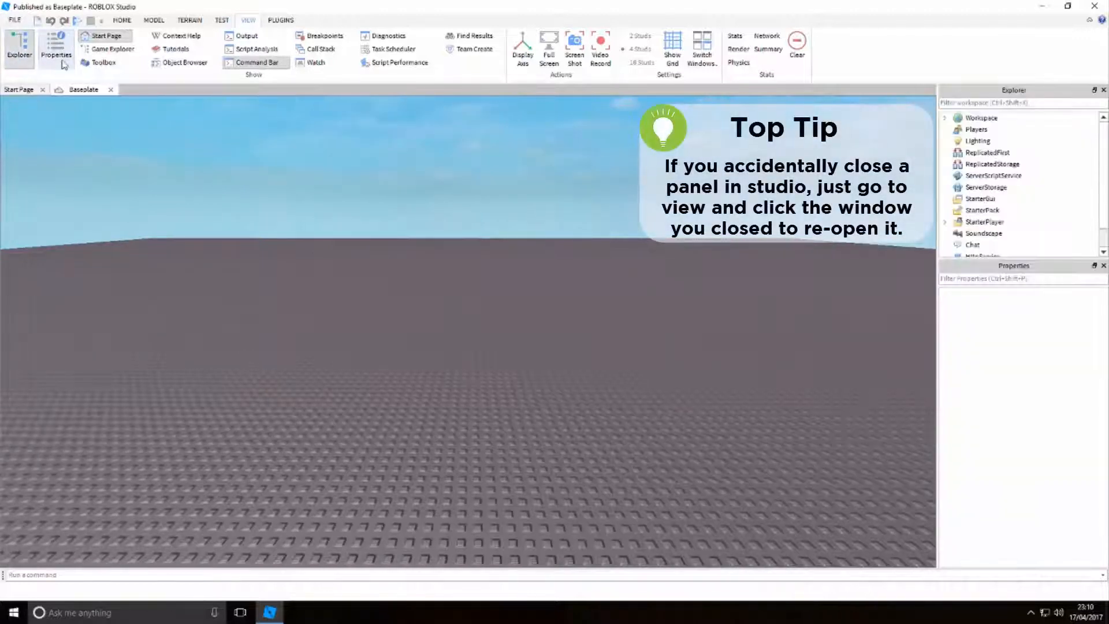
click(104, 62)
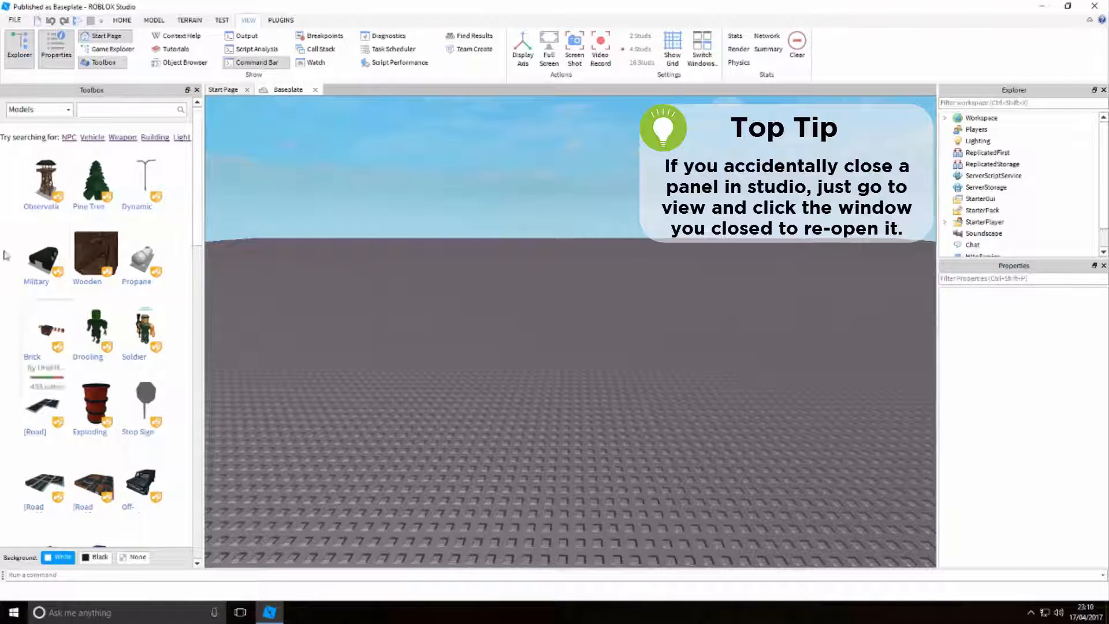
drag(202, 281, 179, 281)
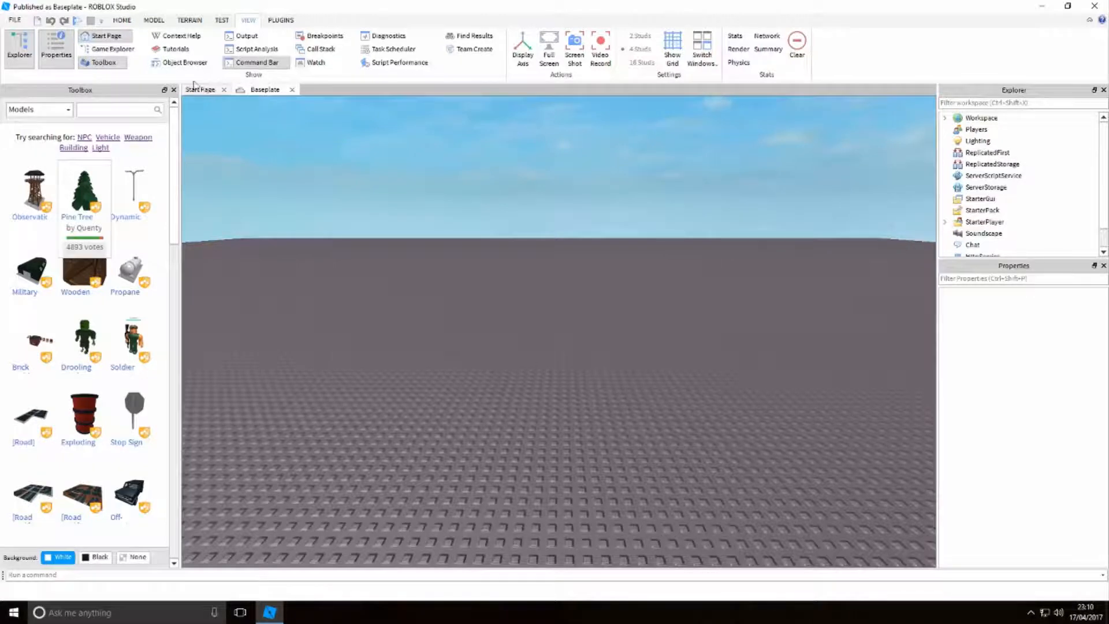
Close and reopen the Start Page, and put it back ahead of the Baseplate place in the document order
click(95, 38)
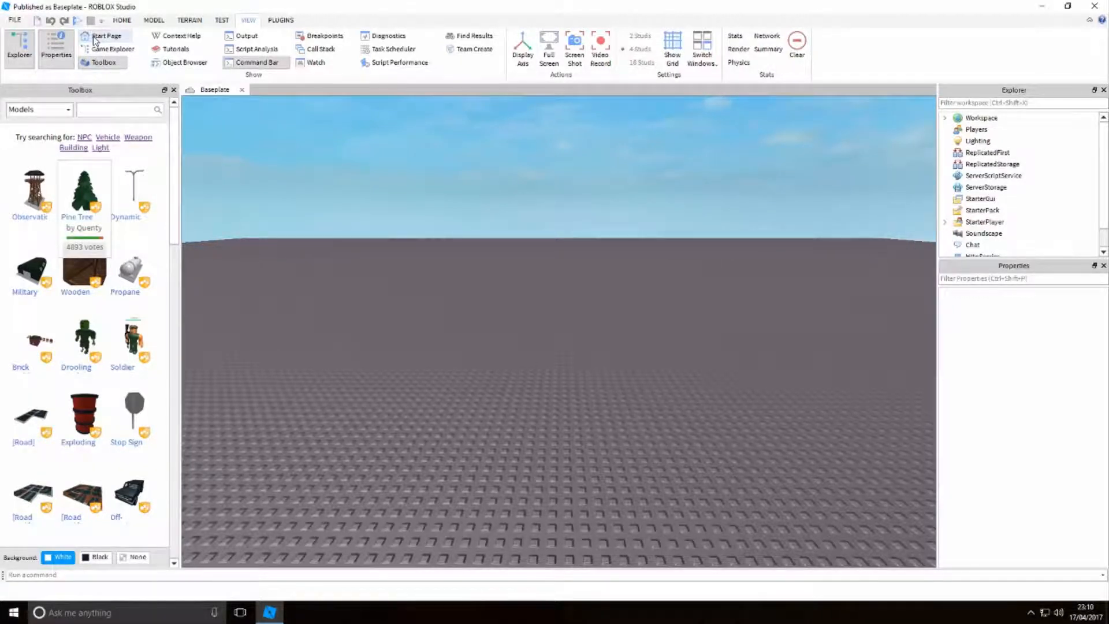
click(96, 39)
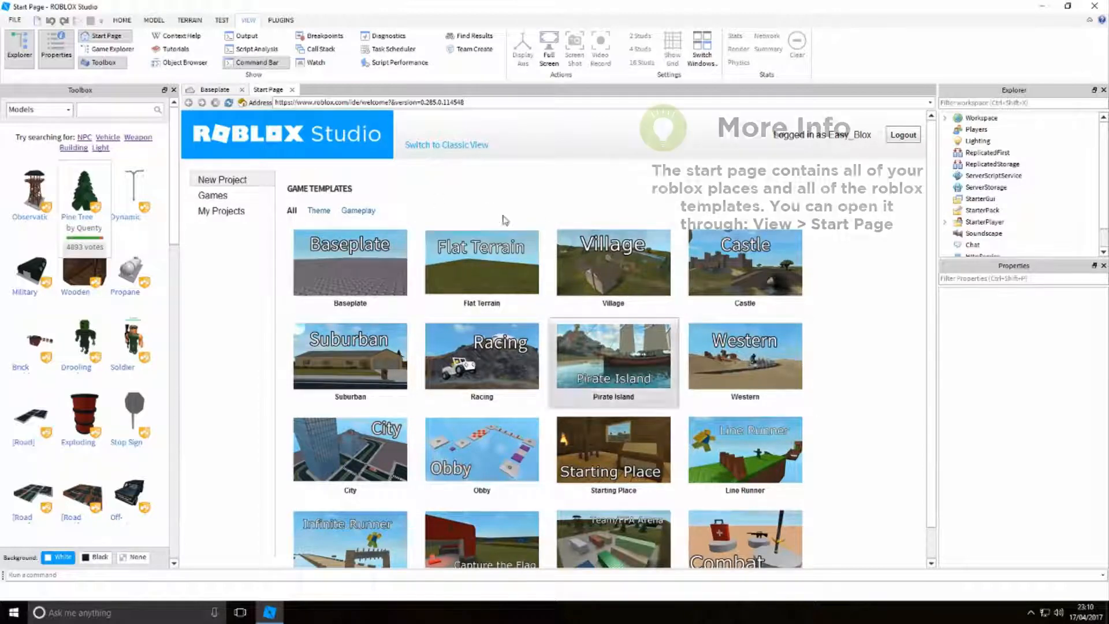
click(224, 217)
click(218, 181)
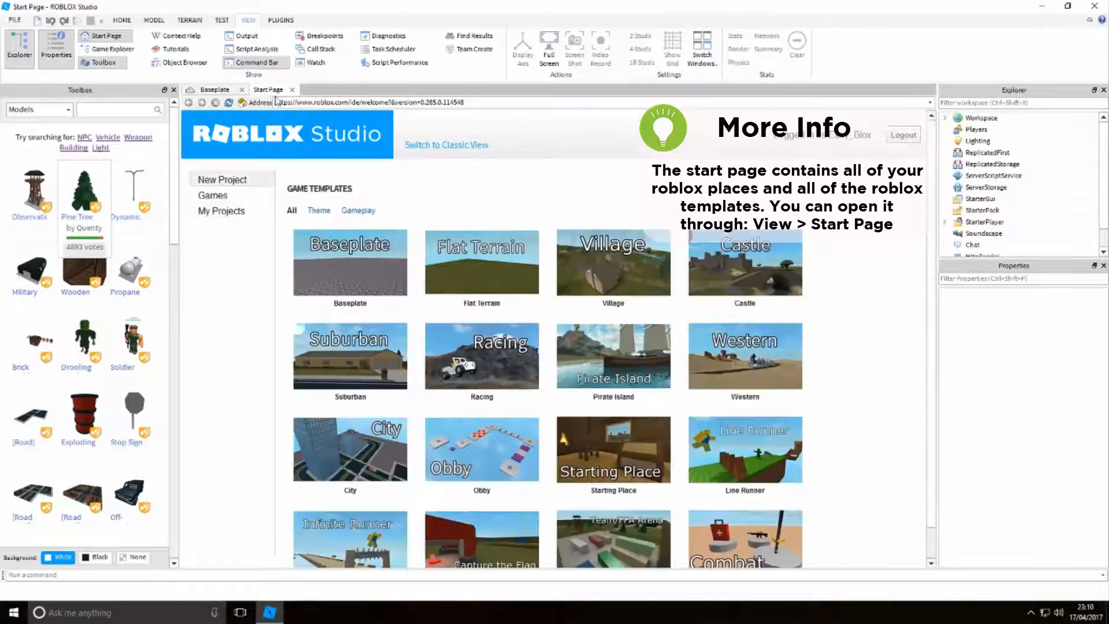
drag(270, 92, 193, 94)
click(263, 92)
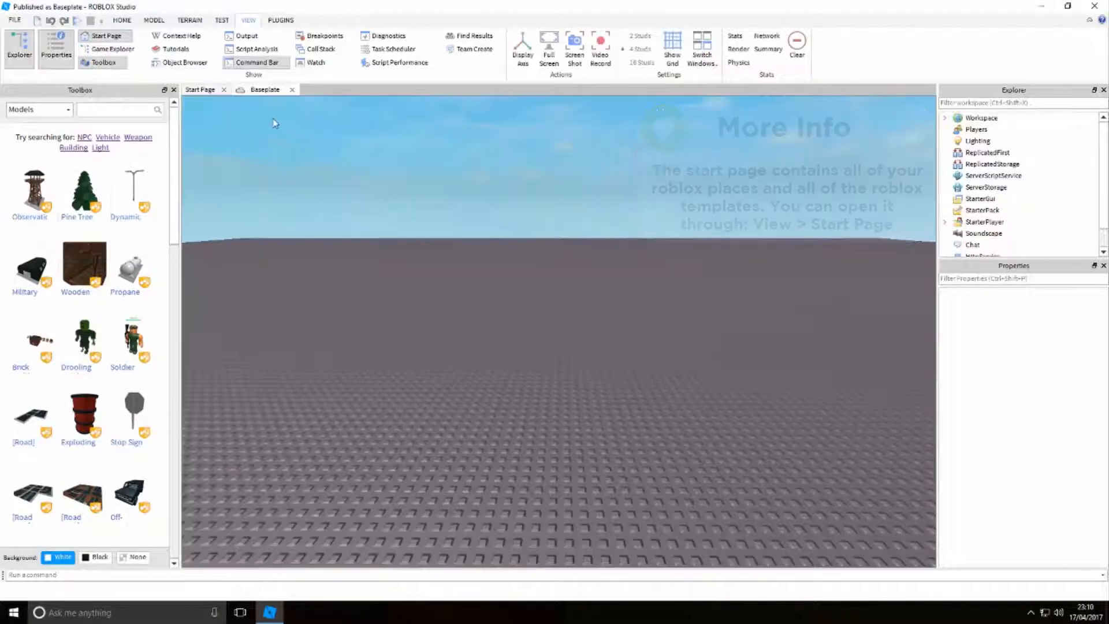
Switch back and forth between the Start Page and the Baseplate place, ending on Baseplate
click(208, 92)
click(262, 91)
click(208, 91)
click(263, 92)
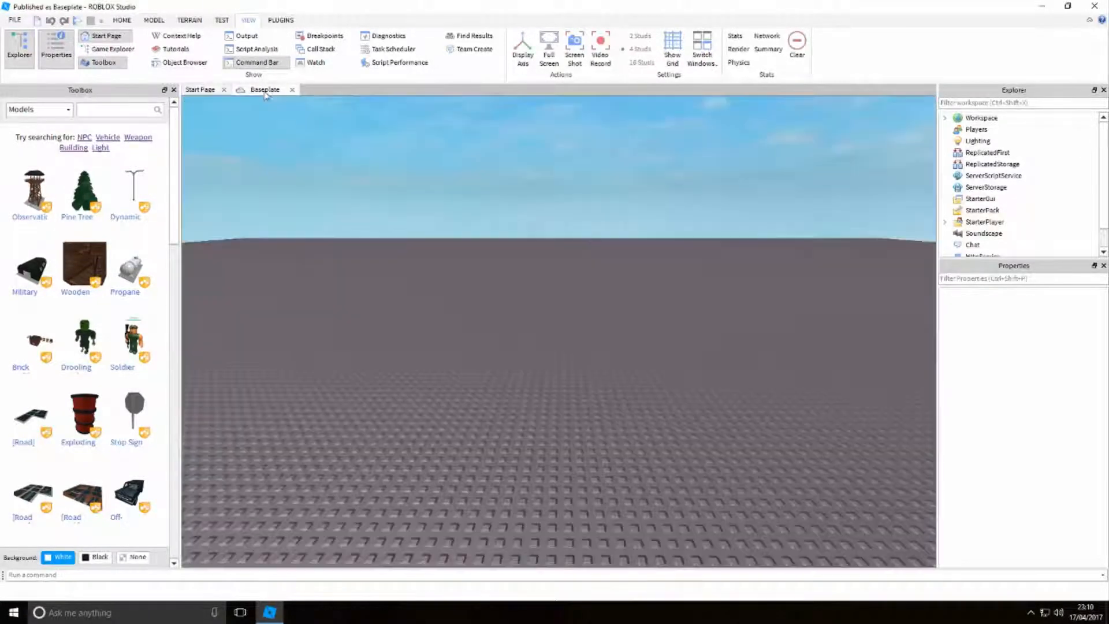
click(208, 91)
click(264, 91)
Make the Explorer panel taller to fit all its services, and narrow the Toolbox a little more
drag(1077, 258, 1087, 356)
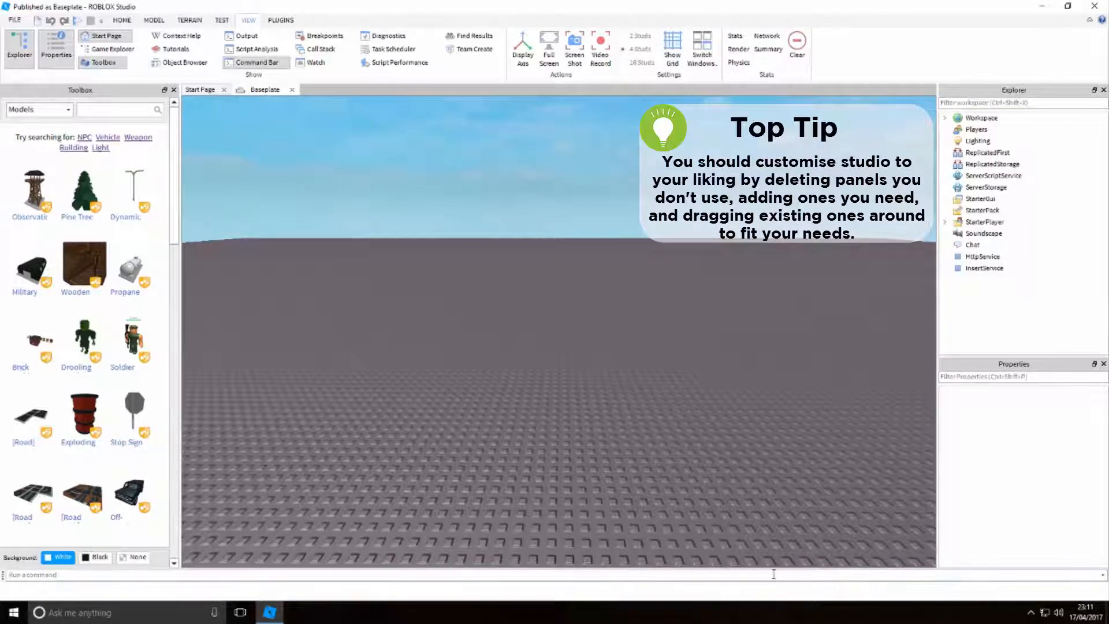
click(901, 575)
click(390, 475)
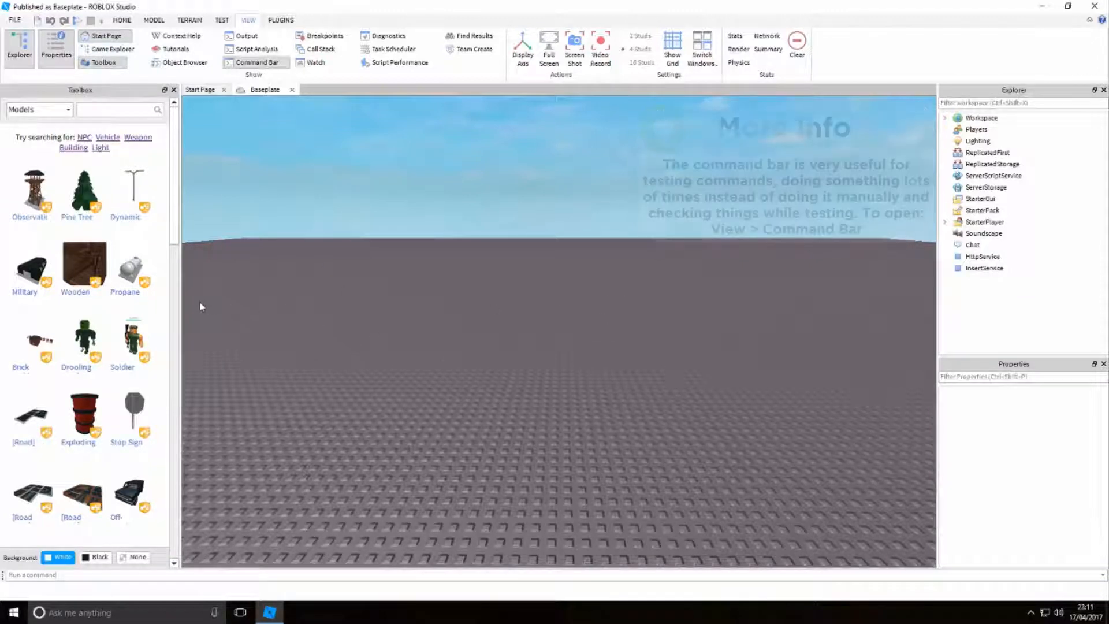
drag(179, 303, 176, 303)
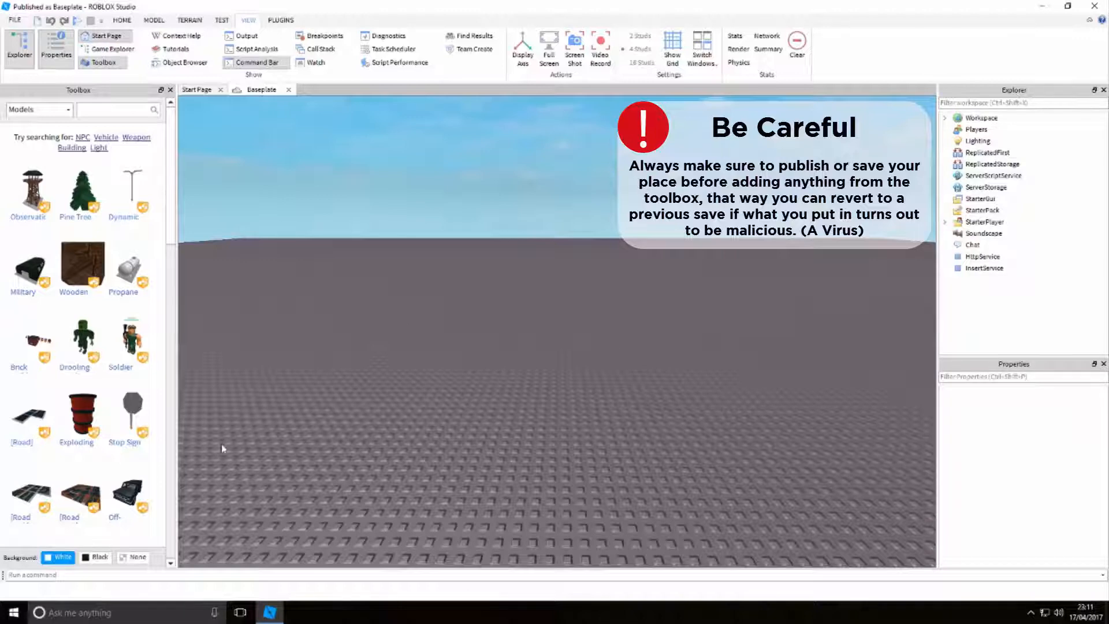
right_drag(407, 386, 404, 382)
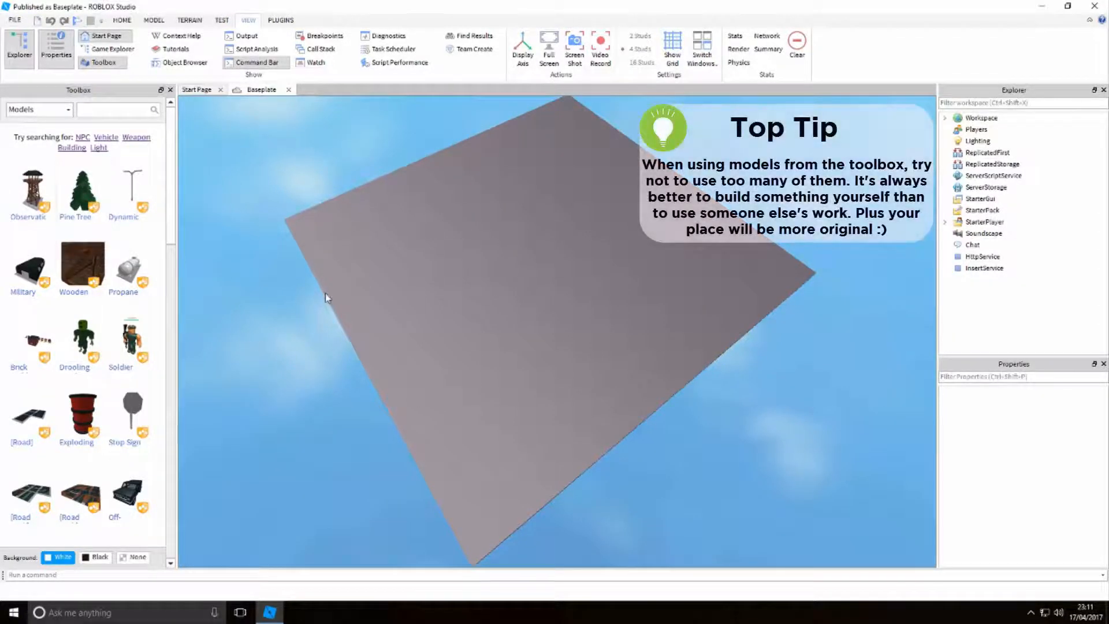
scroll(421, 341, up, 5)
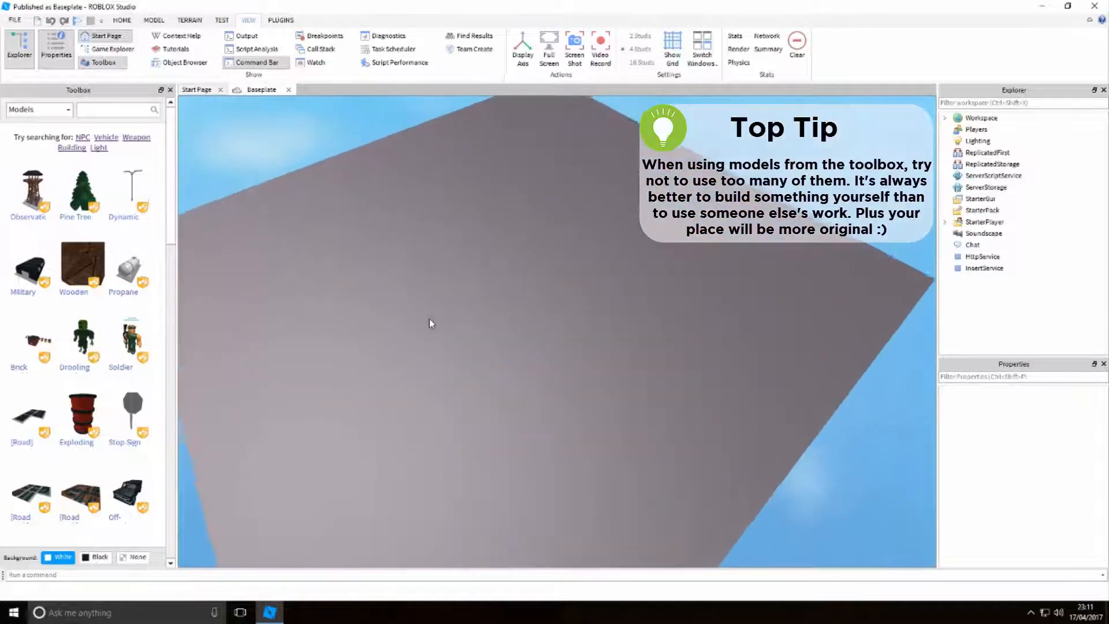
scroll(429, 323, up, 5)
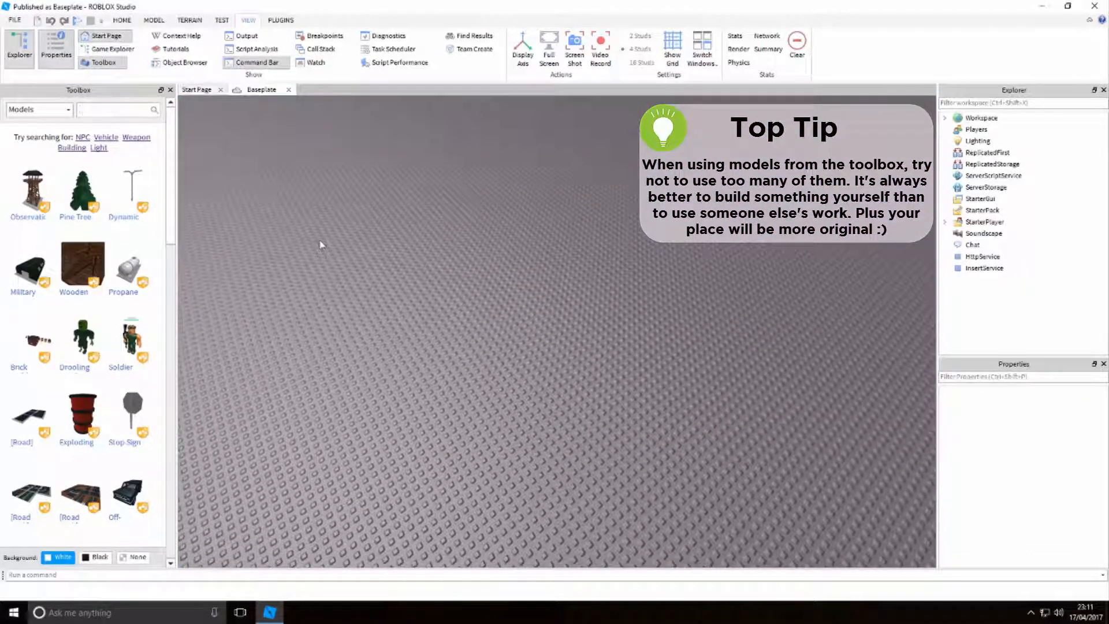
scroll(552, 289, down, 5)
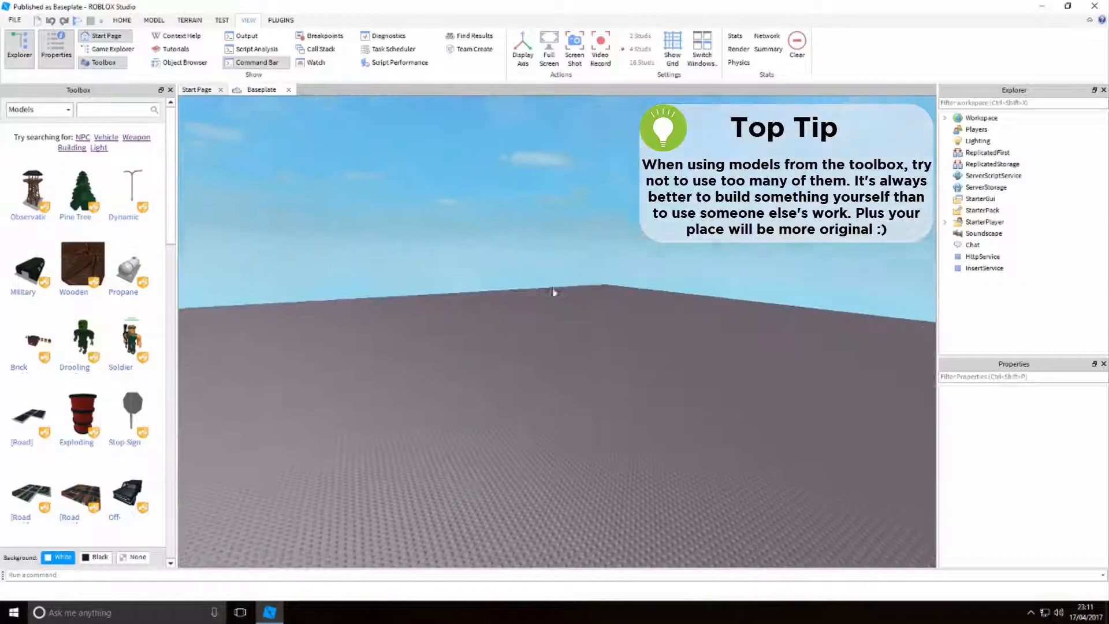
scroll(552, 289, up, 5)
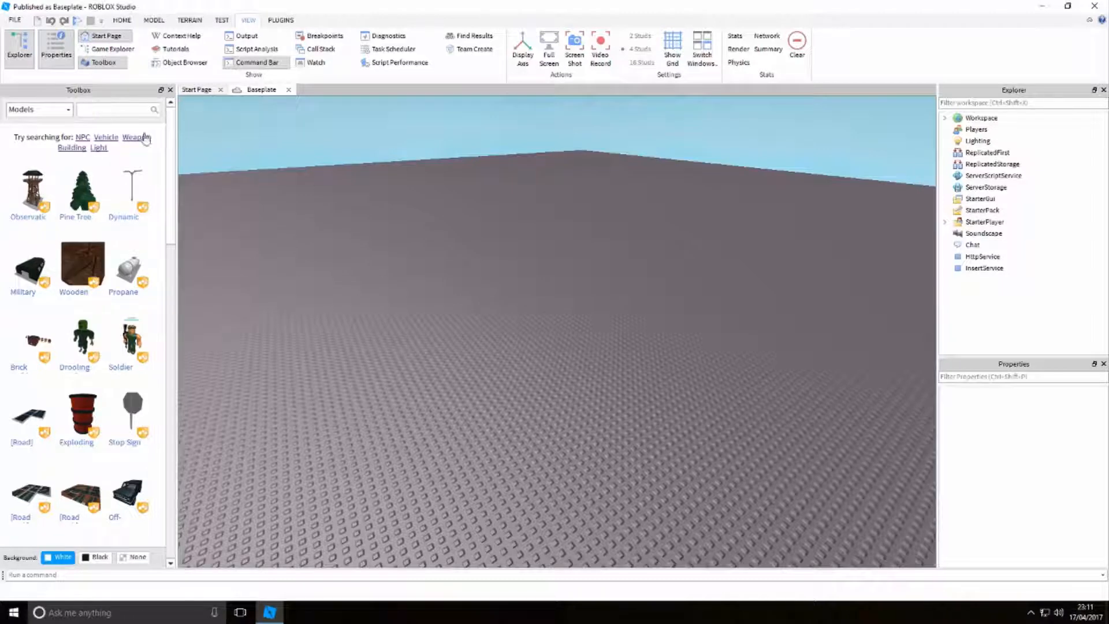
right_click(441, 279)
click(369, 356)
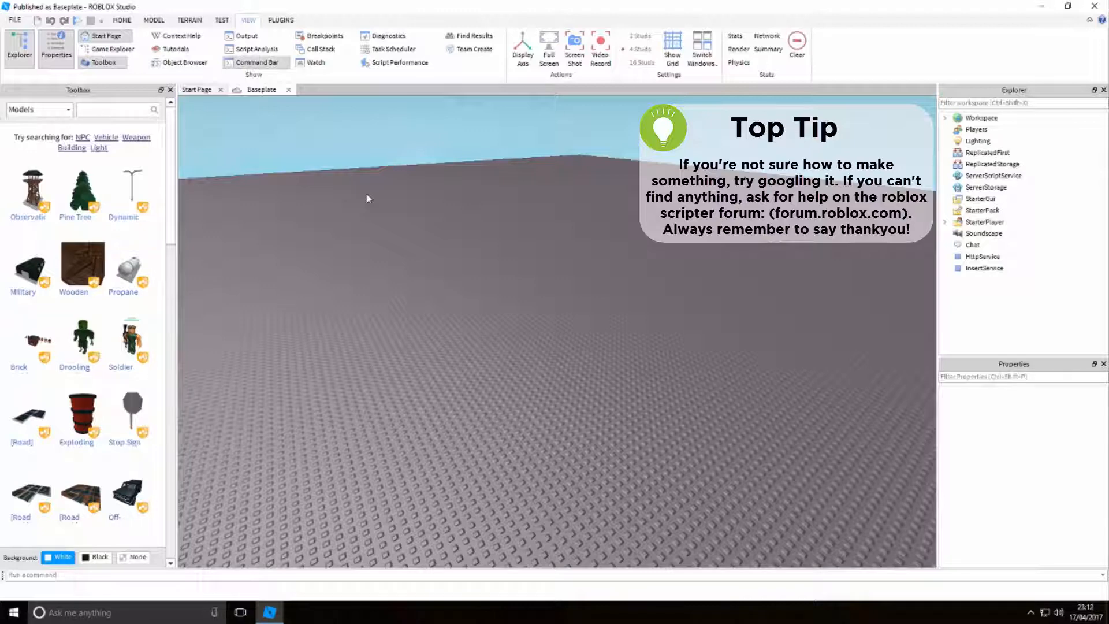
right_drag(398, 196, 398, 197)
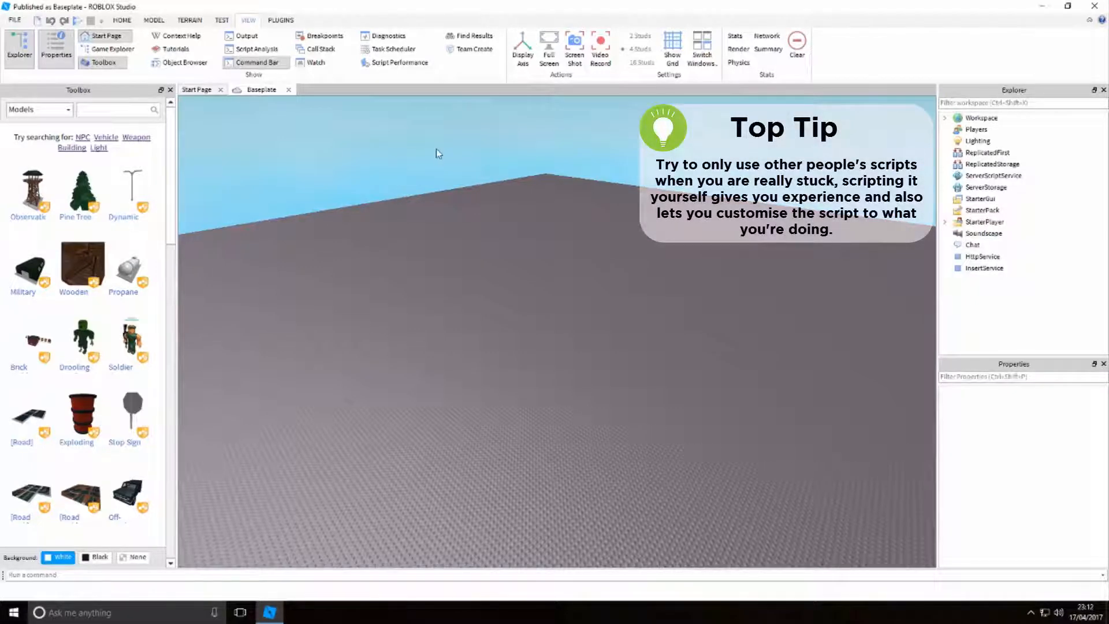
right_drag(495, 188, 495, 188)
scroll(550, 219, down, 2)
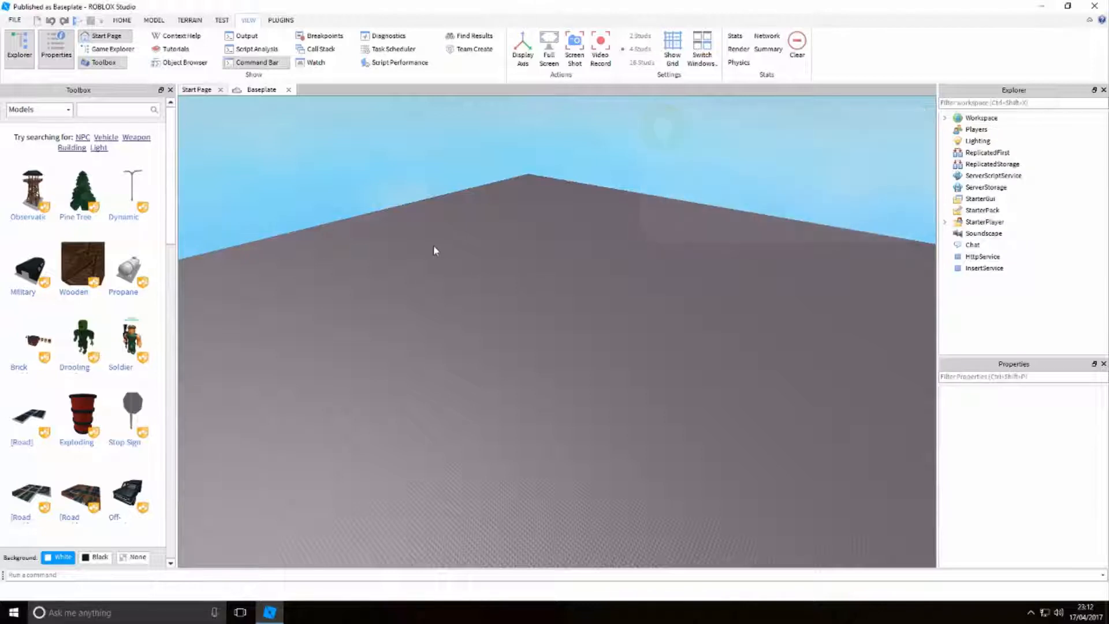
drag(186, 102, 918, 554)
right_click(833, 491)
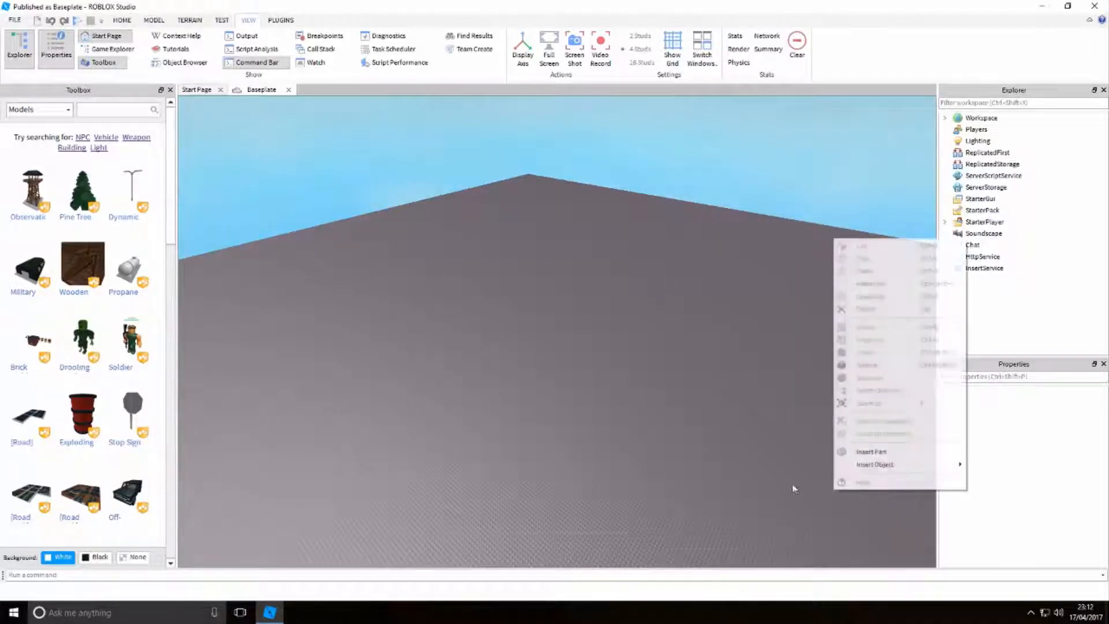
drag(665, 419, 745, 407)
right_drag(752, 407, 782, 393)
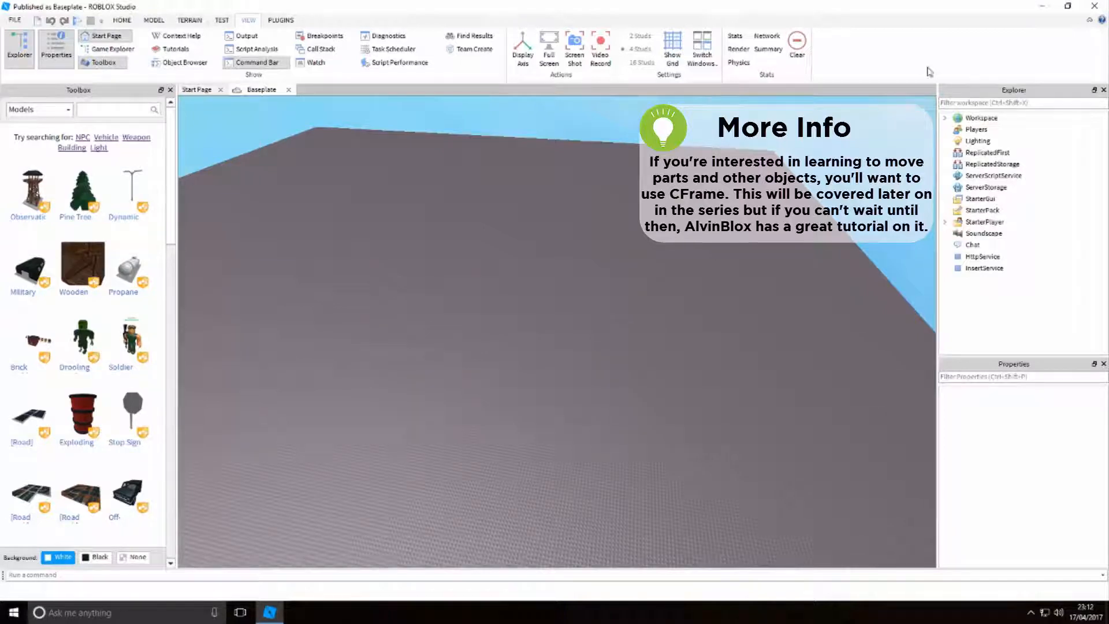
right_drag(677, 341, 671, 349)
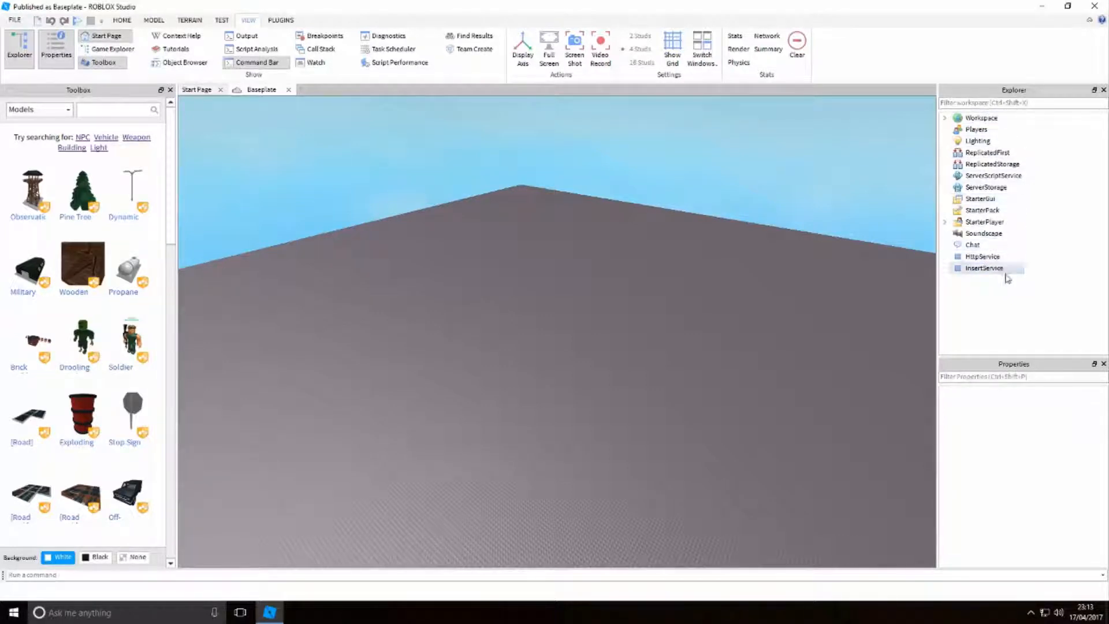
right_drag(866, 340, 865, 338)
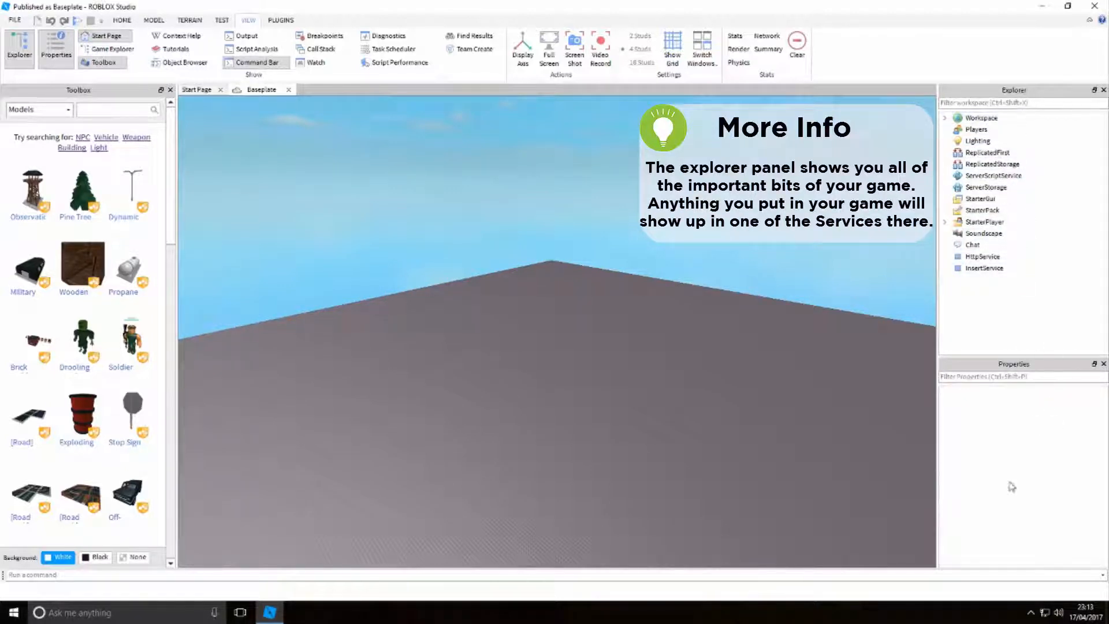
Inspect the properties of the InsertService, HttpService and Chat services
click(1009, 272)
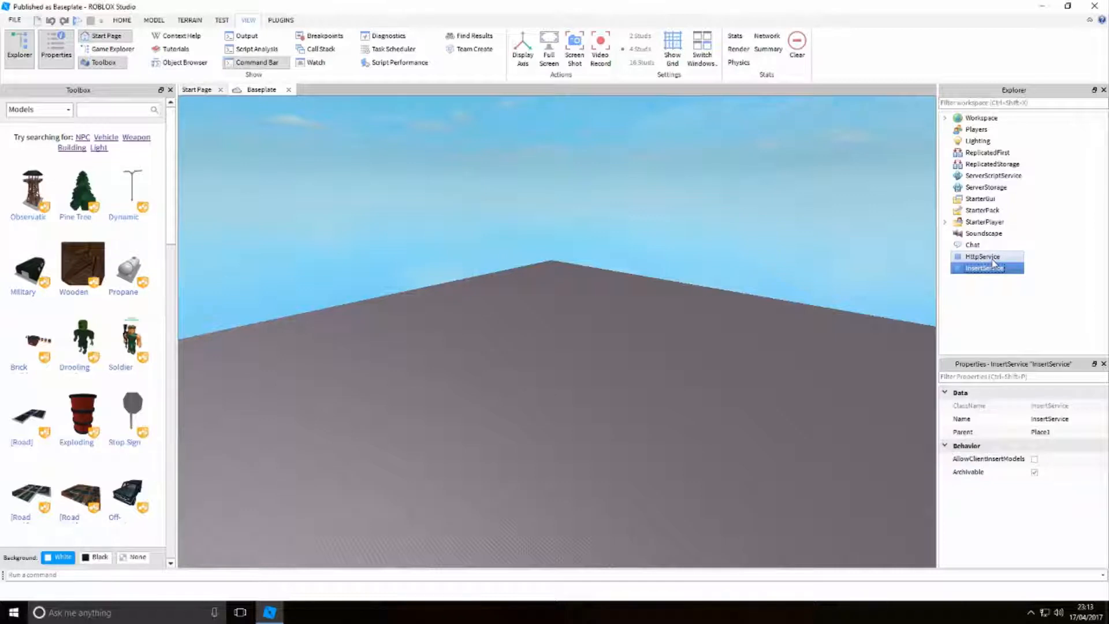
click(992, 259)
click(989, 244)
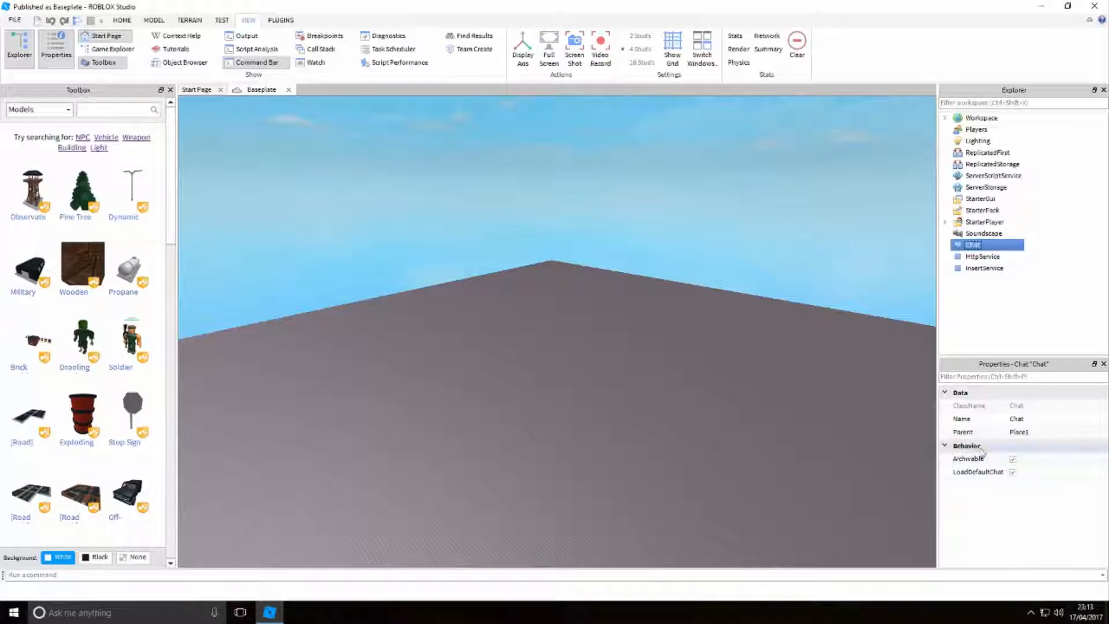
Inspect the properties of the Soundscape, StarterPlayer, StarterGui, ServerStorage, ReplicatedStorage and Lighting services
click(982, 234)
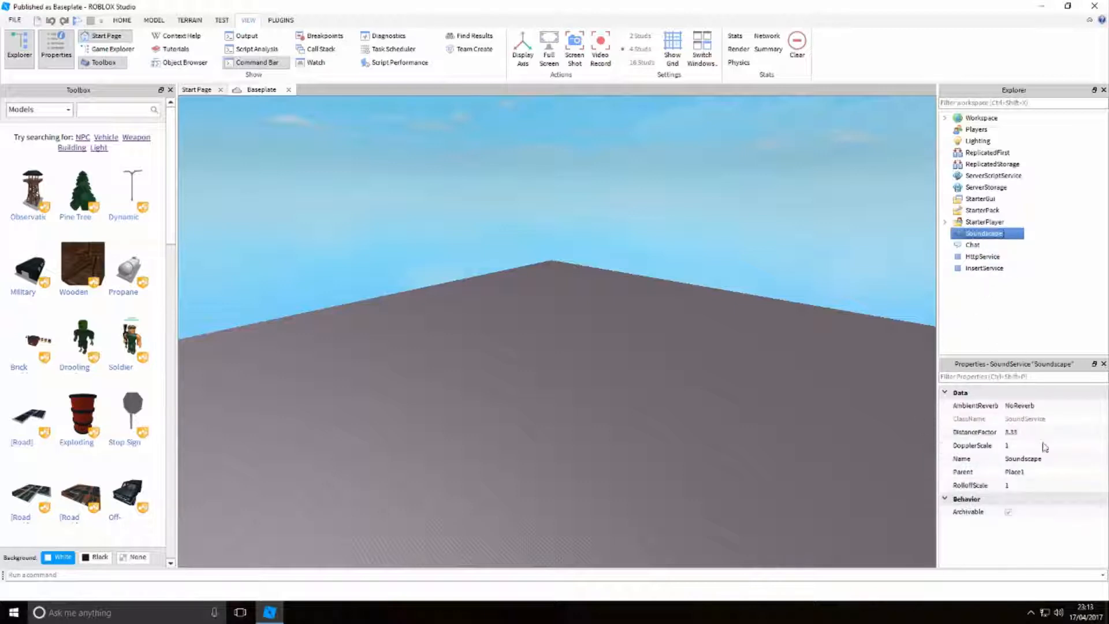
click(982, 211)
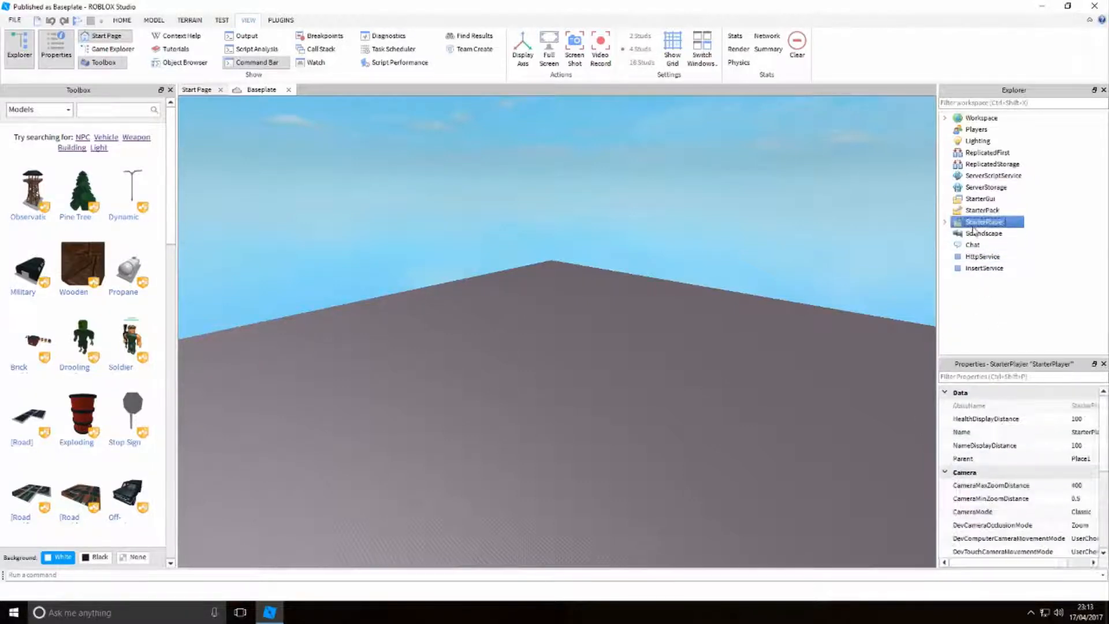
click(980, 199)
click(985, 187)
click(990, 164)
click(994, 142)
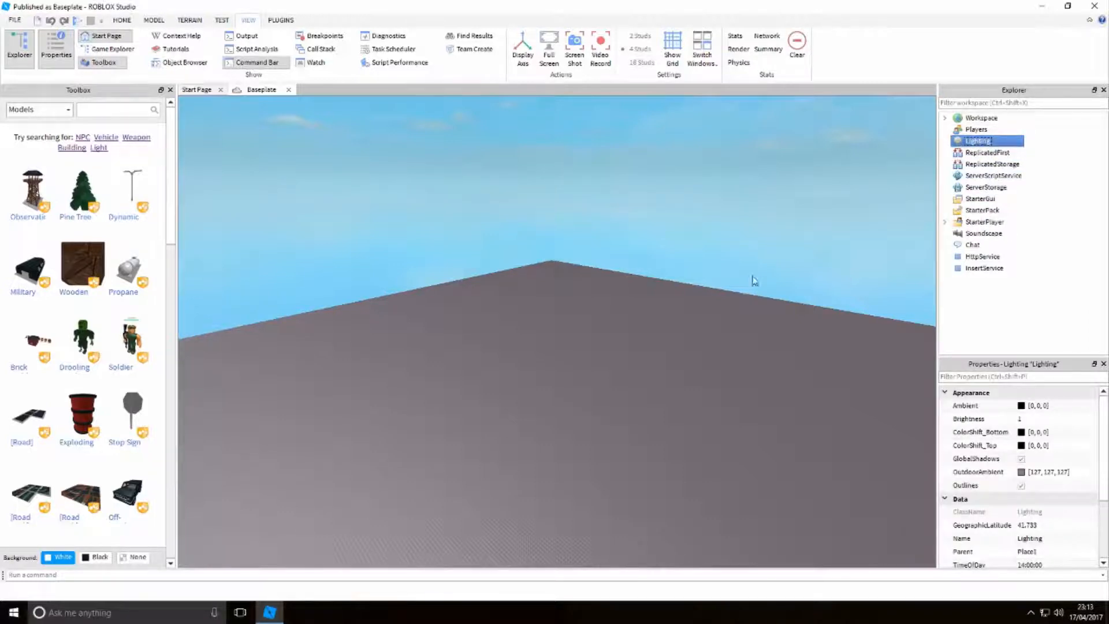
Look through the Lighting service's properties from Appearance to Fog, including Outlines, and deselect the service
right_drag(749, 291, 749, 292)
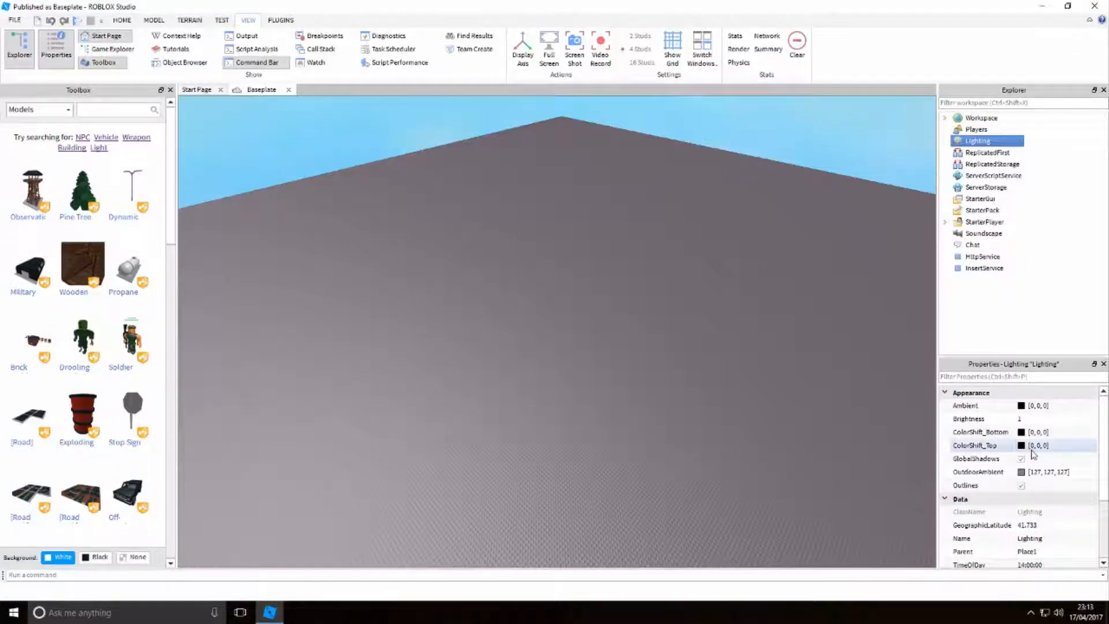
scroll(1049, 477, down, 3)
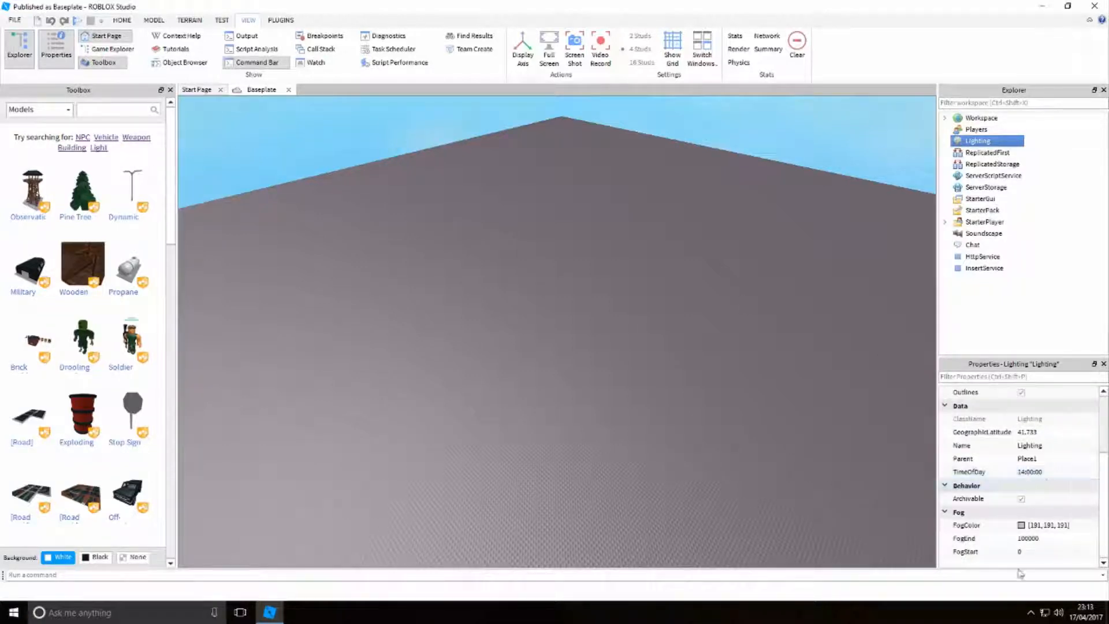
scroll(1039, 491, up, 3)
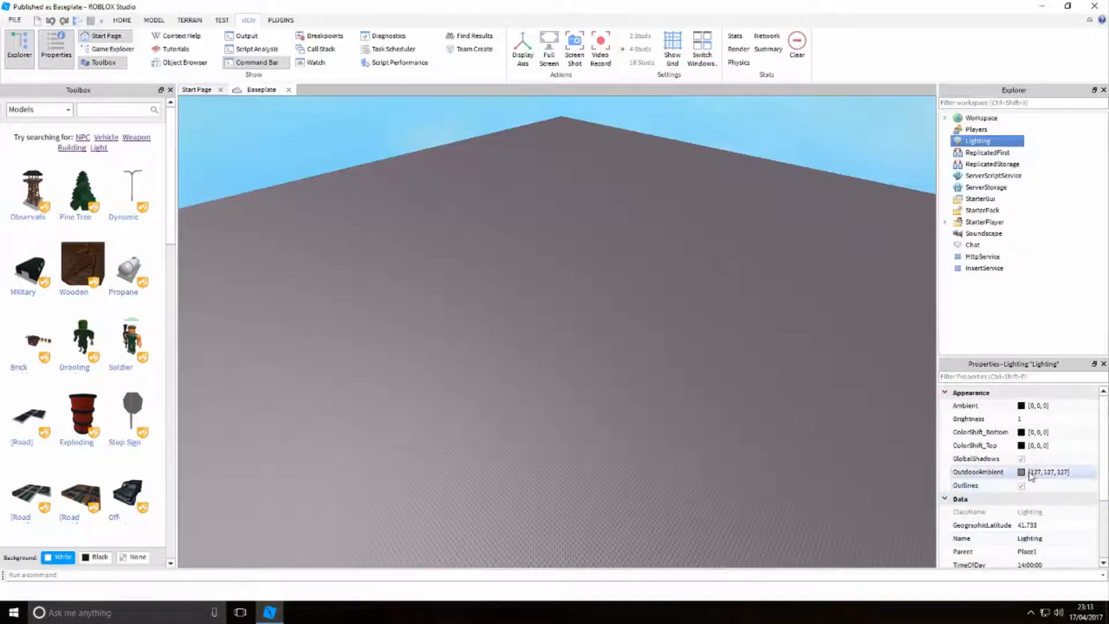
click(1051, 490)
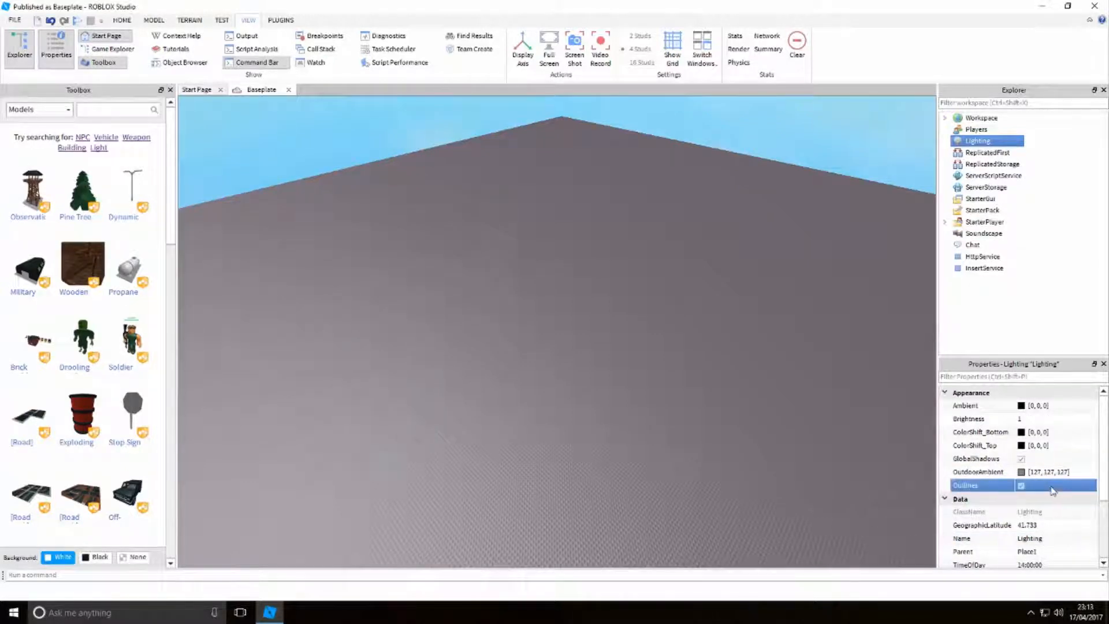
click(770, 519)
right_drag(770, 518, 862, 433)
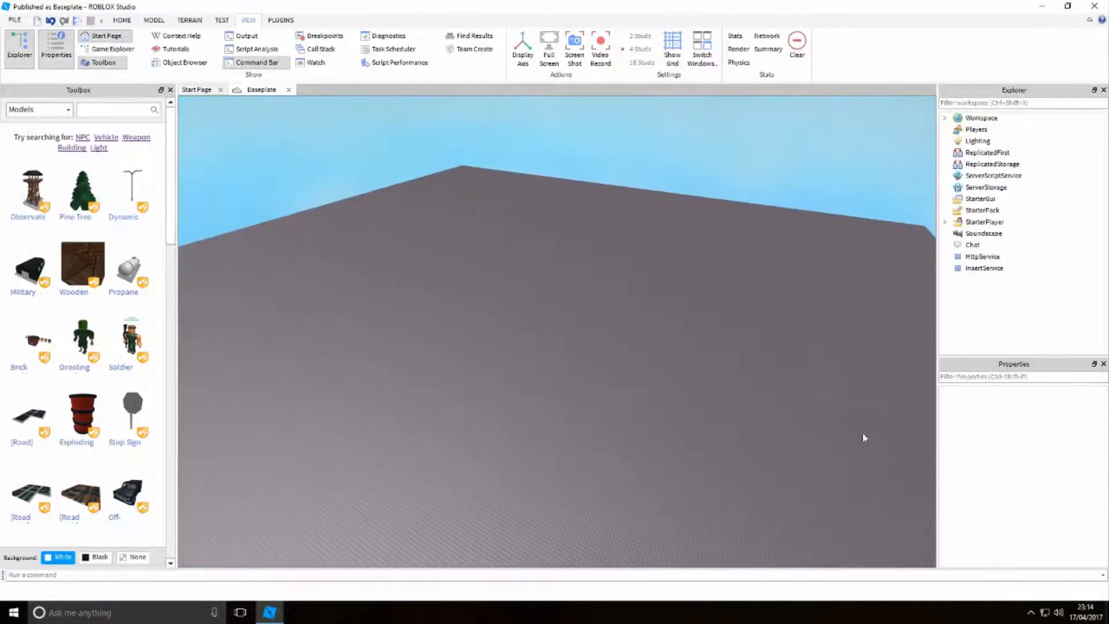
Reselect the Lighting service and make the Properties panel taller to show more of its settings
click(976, 142)
drag(1042, 357, 1043, 328)
scroll(1044, 473, down, 3)
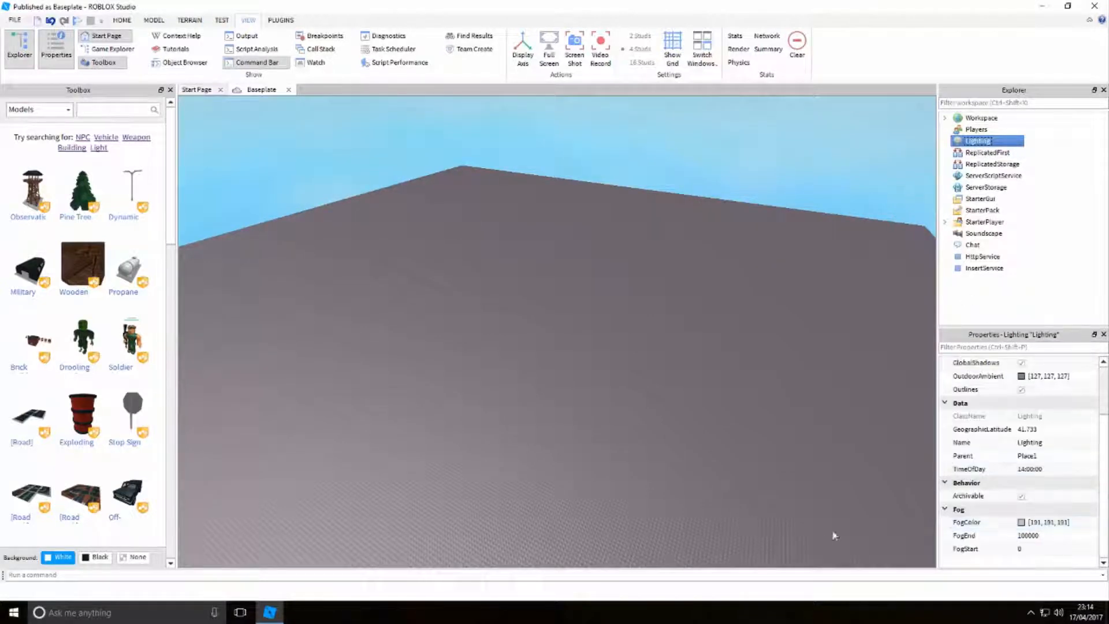
right_drag(537, 518, 536, 512)
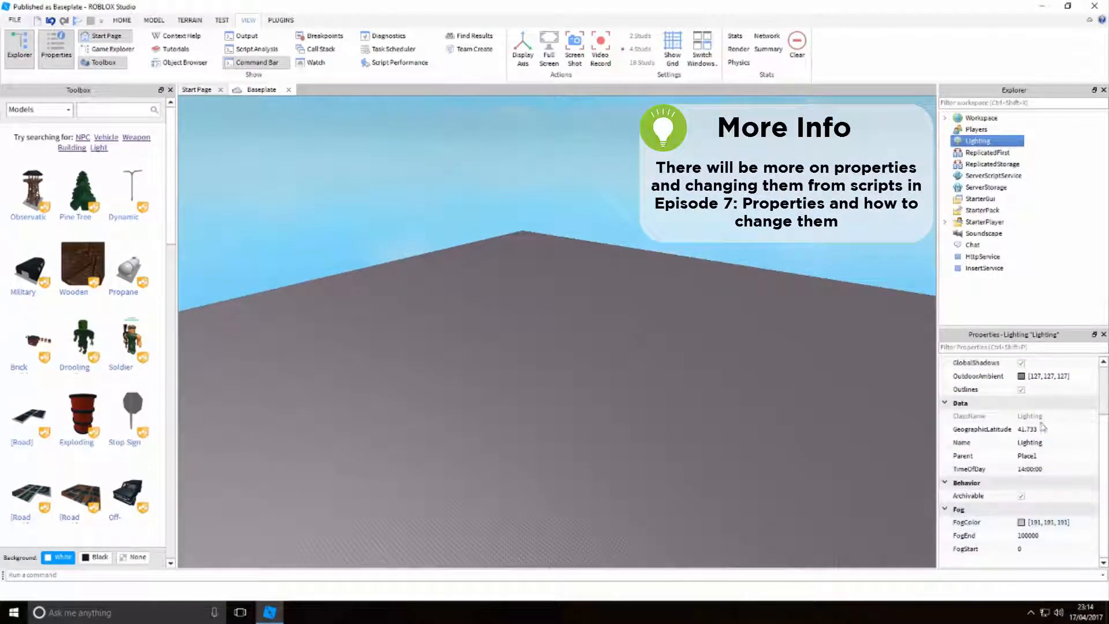
Set the Lighting service's FogEnd to 500 and check the fog from close to the baseplate
ctrl+click(980, 141)
click(980, 141)
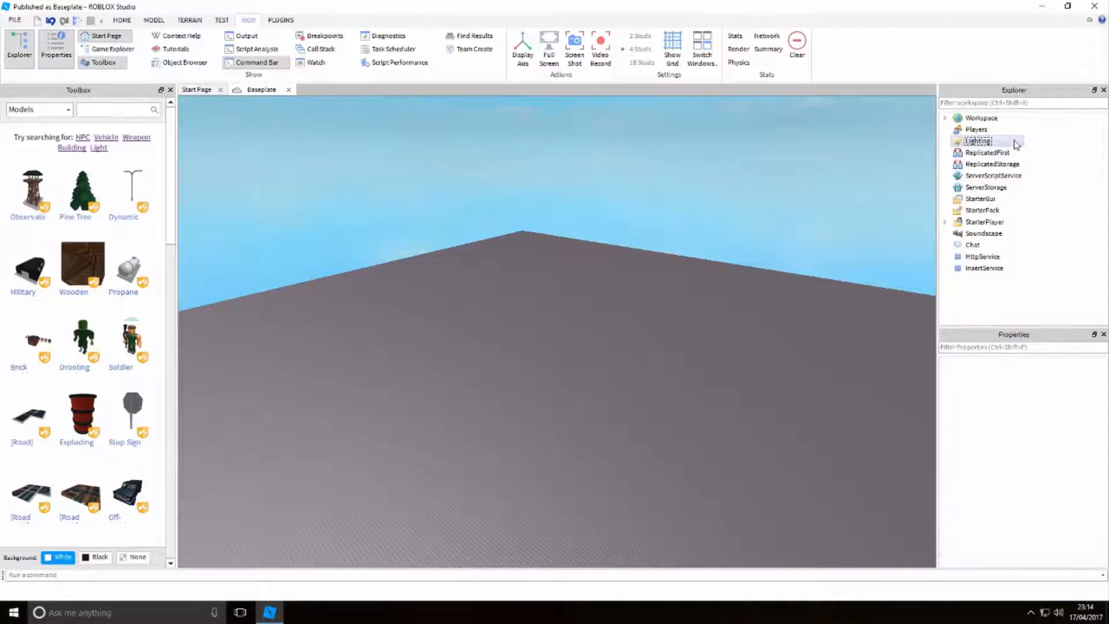
scroll(1060, 507, down, 3)
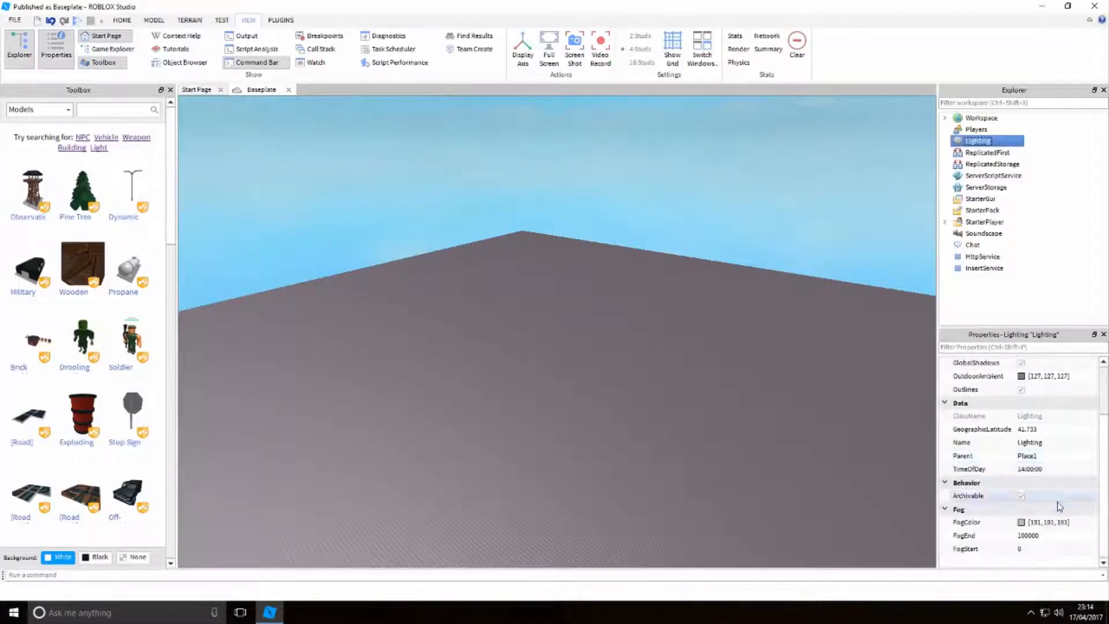
click(1055, 539)
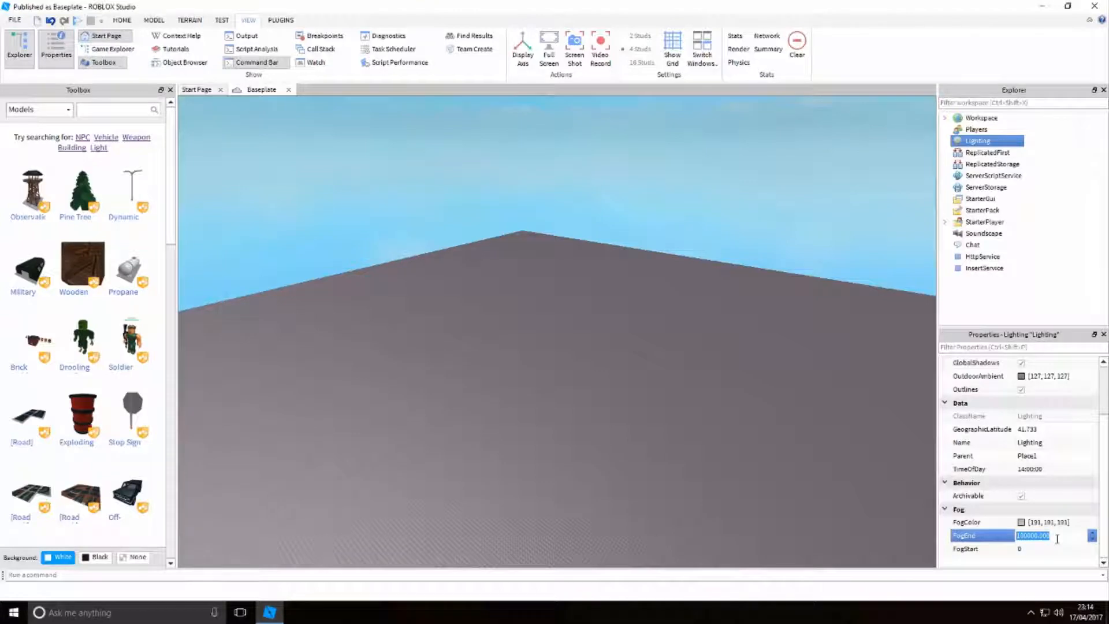
text(500)
key(Return)
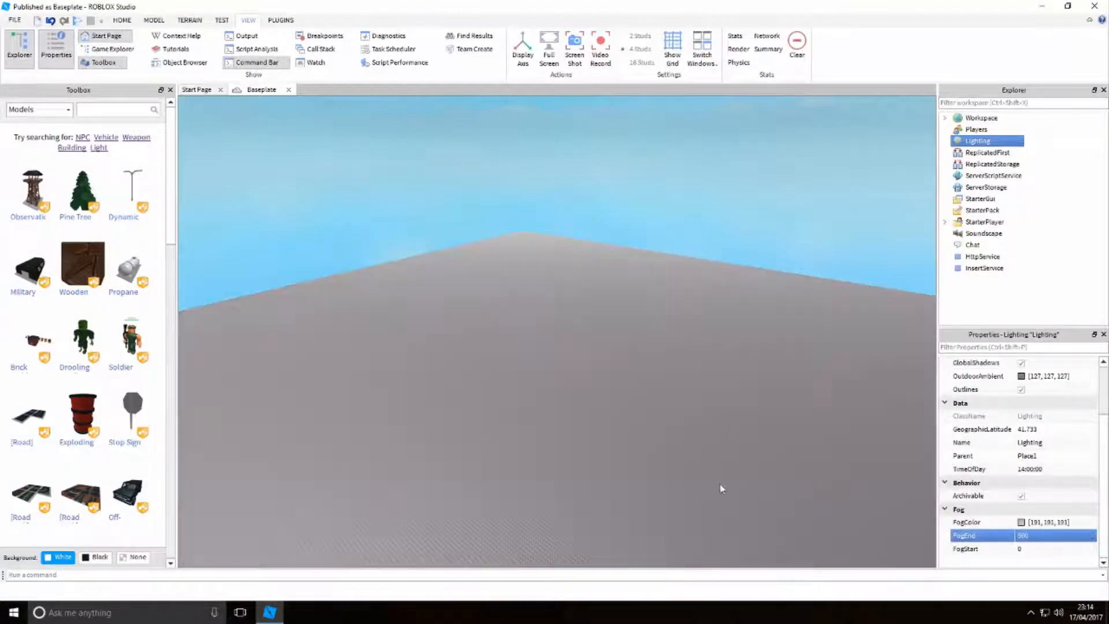
scroll(727, 477, up, 5)
right_drag(728, 475, 728, 475)
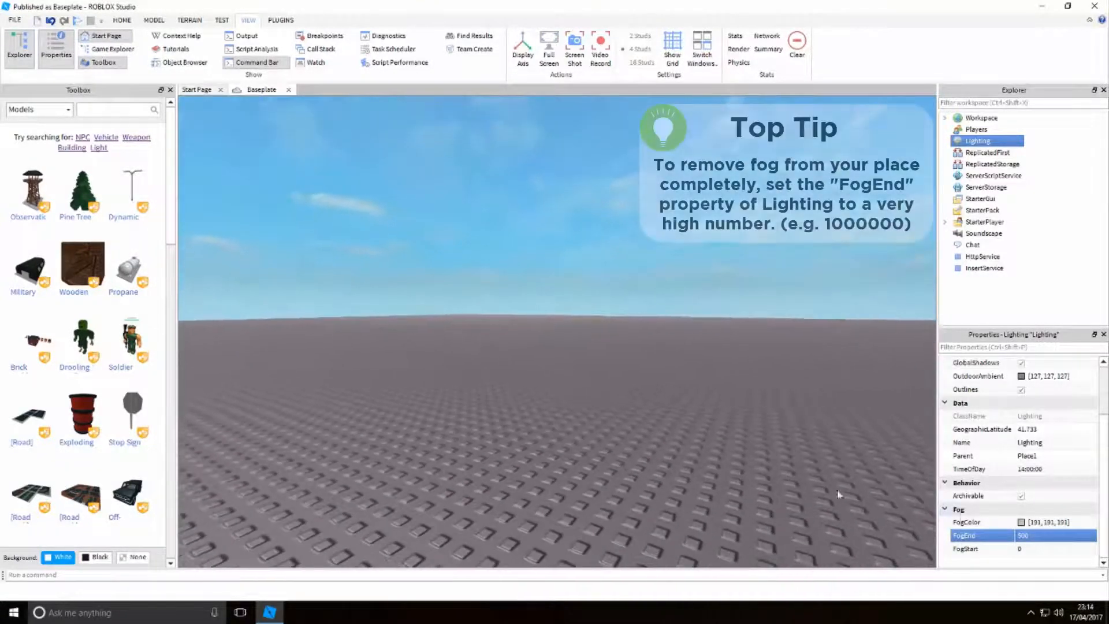
Thicken the fog by reducing Lighting's FogEnd to 200 and further to 10
click(1042, 535)
text(200)
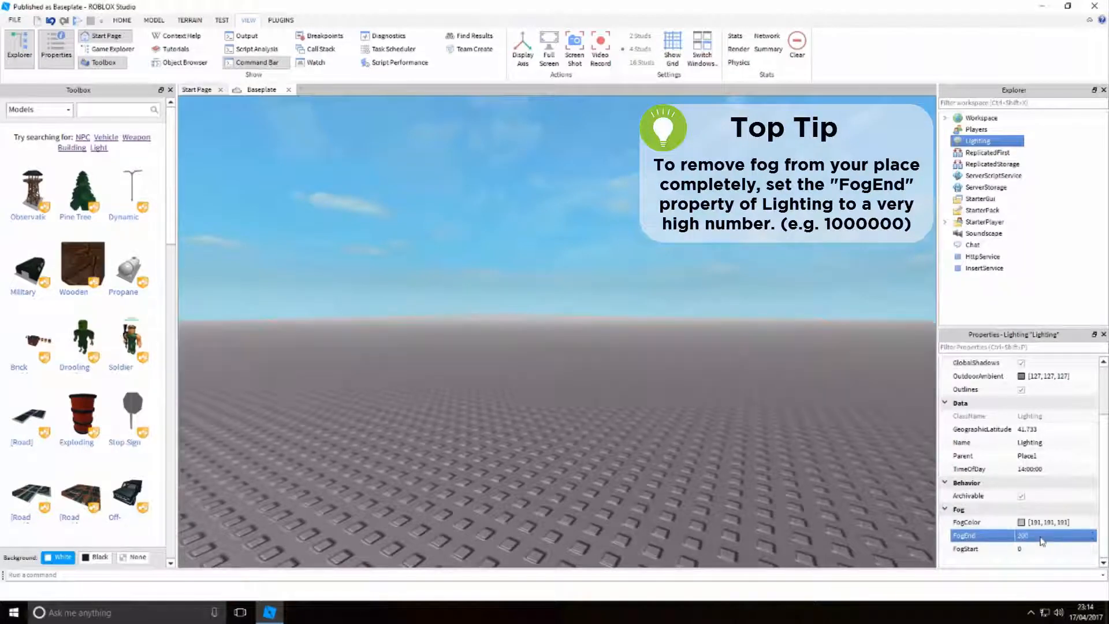
key(Return)
click(1042, 540)
text(10)
key(Return)
Change Lighting's FogEnd to clear the fog from the baseplate, and deselect the service
click(1041, 537)
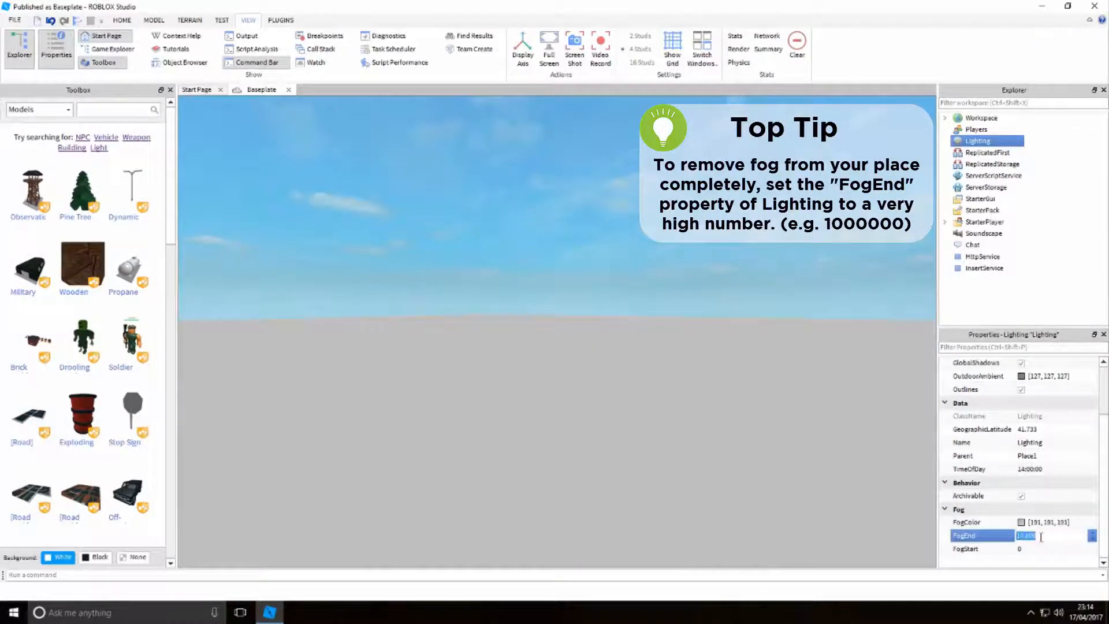
text(1)
key(Return)
click(809, 425)
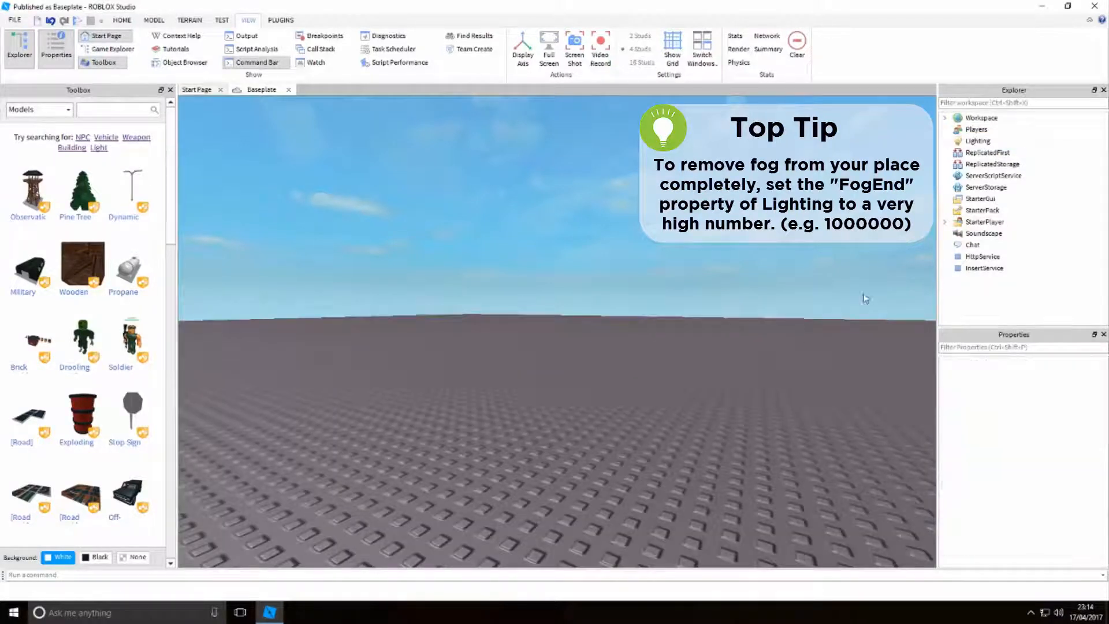
Inspect the ServerStorage, ServerScriptService, ReplicatedStorage and ReplicatedFirst services one after another
click(1007, 185)
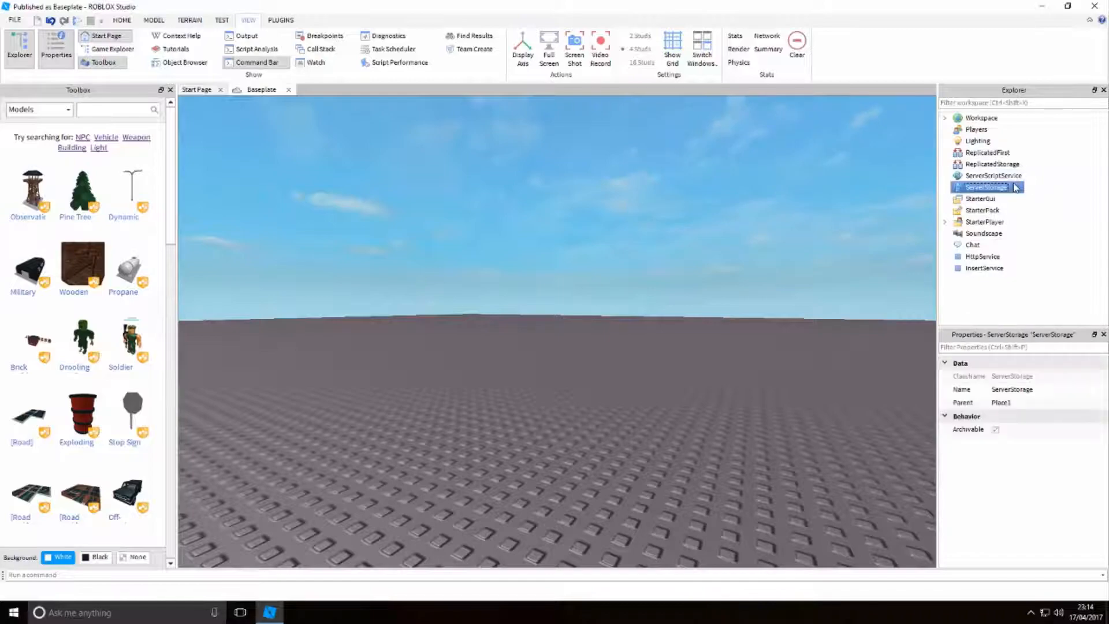
click(1020, 176)
click(1039, 181)
right_drag(611, 282, 611, 281)
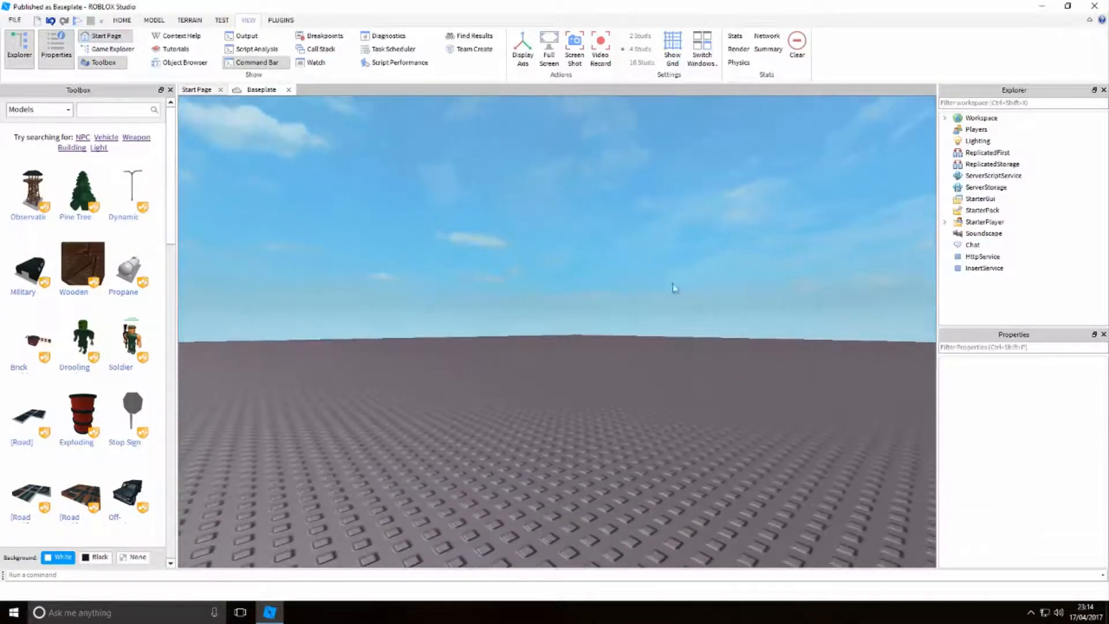
click(1071, 213)
click(1017, 164)
click(1031, 154)
click(1047, 164)
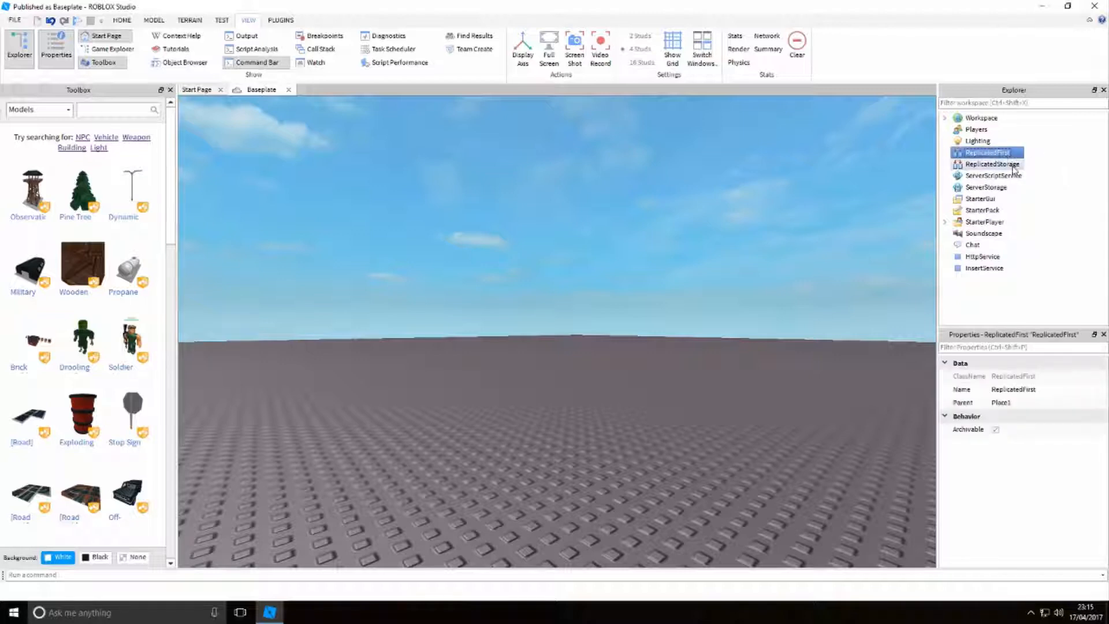
Inspect the properties of ServerScriptService, ServerStorage, StarterGui, StarterPack and Chat, and clear the selection
click(1001, 175)
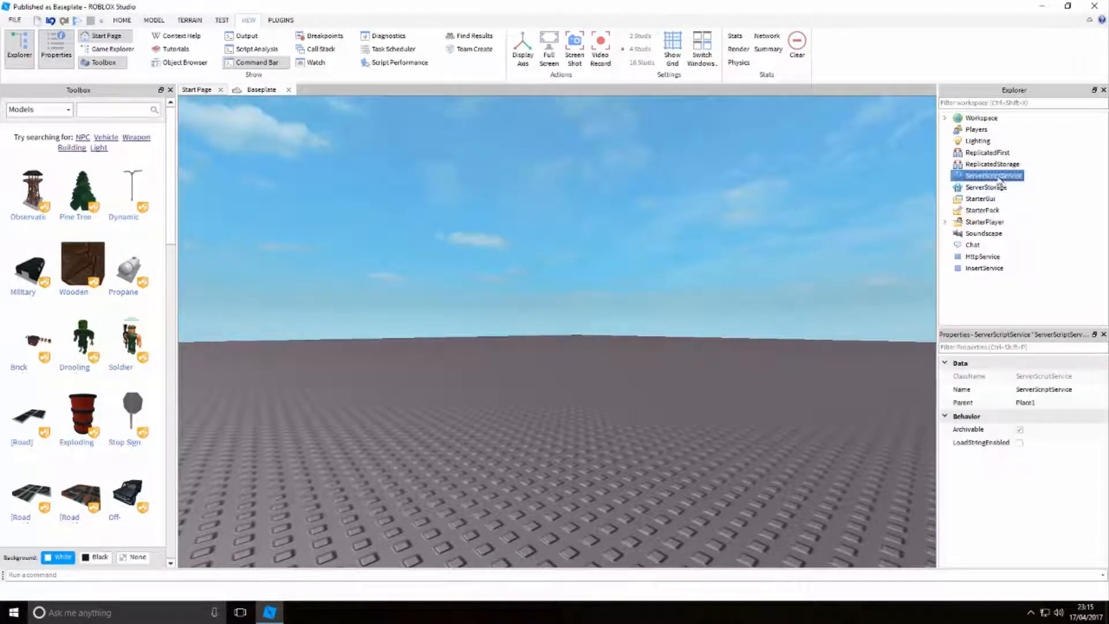
click(1005, 189)
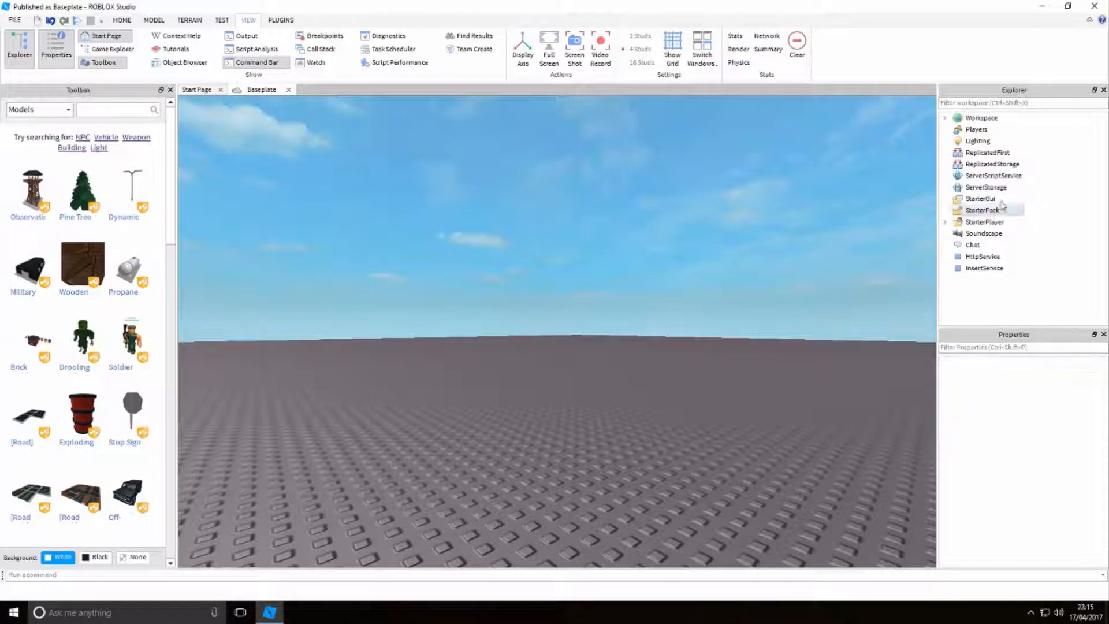
click(998, 200)
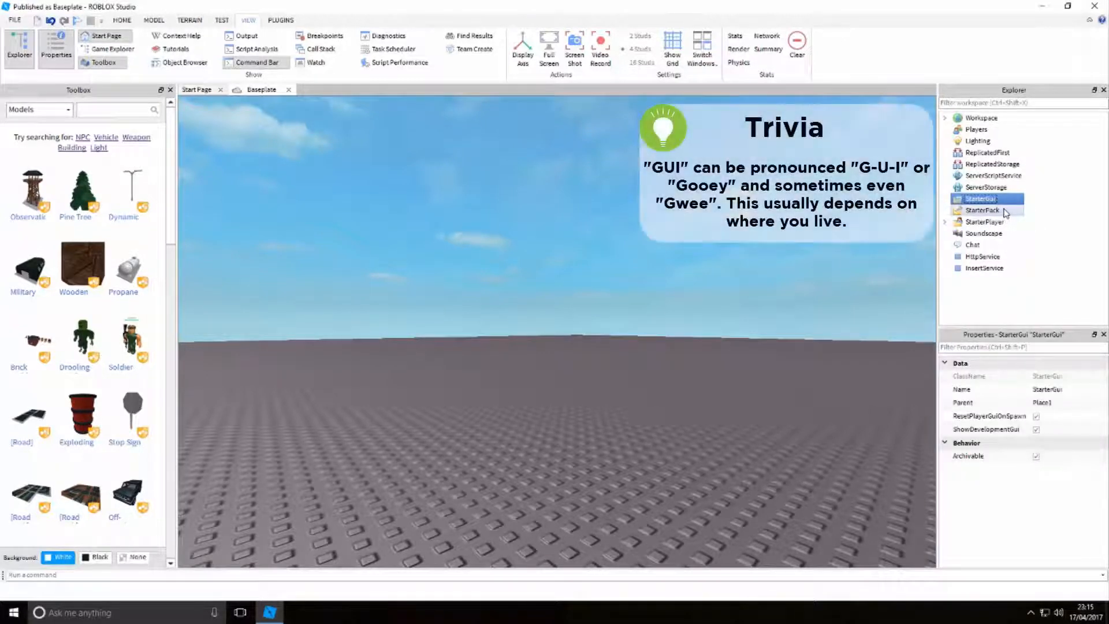
click(1071, 199)
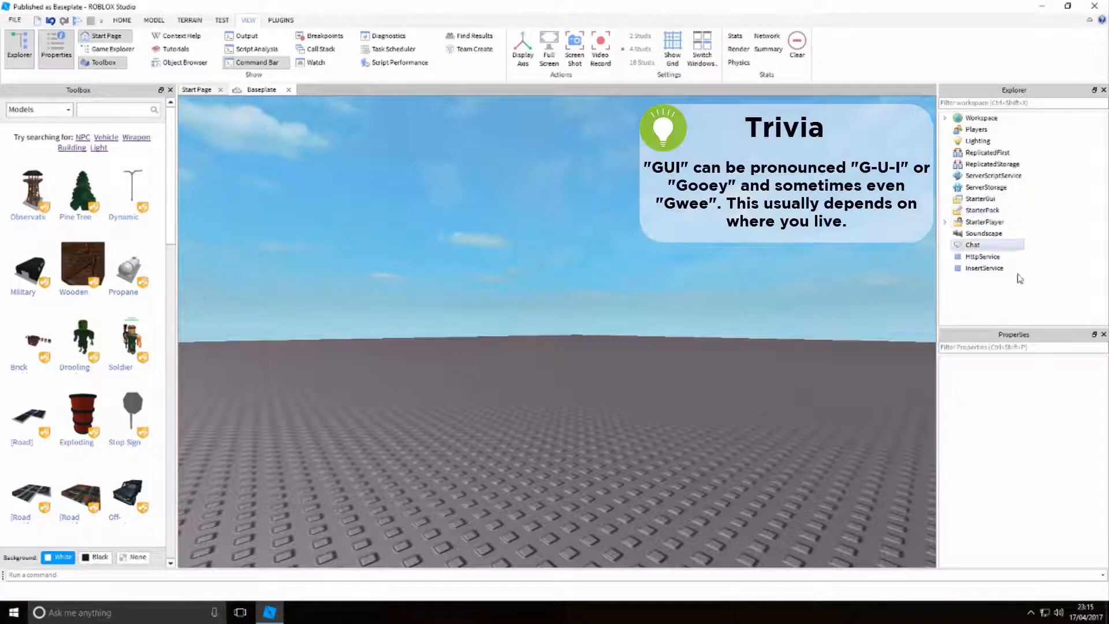
click(993, 212)
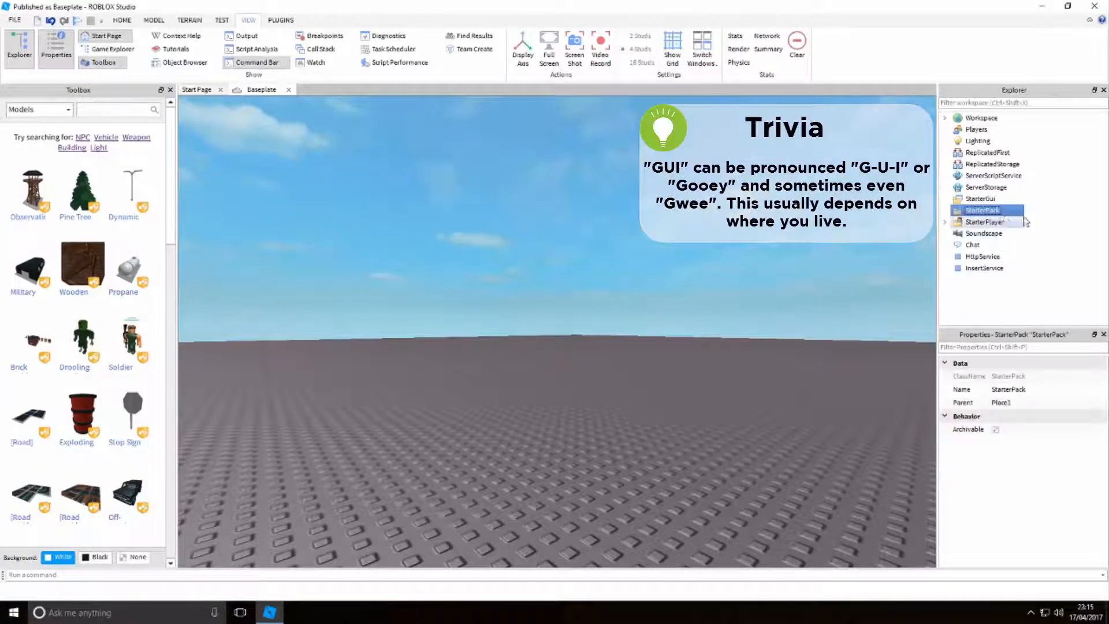
click(1078, 222)
click(973, 245)
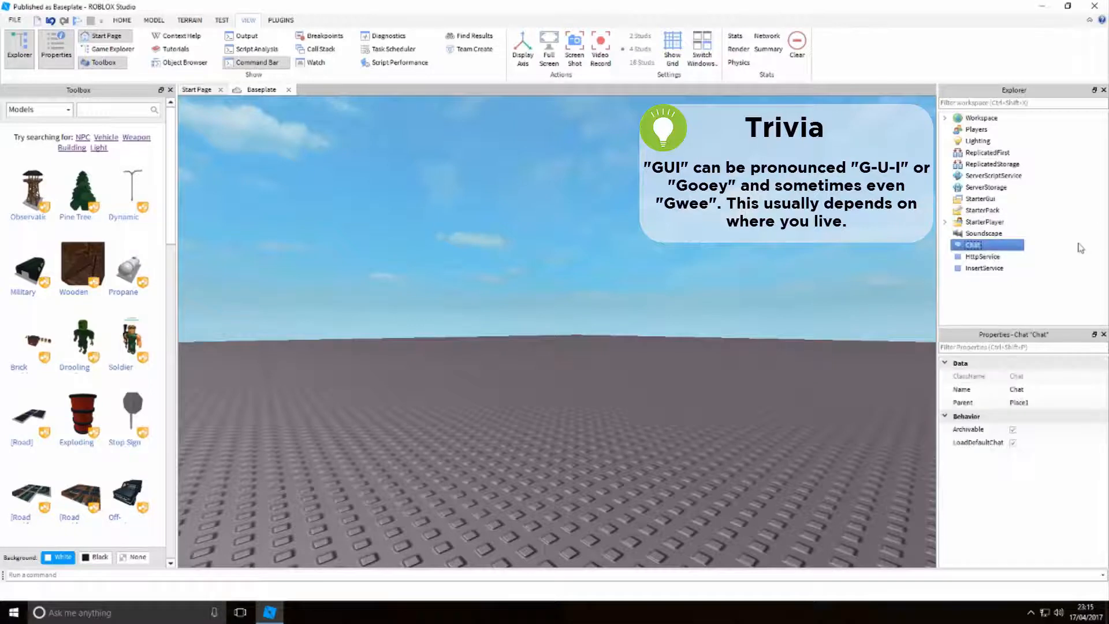
click(1047, 289)
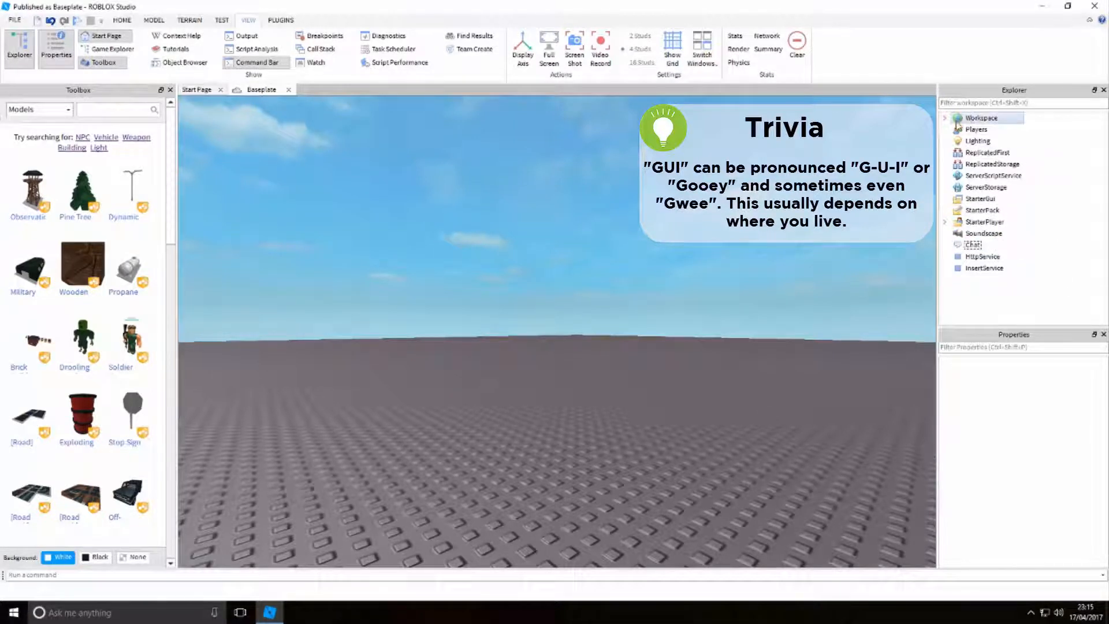
Inspect the Workspace, Players and Lighting entries in the Explorer, and leave nothing selected
click(991, 119)
click(1044, 121)
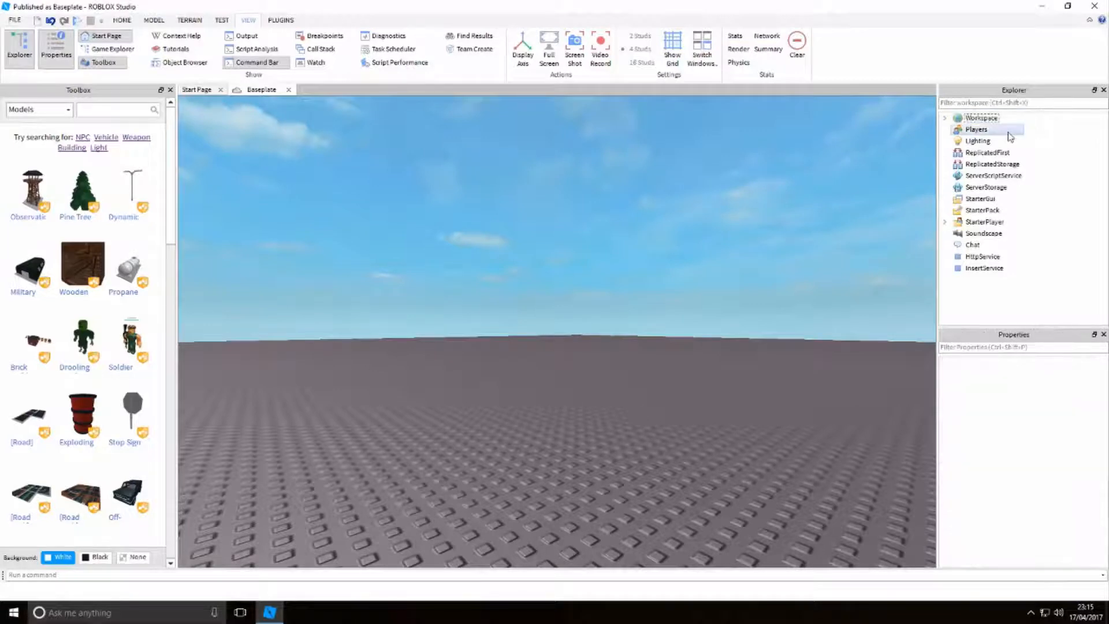
click(1009, 134)
click(1019, 144)
click(1035, 161)
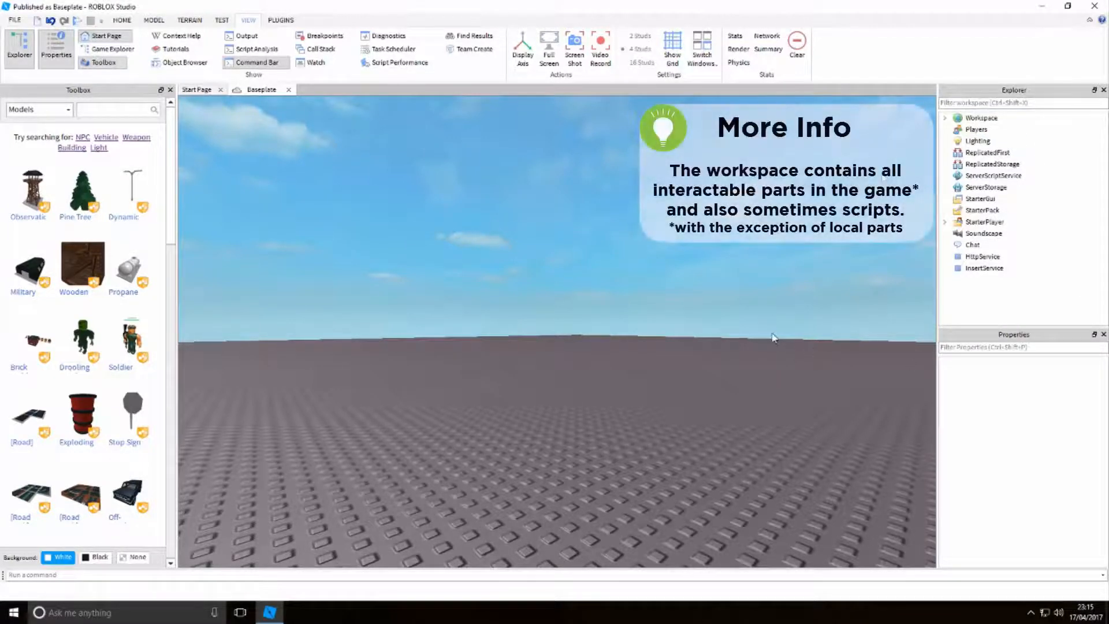
Expand the Workspace in the Explorer to list its contents, and view the whole baseplate from above
click(945, 118)
right_drag(871, 279, 871, 278)
scroll(871, 278, down, 10)
scroll(871, 279, down, 3)
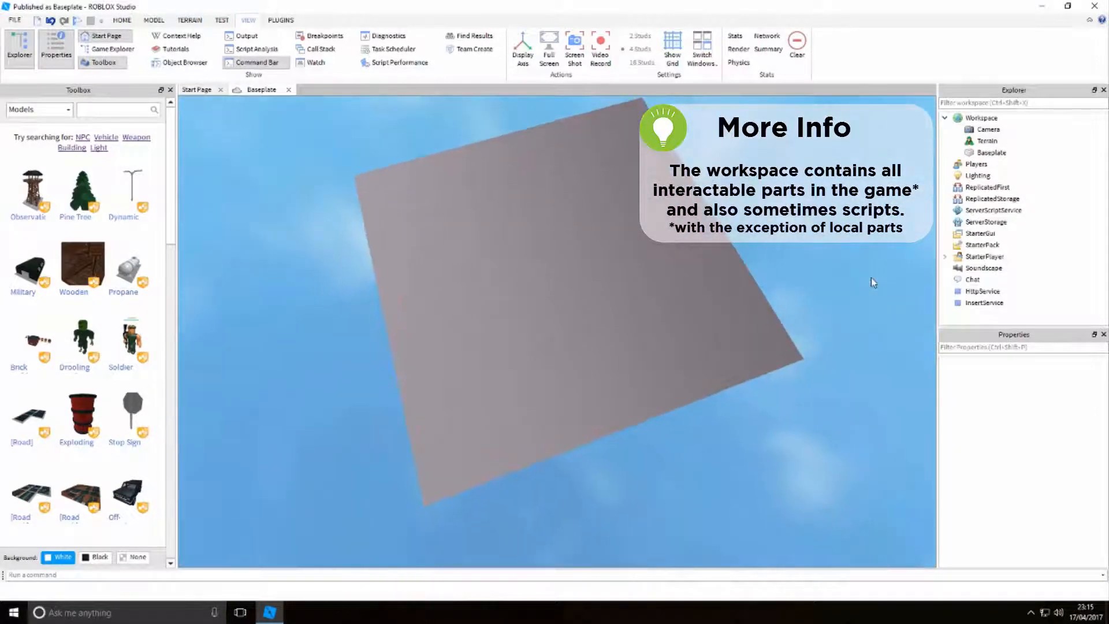
scroll(871, 278, up, 8)
scroll(871, 281, up, 2)
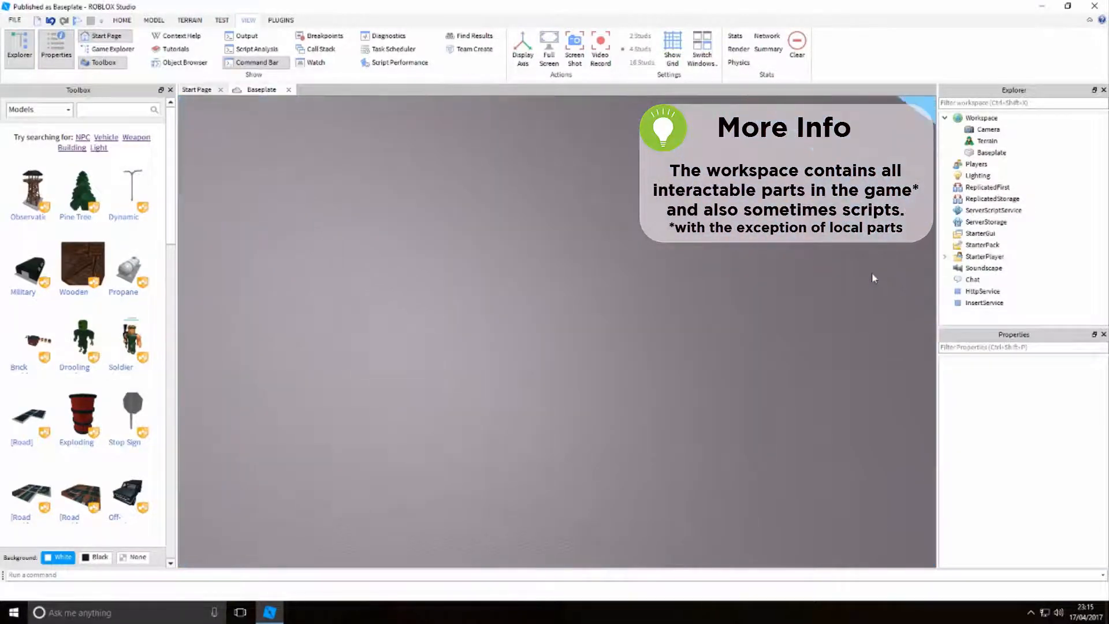
Insert a new block part on the baseplate, deselect it and view it up close
click(118, 21)
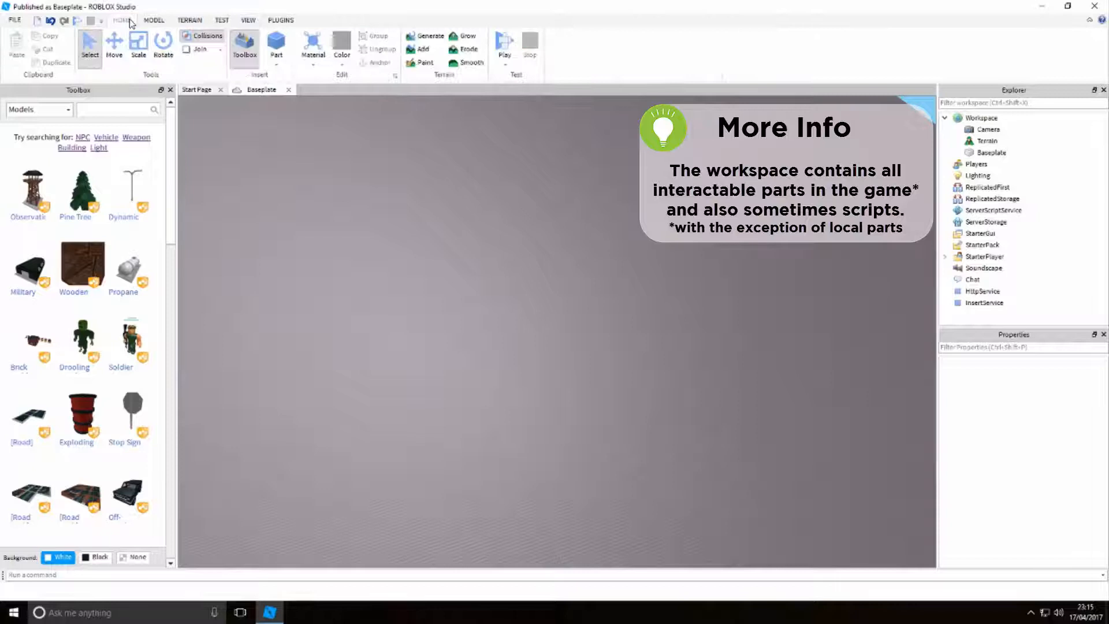
click(277, 47)
click(622, 399)
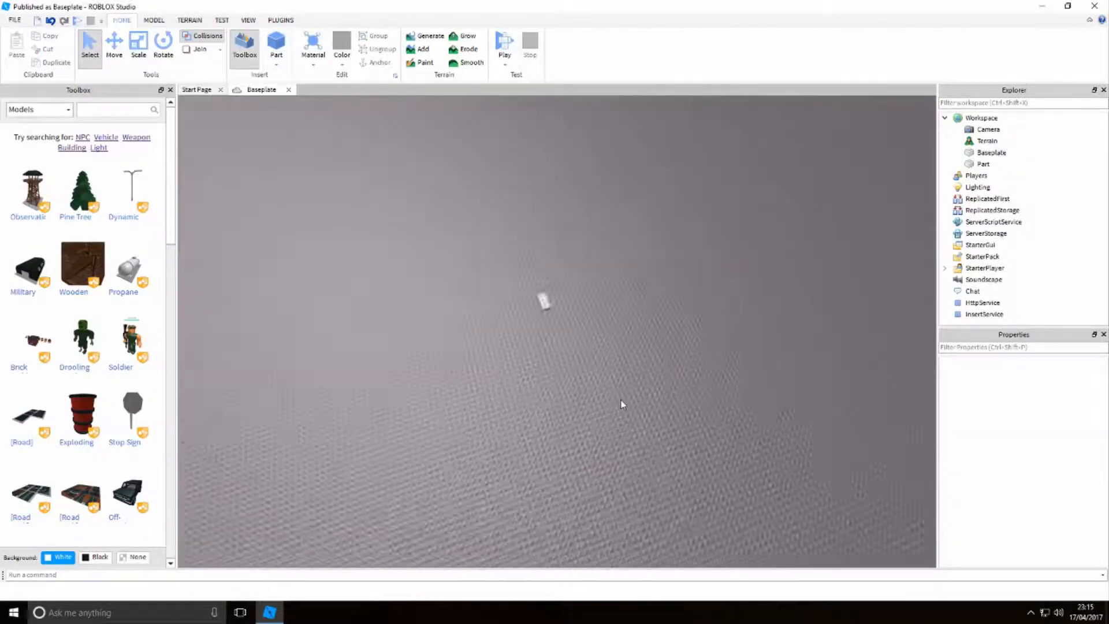
scroll(621, 400, up, 10)
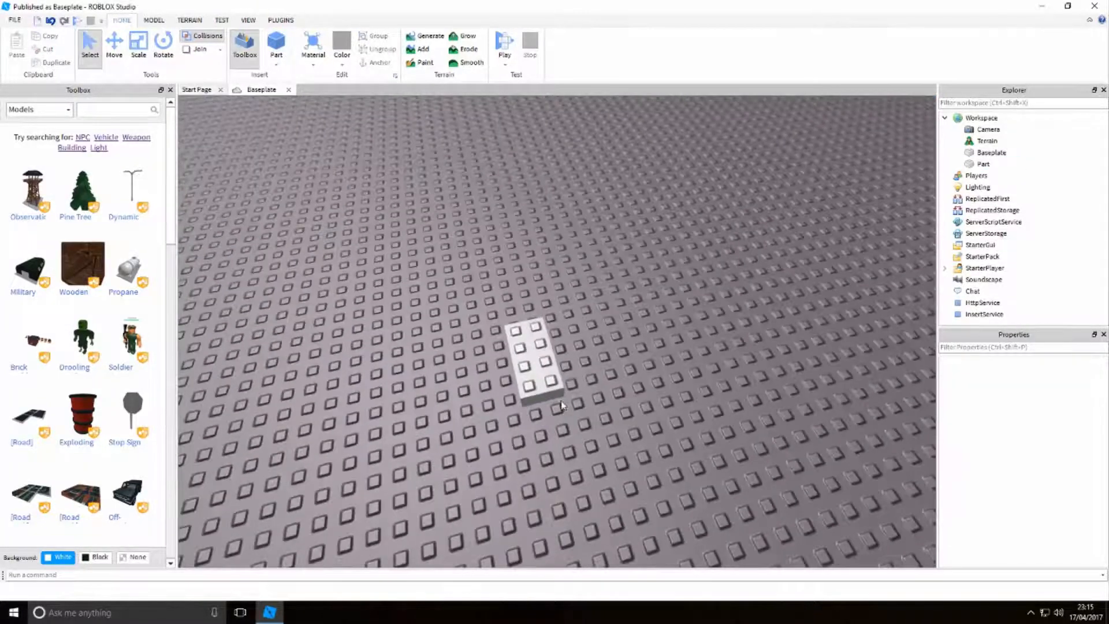
Move the block part one stud across the baseplate to position 47, 0.5, 32, and deselect it
click(547, 393)
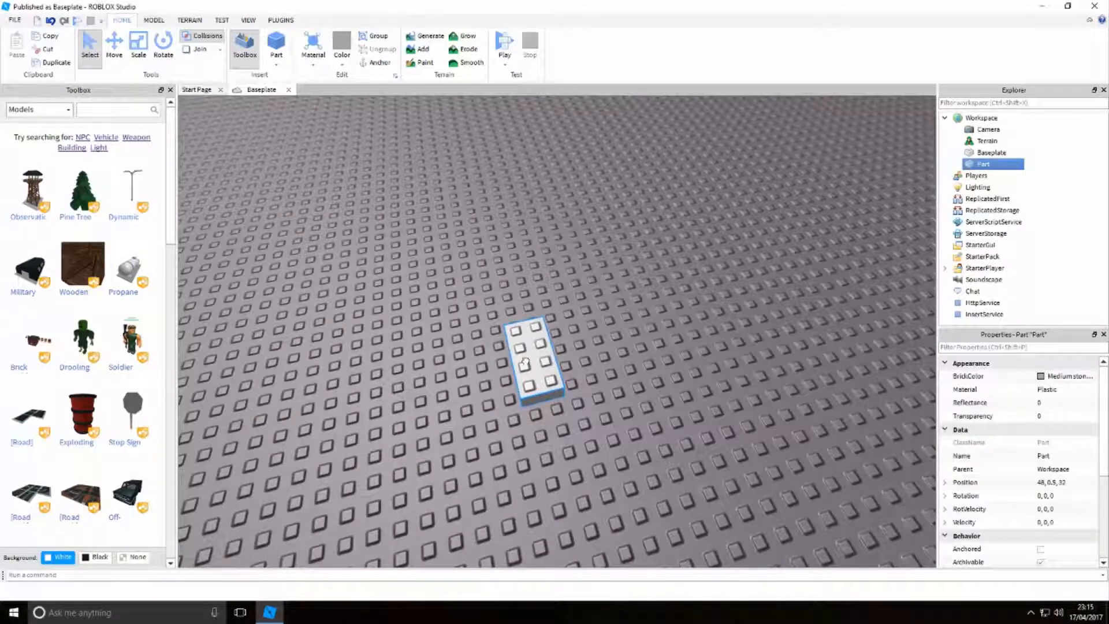
drag(524, 362, 525, 306)
click(788, 347)
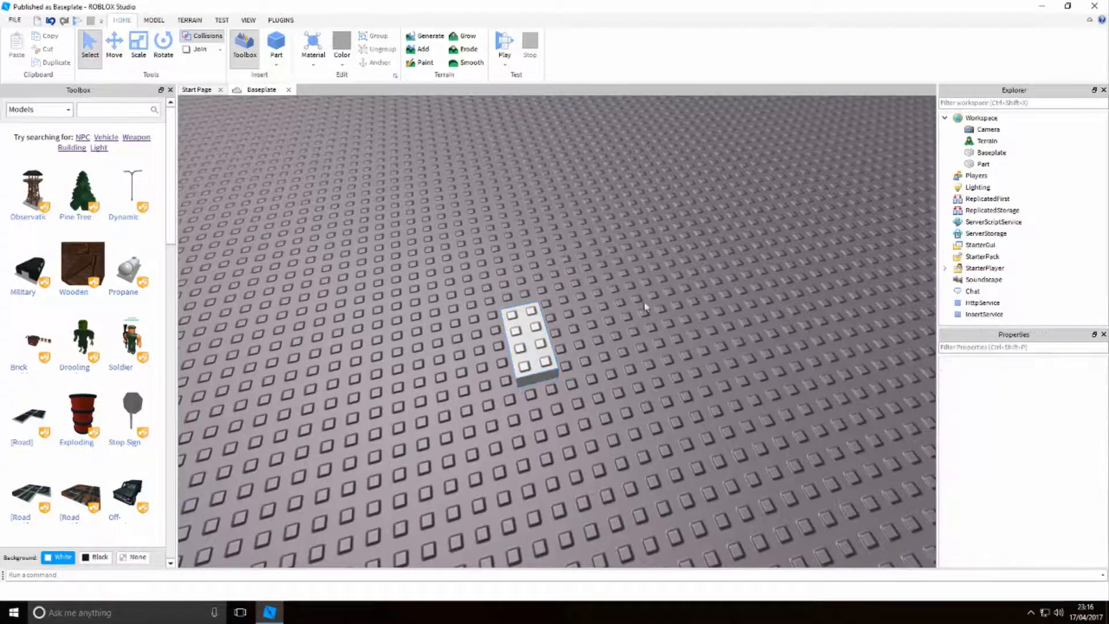
Inspect the Part entry under Workspace in the Explorer, and leave nothing selected
click(984, 164)
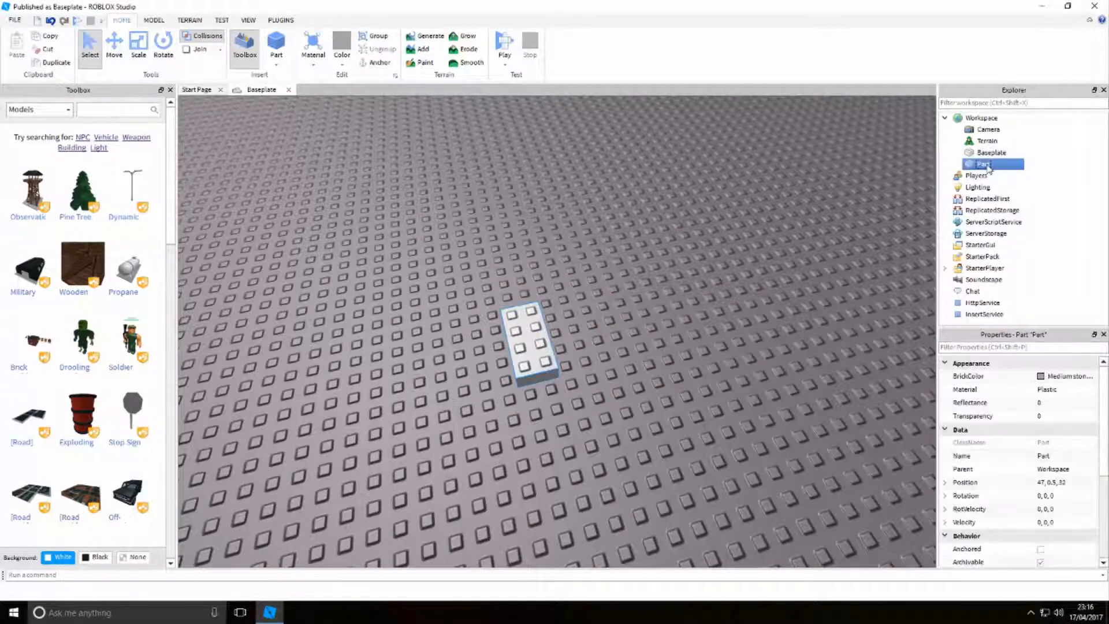
click(1046, 168)
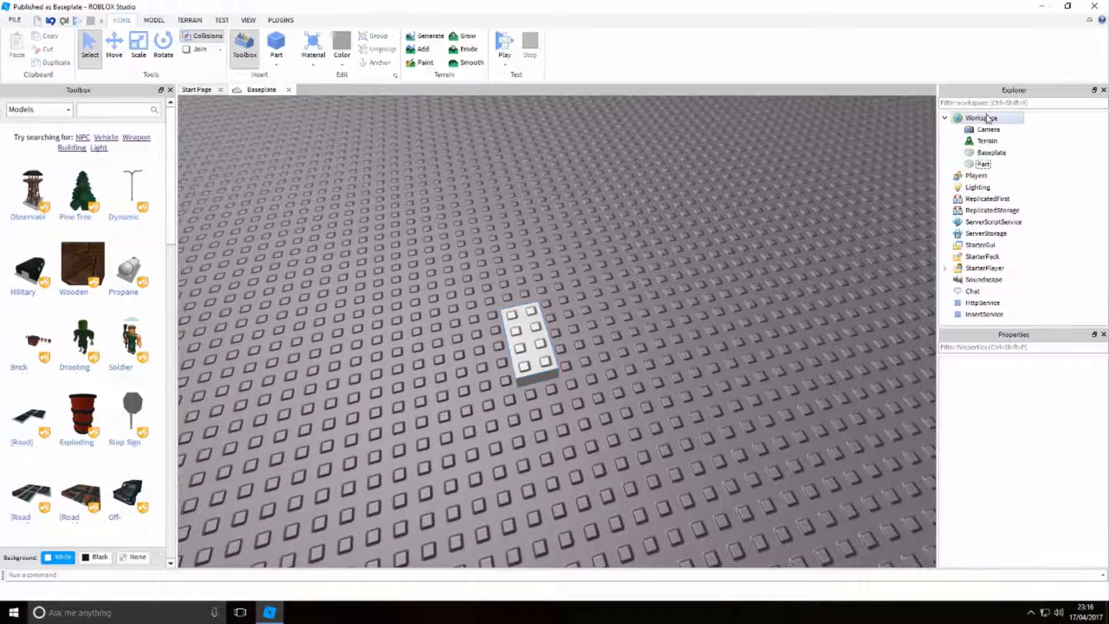
click(998, 167)
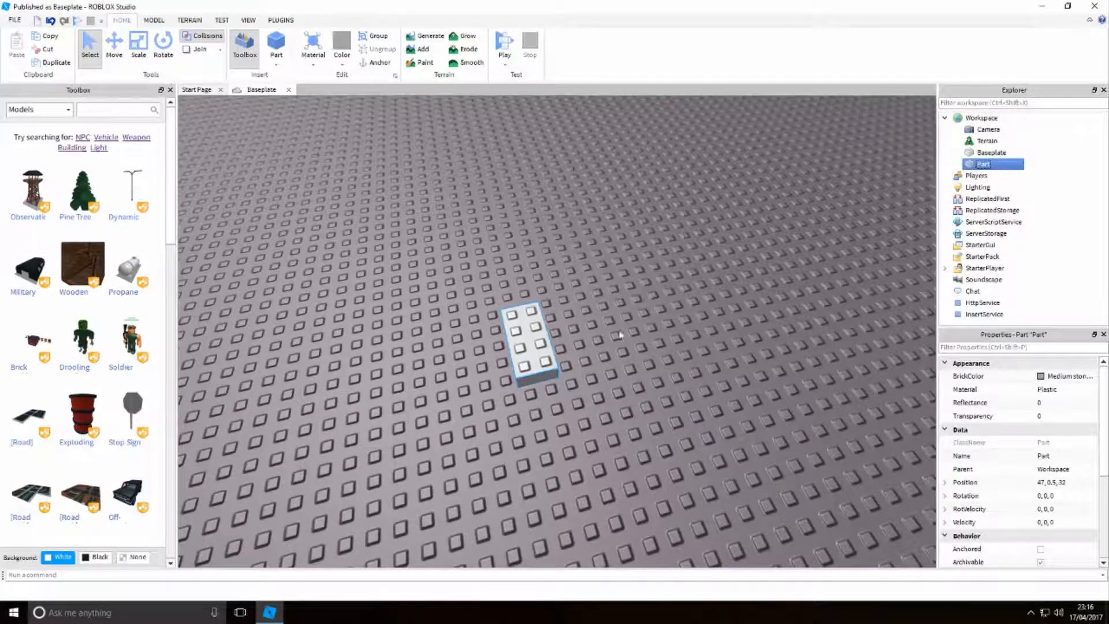
click(1046, 169)
scroll(714, 317, down, 6)
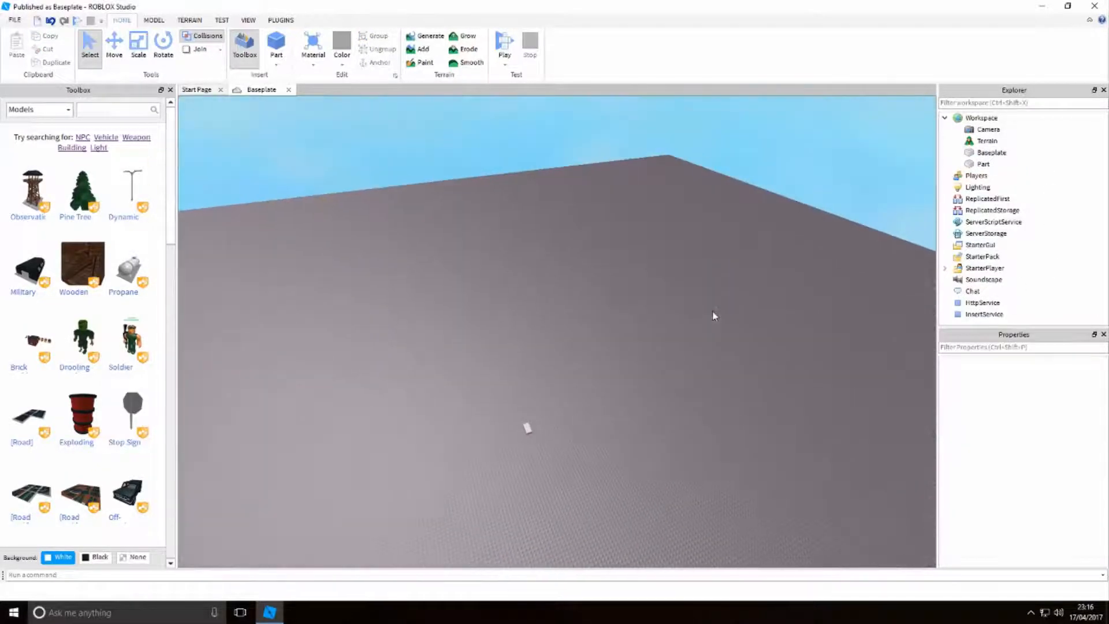
Select the Baseplate and the Part entries in turn in the Explorer, and view each highlighted object in the scene
click(997, 157)
right_drag(743, 294, 744, 293)
key(w)
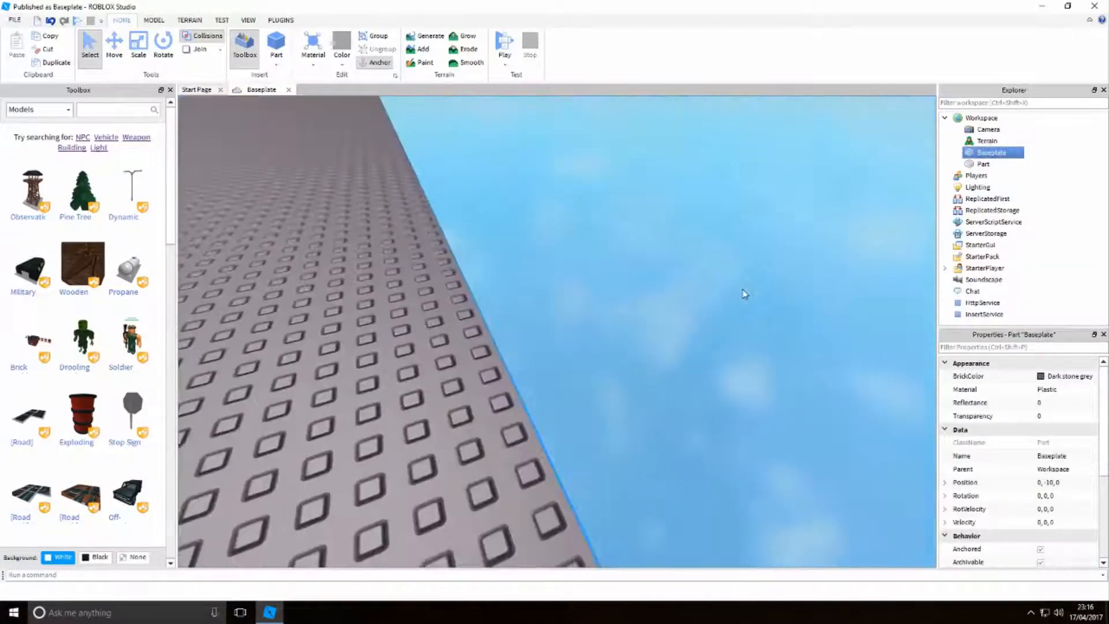
right_drag(583, 389, 584, 389)
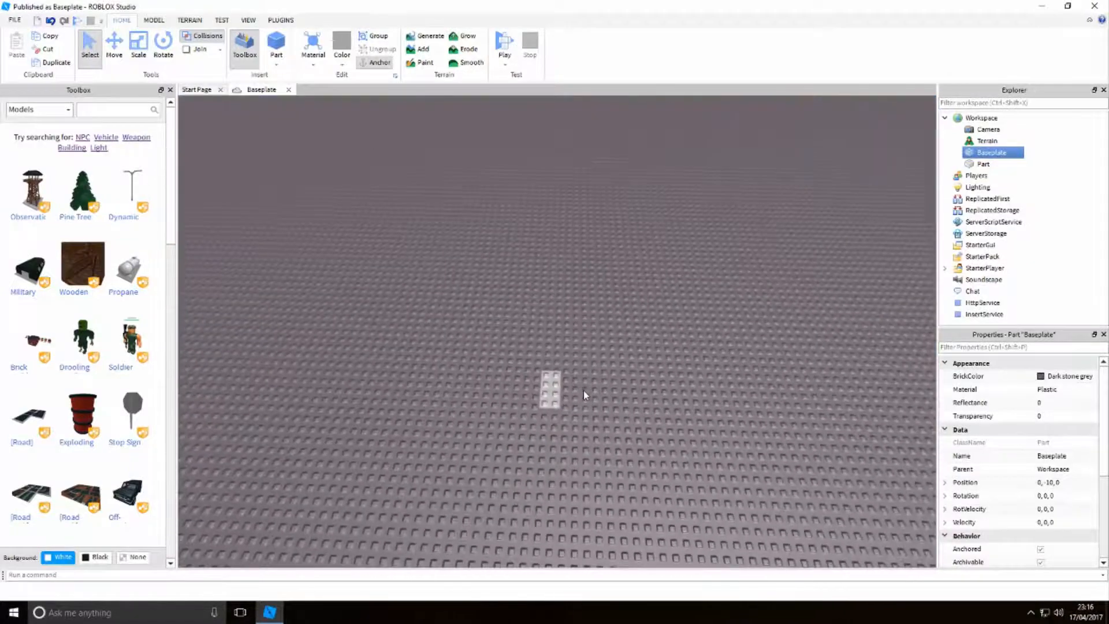
click(1012, 164)
scroll(713, 300, up, 2)
scroll(712, 301, up, 3)
right_drag(713, 302, 713, 302)
scroll(712, 302, down, 4)
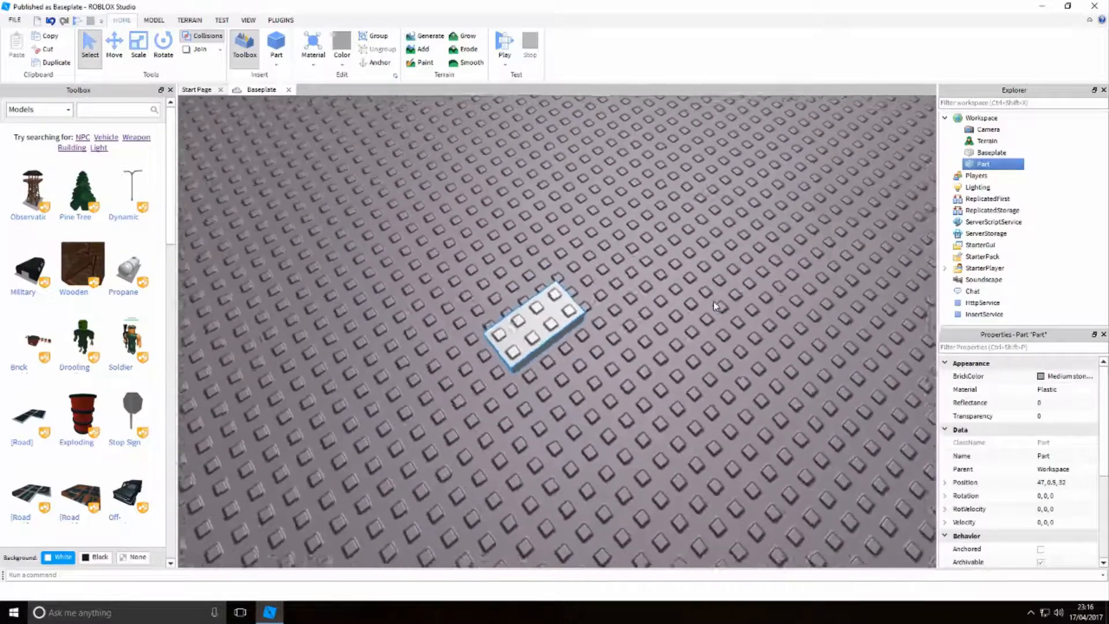
scroll(713, 301, down, 5)
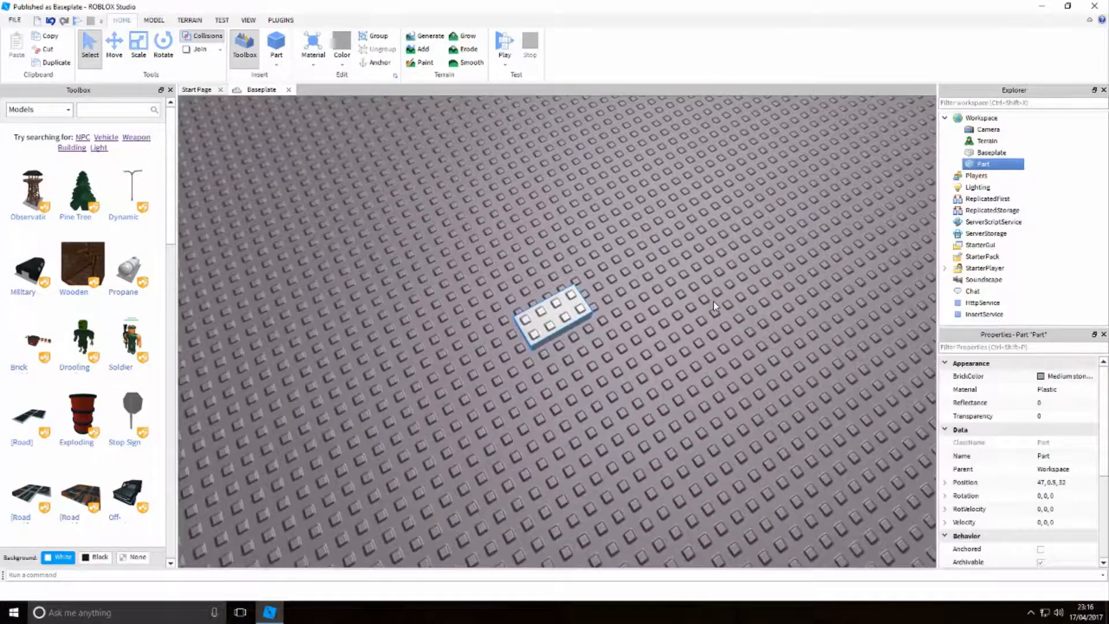
Rename the part in the Explorer as TutorialPart and deselect it
right_click(995, 168)
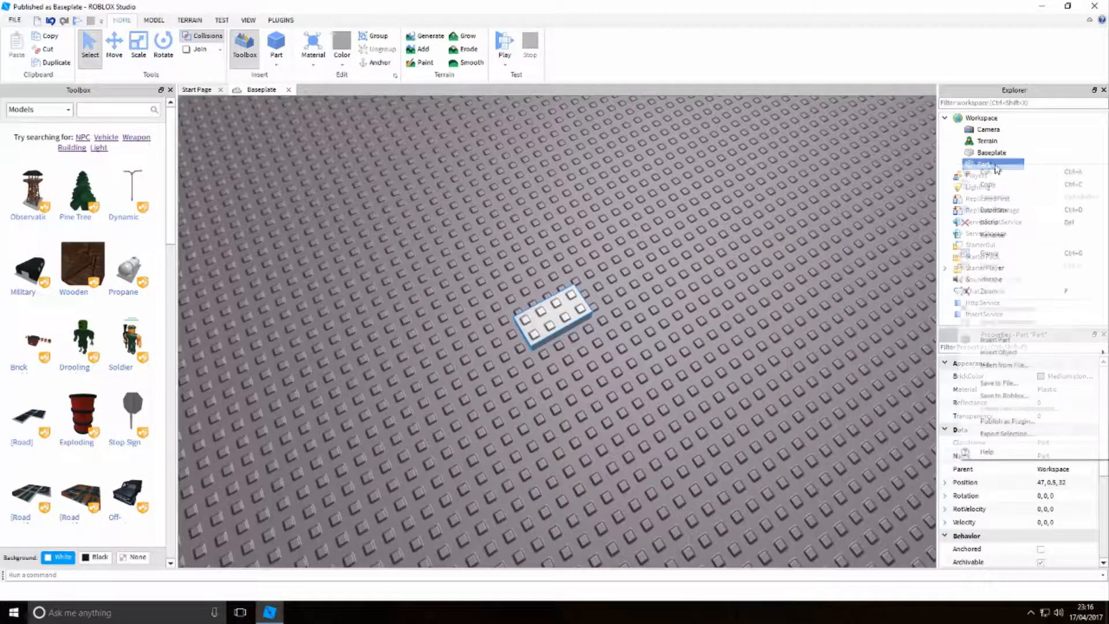
click(1010, 241)
text(Tu)
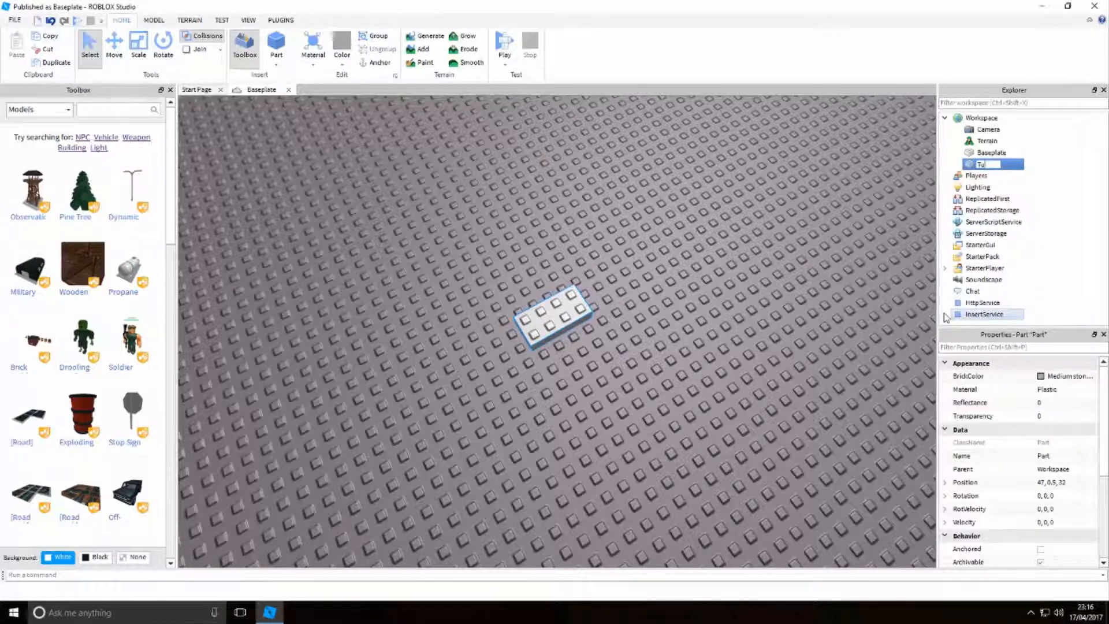
text(torialPart)
key(Return)
click(651, 425)
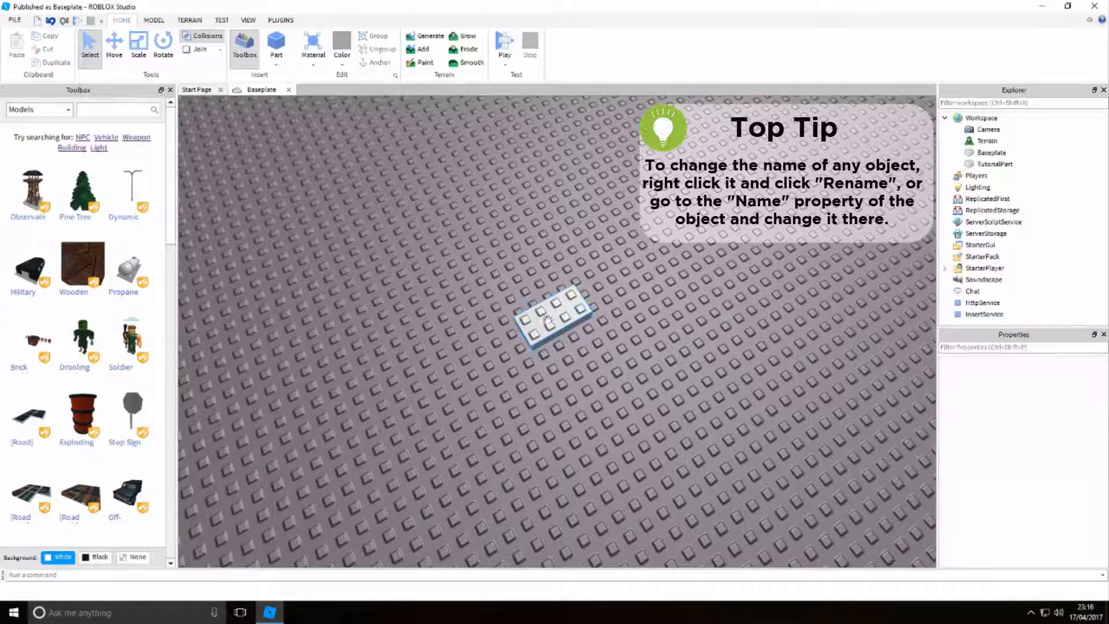
Move TutorialPart four studs across the baseplate to position 47, 0.5, 36, and look through its properties
drag(537, 304, 508, 254)
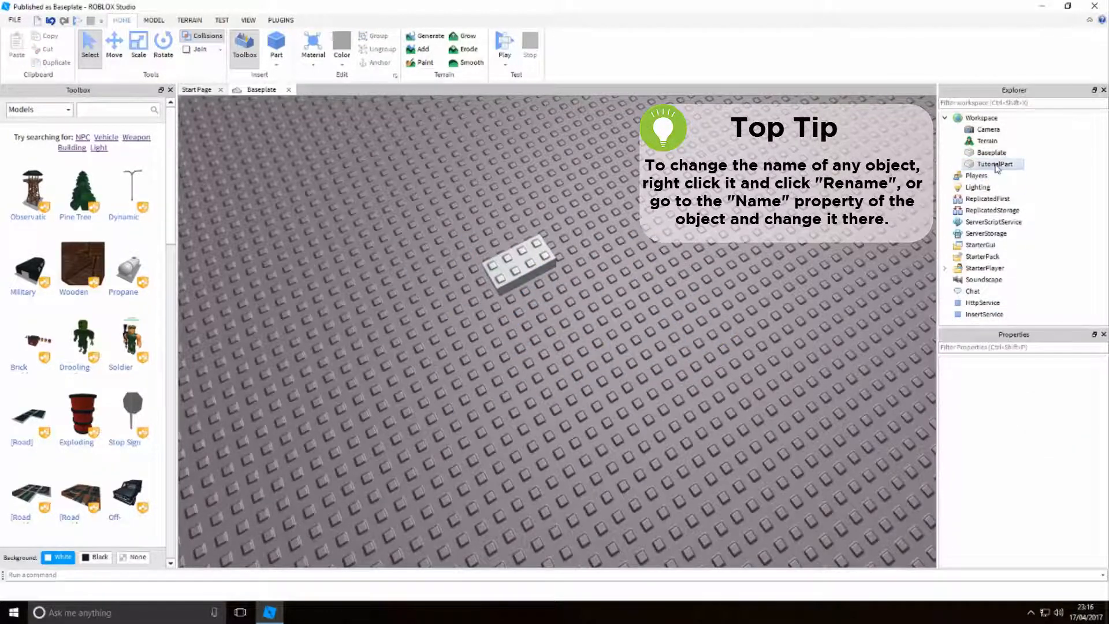
scroll(1039, 381, down, 4)
scroll(1039, 387, up, 4)
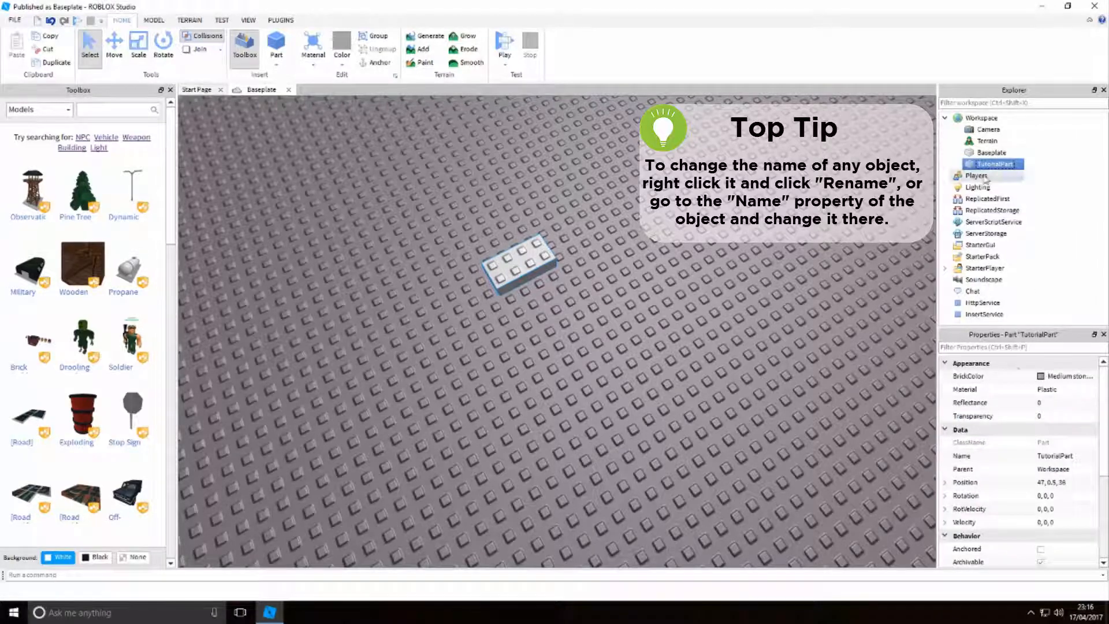
scroll(1034, 427, down, 4)
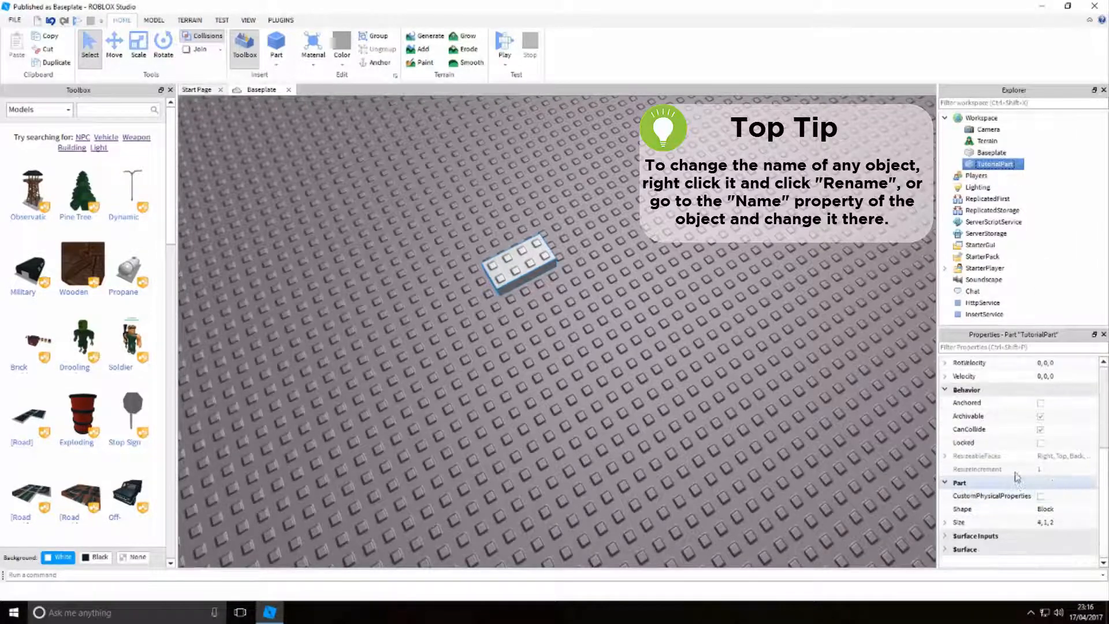
scroll(1034, 456, up, 4)
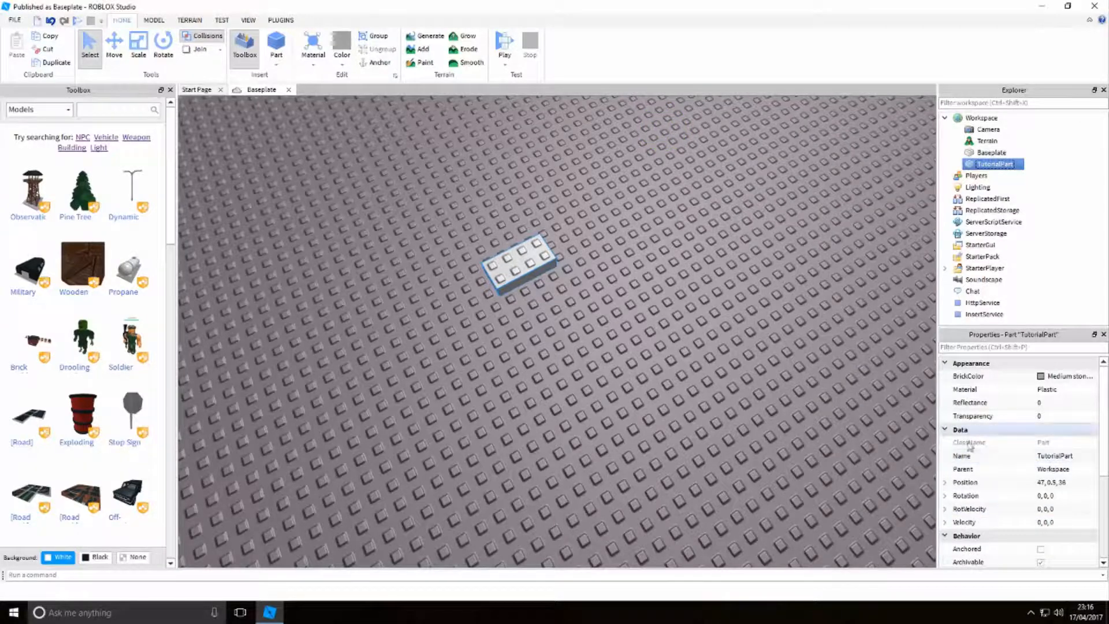
Change the part's Name property to PartTutorial and deselect the part
click(1083, 457)
key(BackSpace)
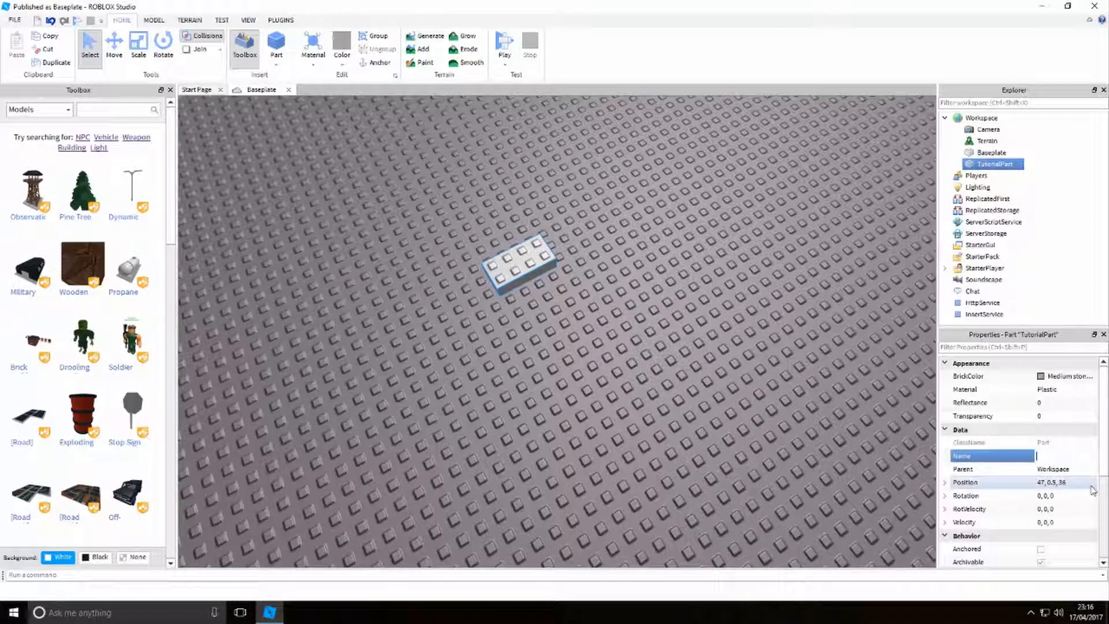
text(Di)
key(Return)
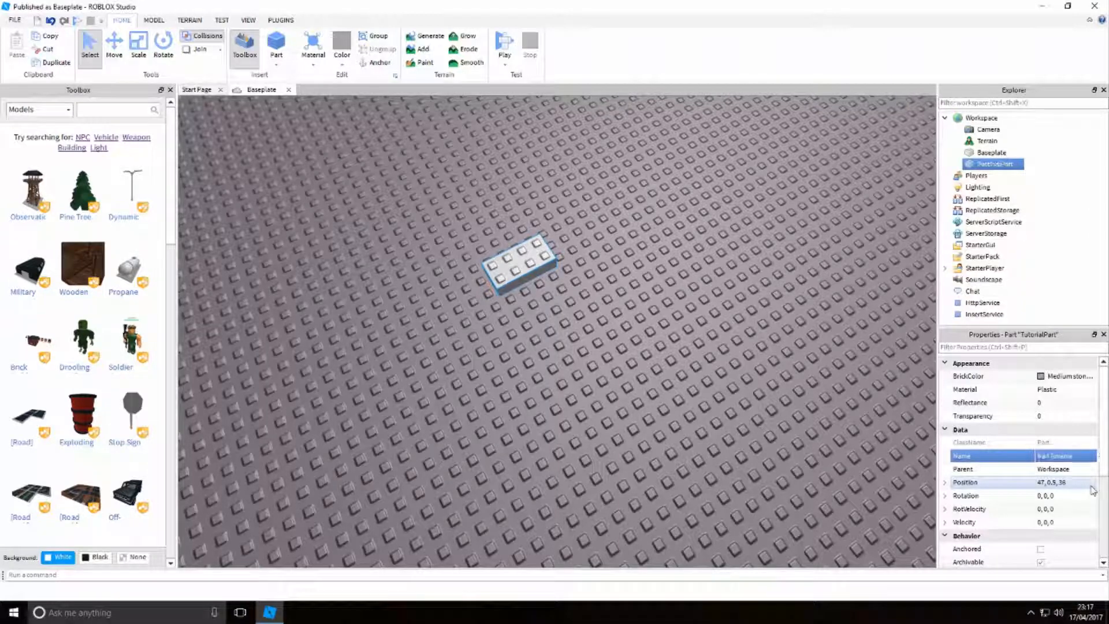
click(1072, 456)
click(1073, 456)
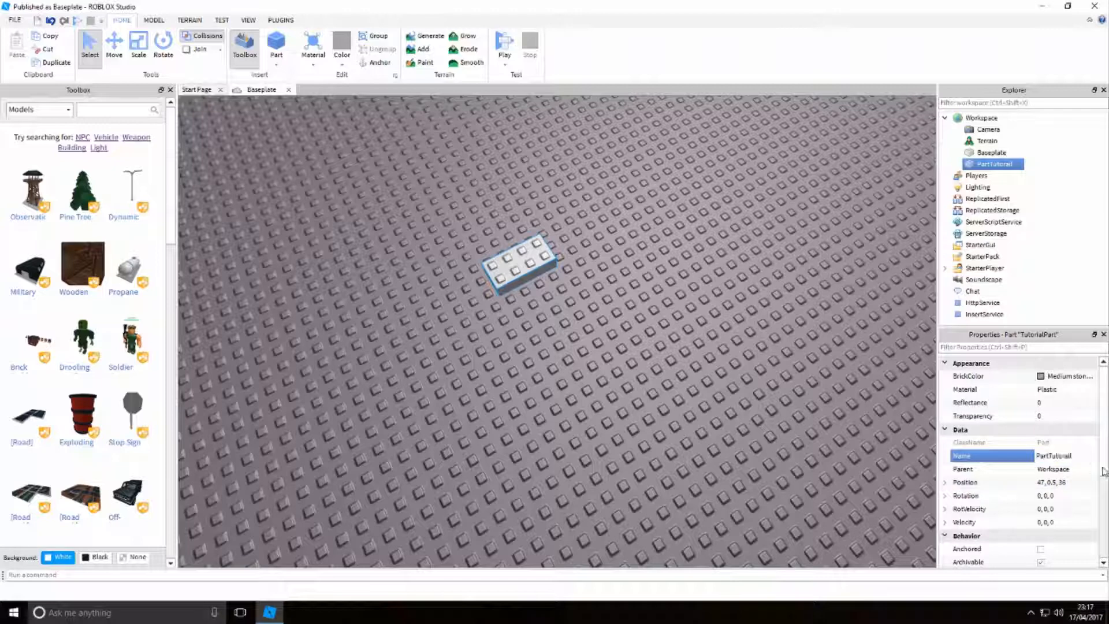
text(ial)
key(Return)
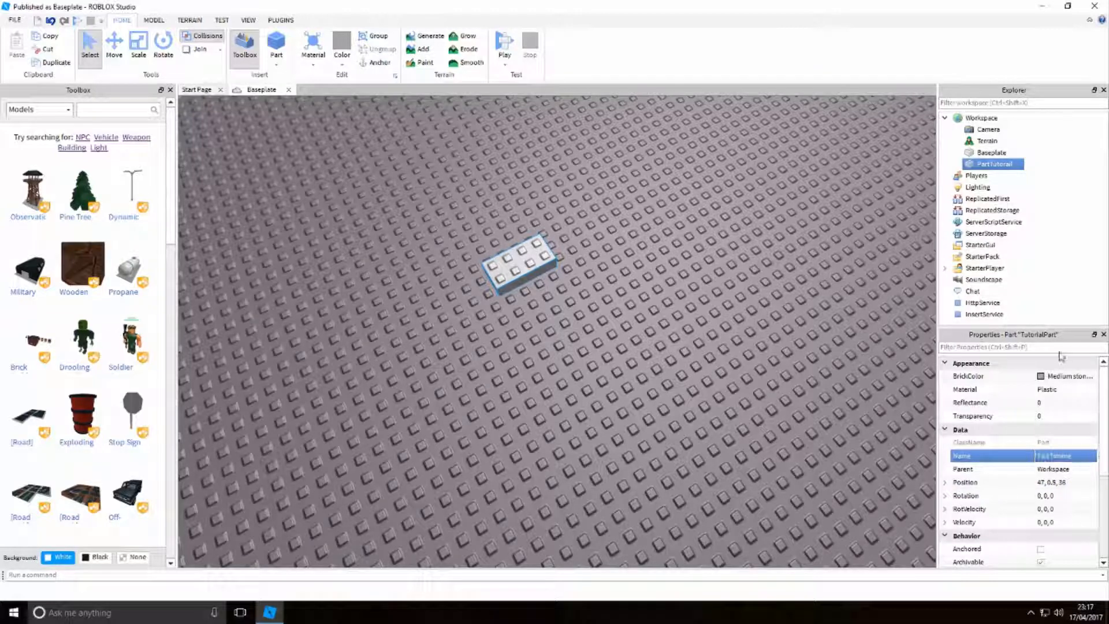
click(717, 384)
Delete the PartTutorial block from the baseplate
click(517, 261)
click(629, 295)
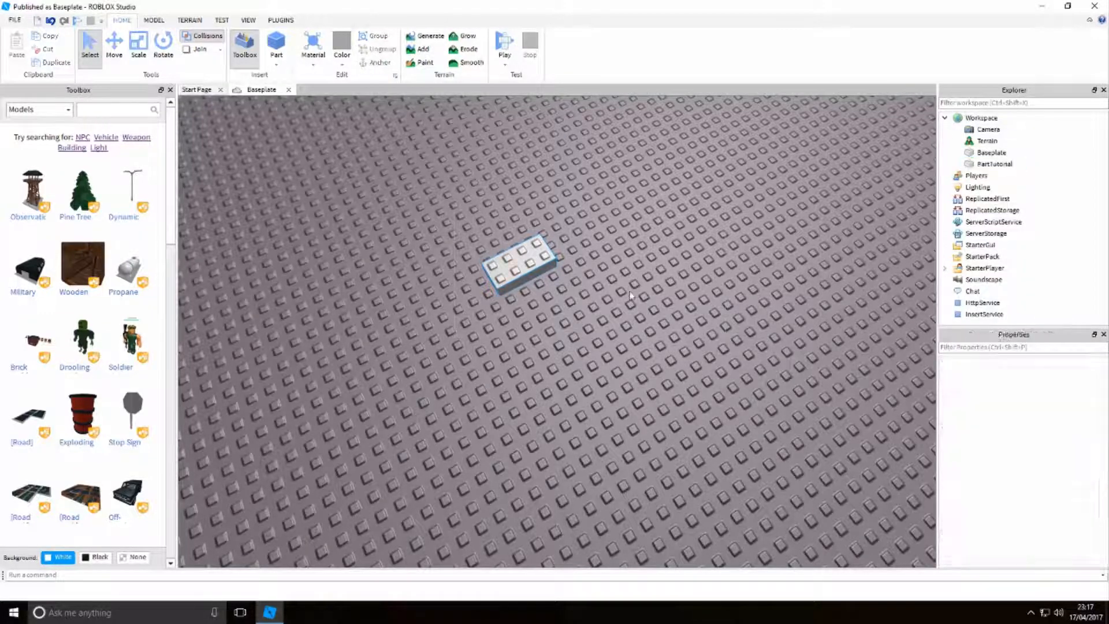
click(512, 266)
key(Delete)
Practise camera navigation over the empty baseplate by turning the view and moving it forward, backward, right and left
right_drag(619, 368, 617, 369)
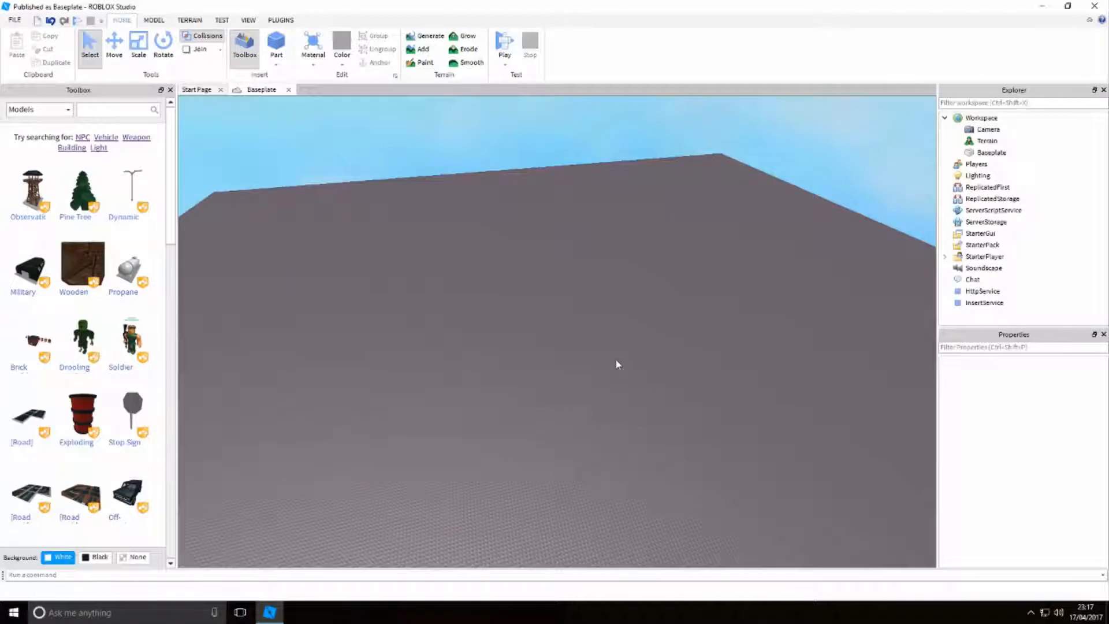
right_drag(630, 345, 633, 326)
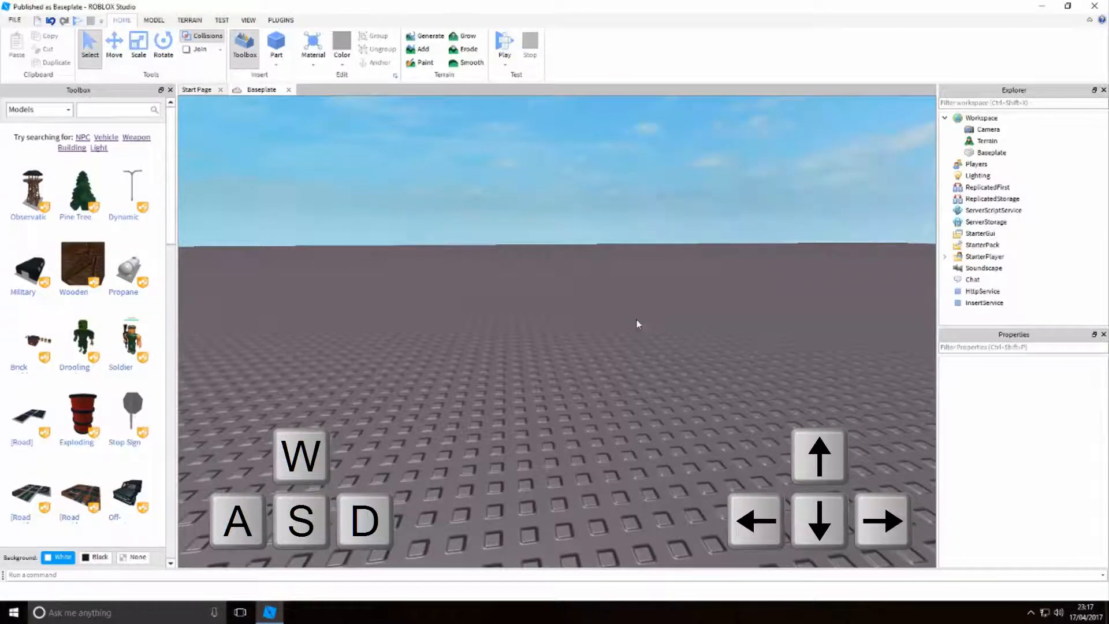
key(w)
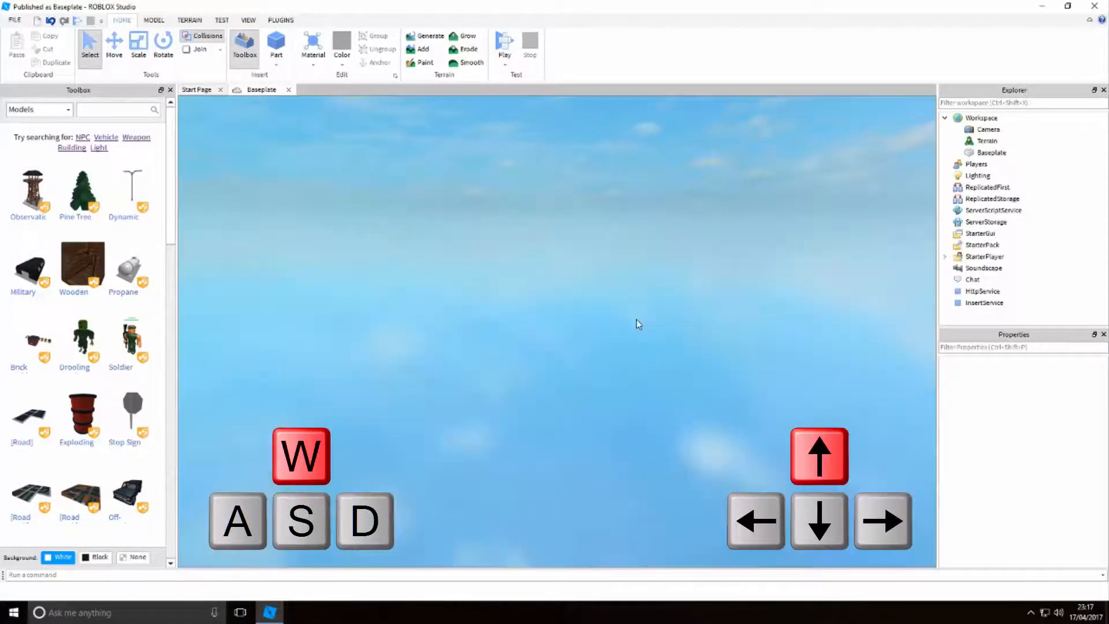
key(s)
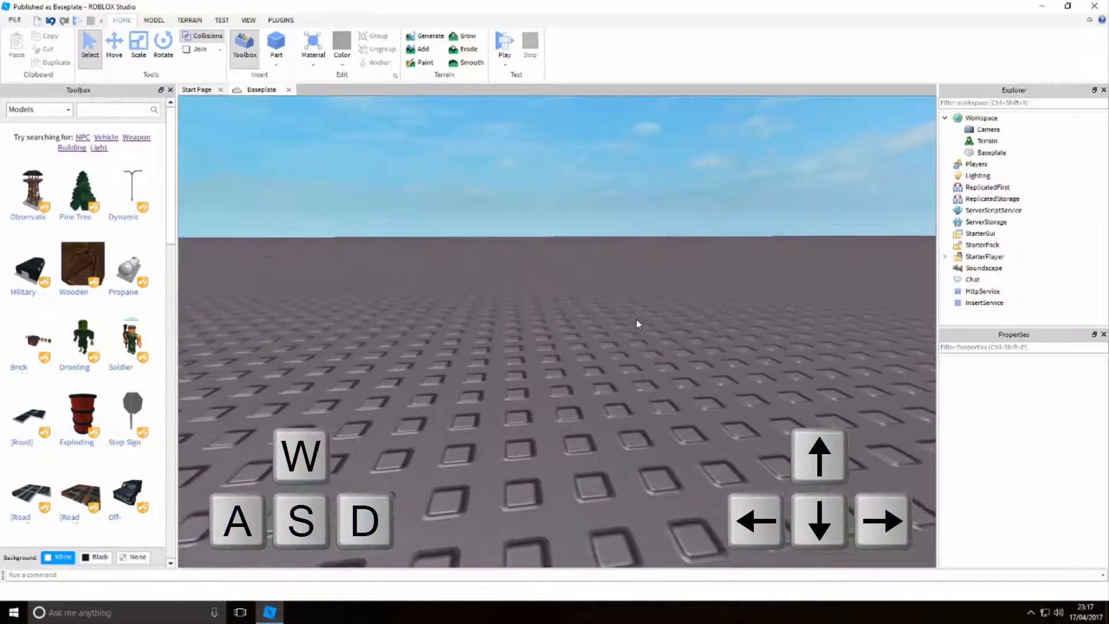
key(s)
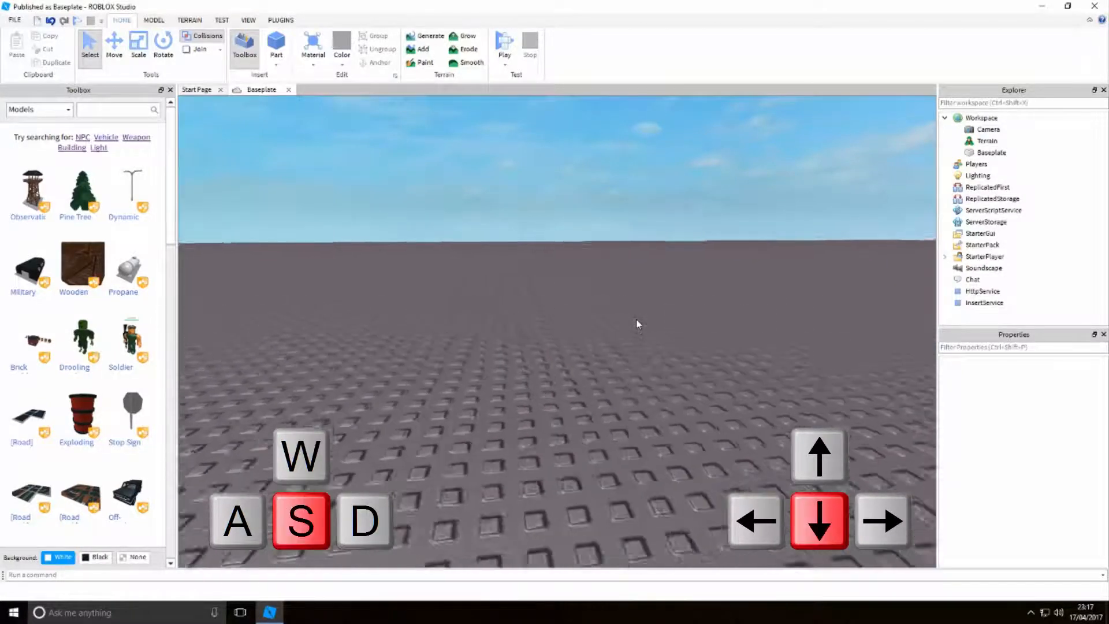
key(s)
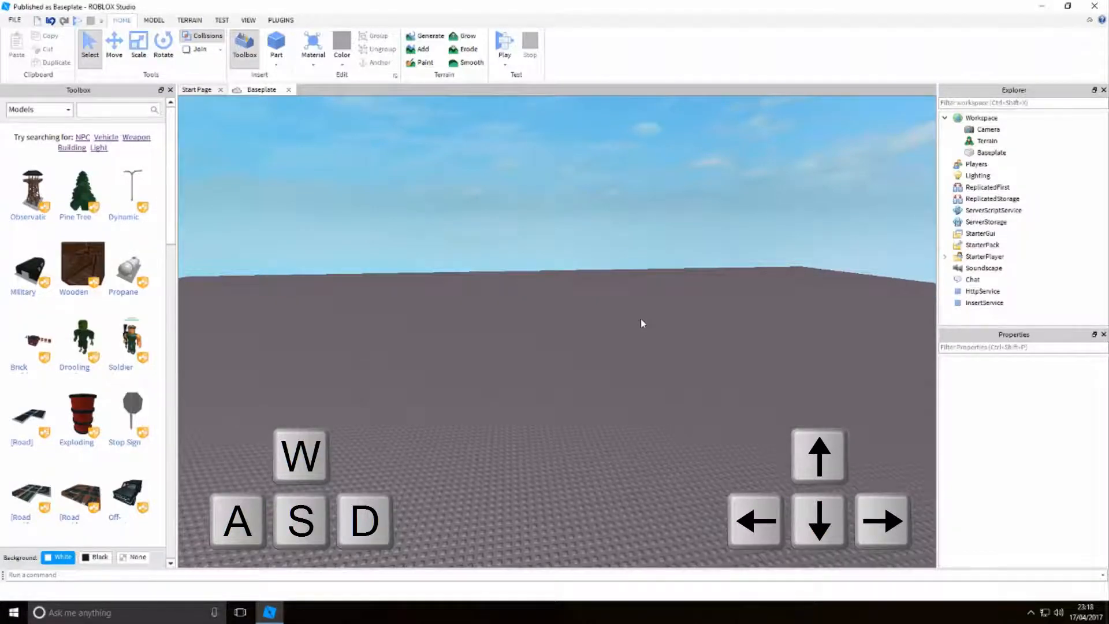
key(d)
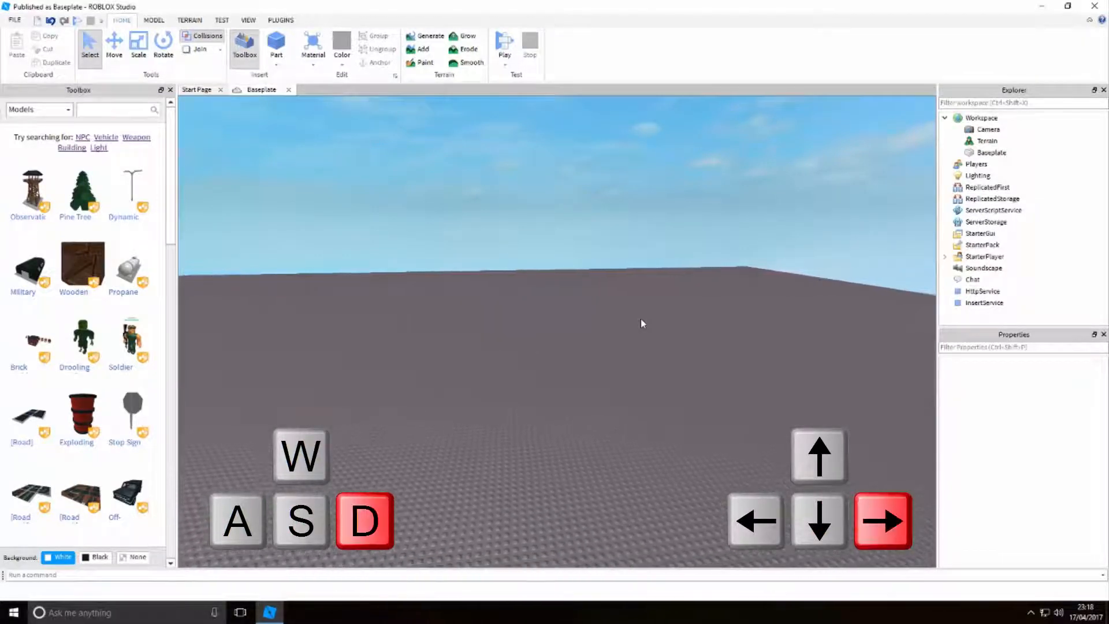
key(d)
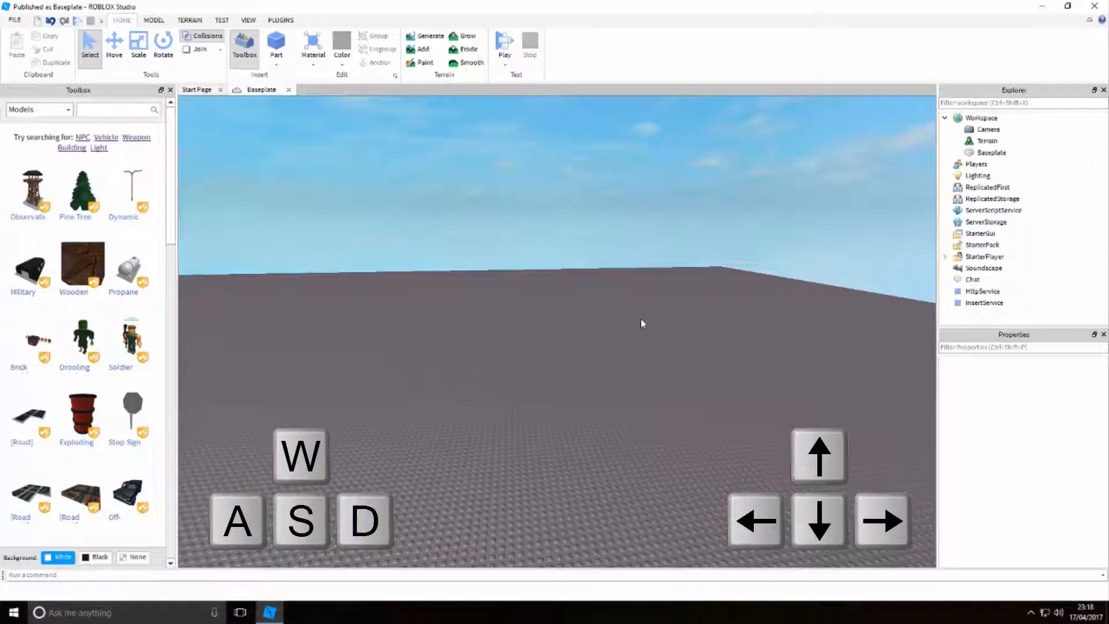
key(a)
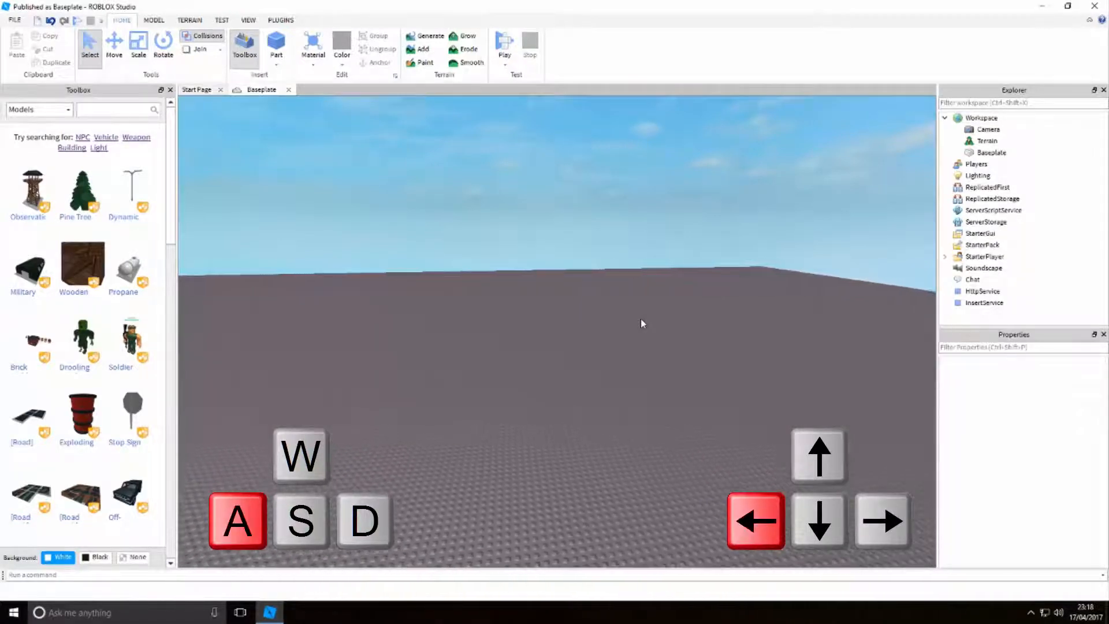
key(a)
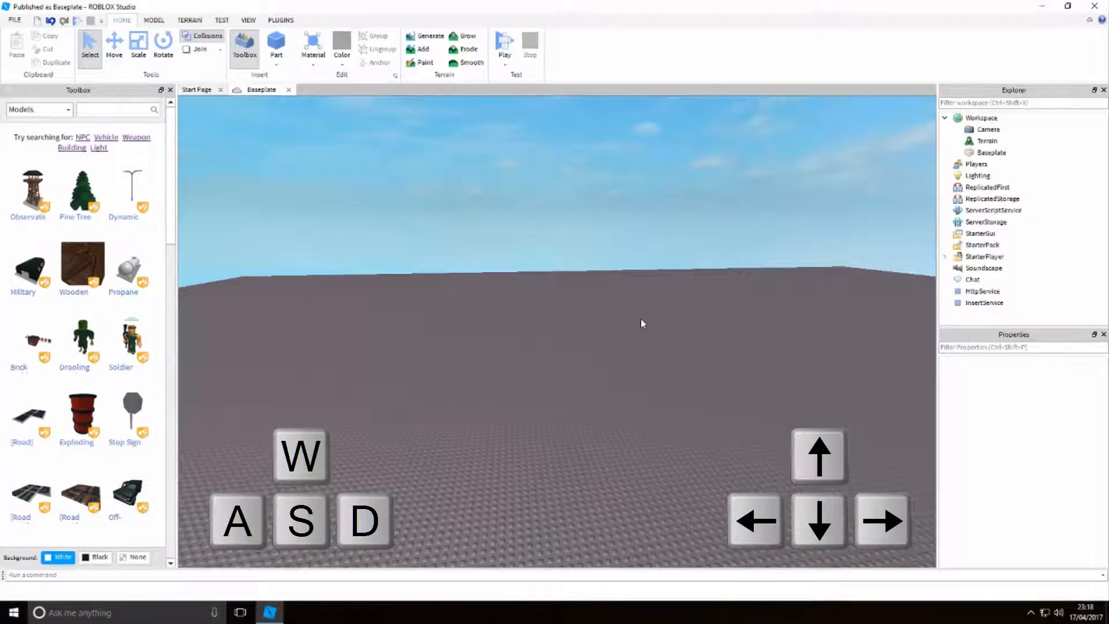
key(w)
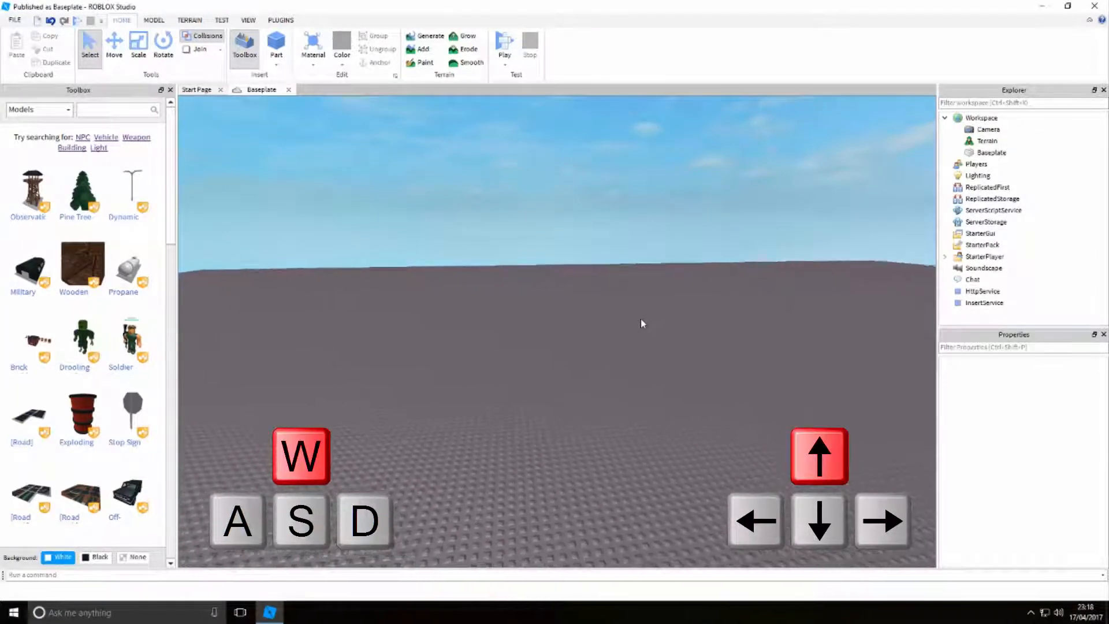
key(s)
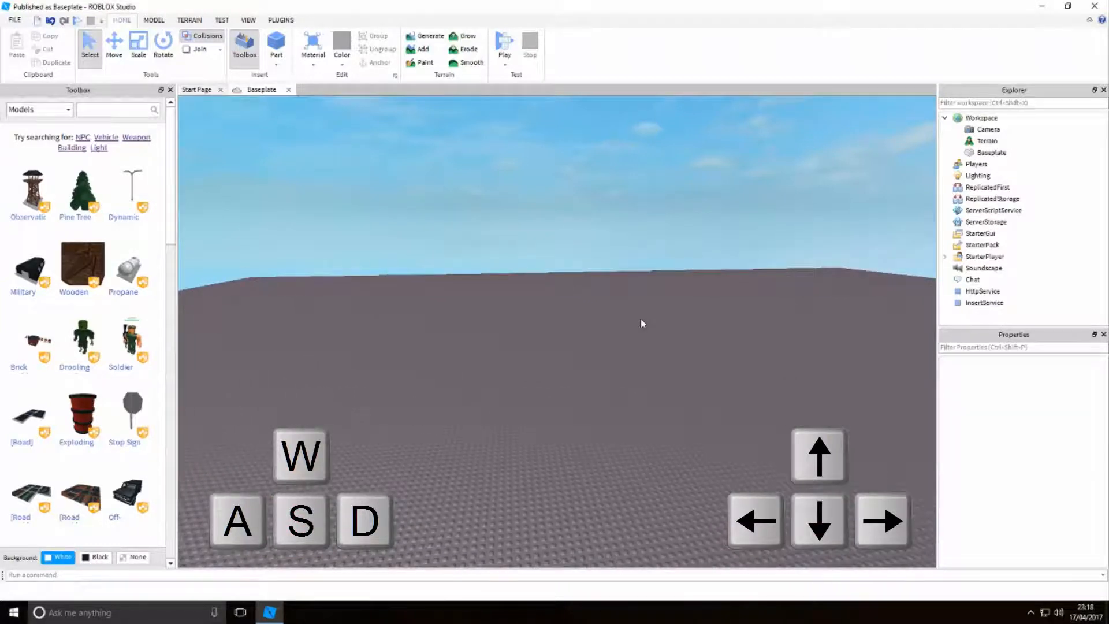
key(d)
key(a)
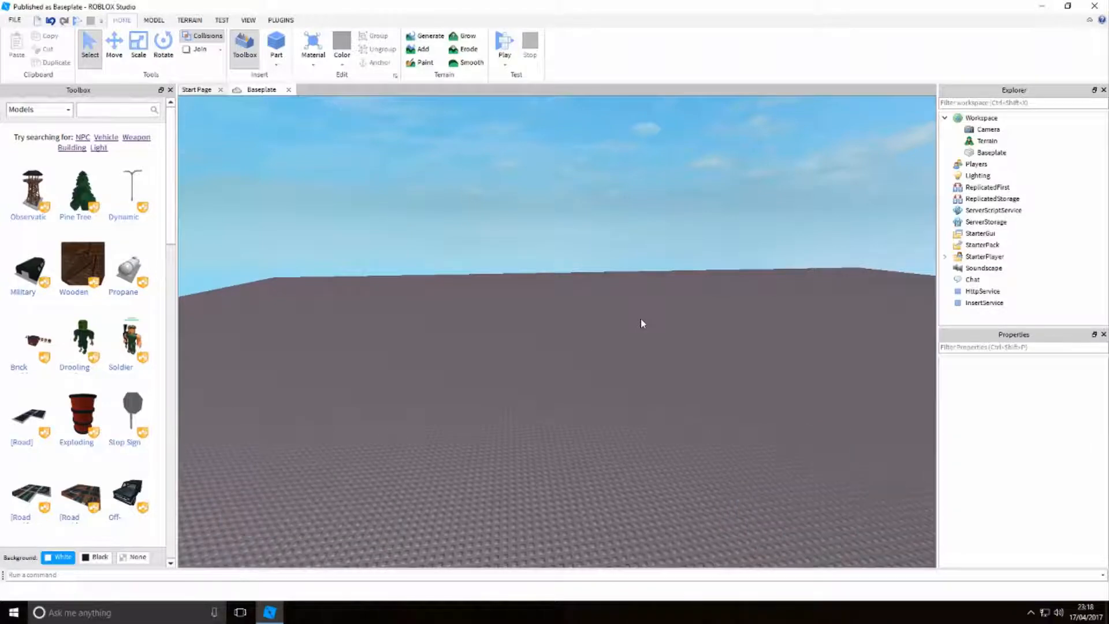
Move the camera forward and backward across the baseplate and turn it toward a far corner
key(w)
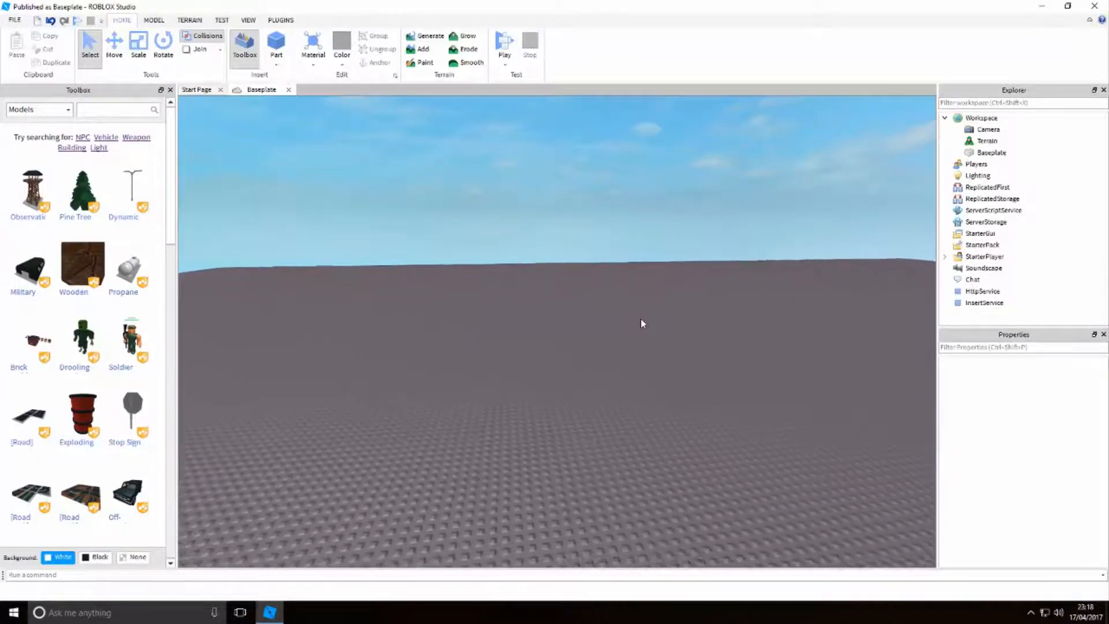
key(s)
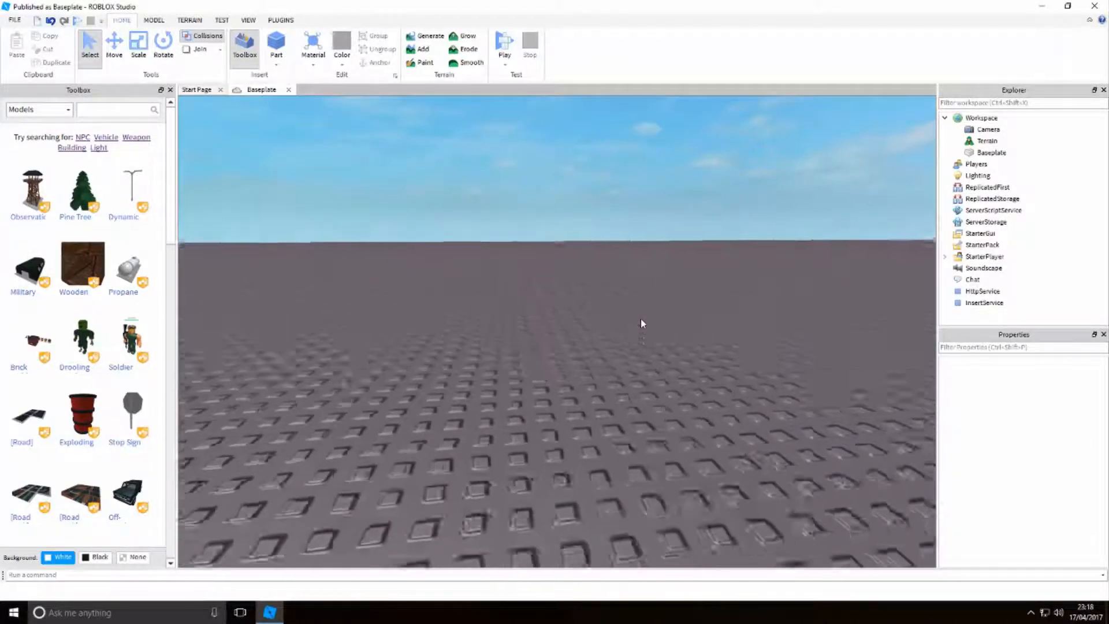
key(w)
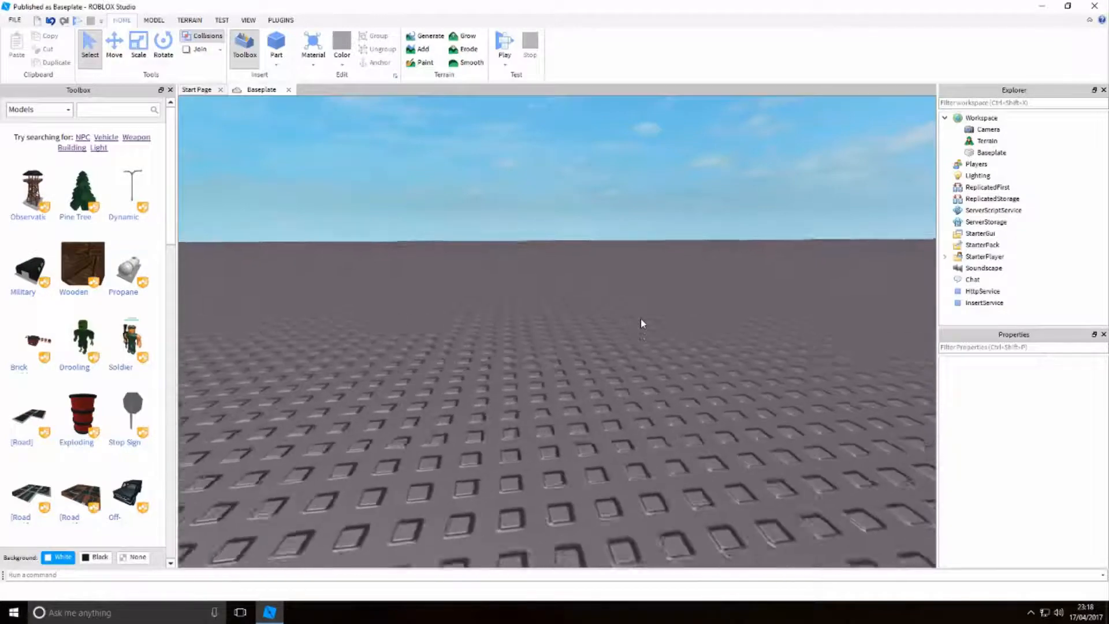
key(s)
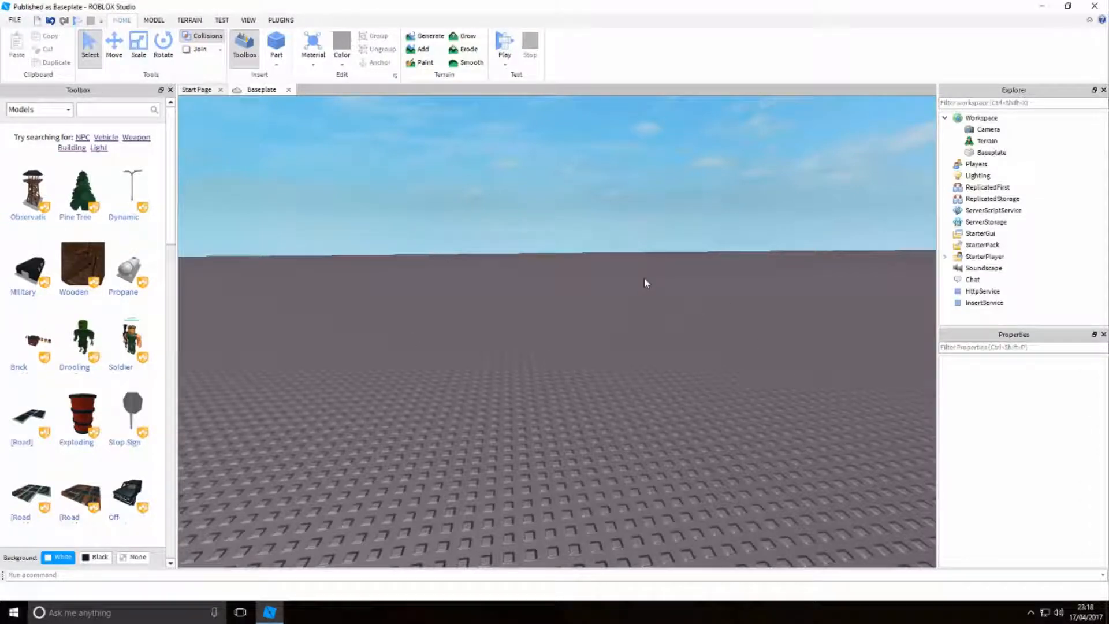
right_drag(644, 279, 644, 277)
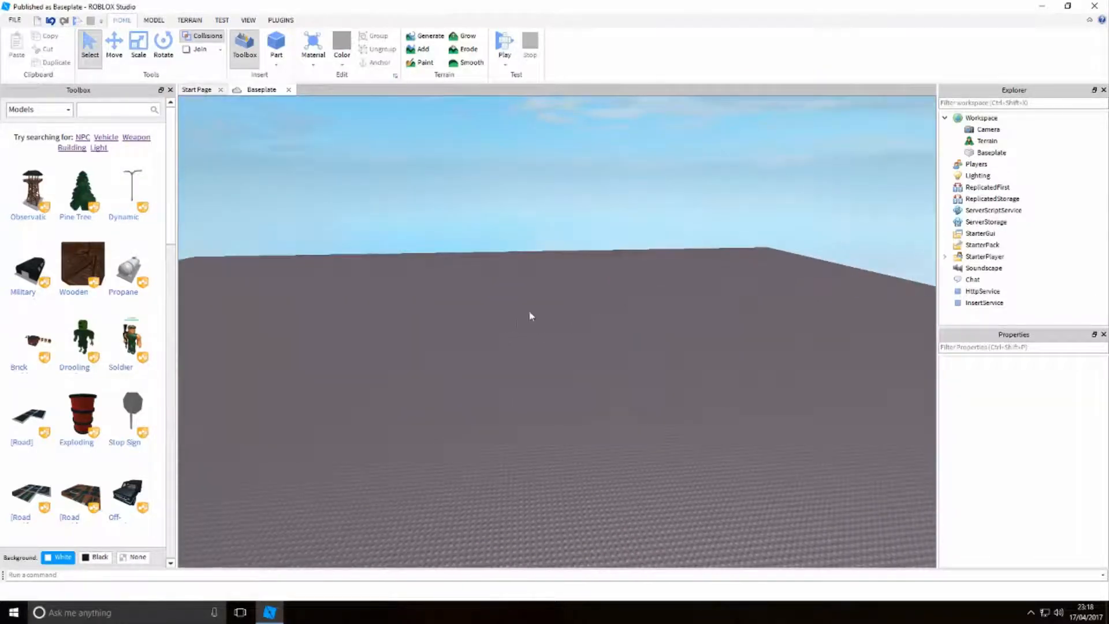
Practise zooming the camera in and out while turning the view, finishing close to the baseplate surface
scroll(674, 346, up, 10)
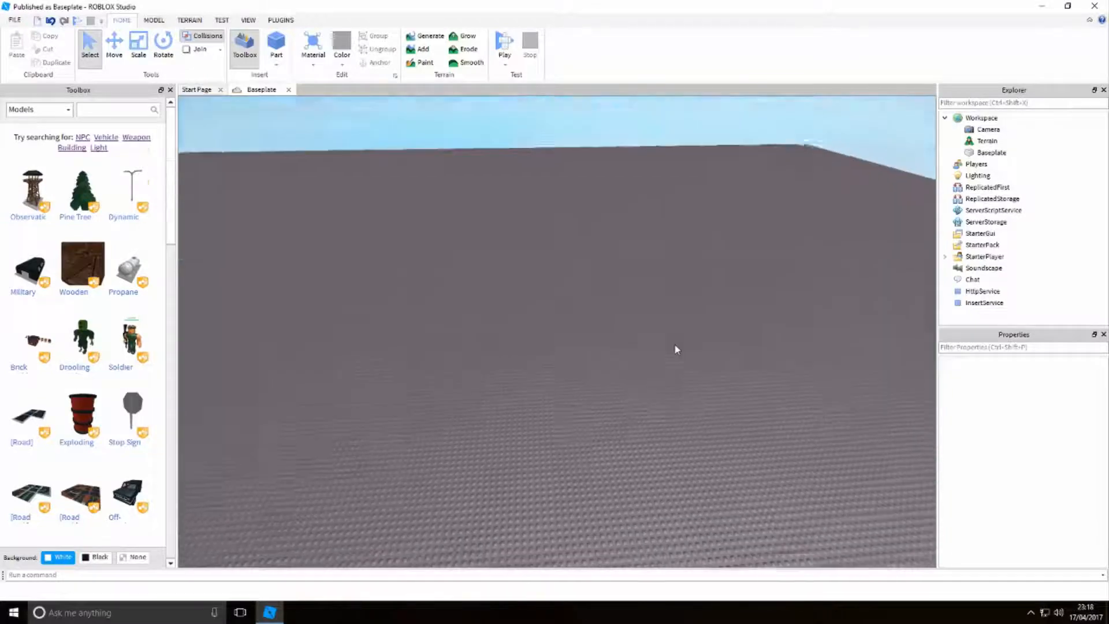
scroll(674, 345, down, 10)
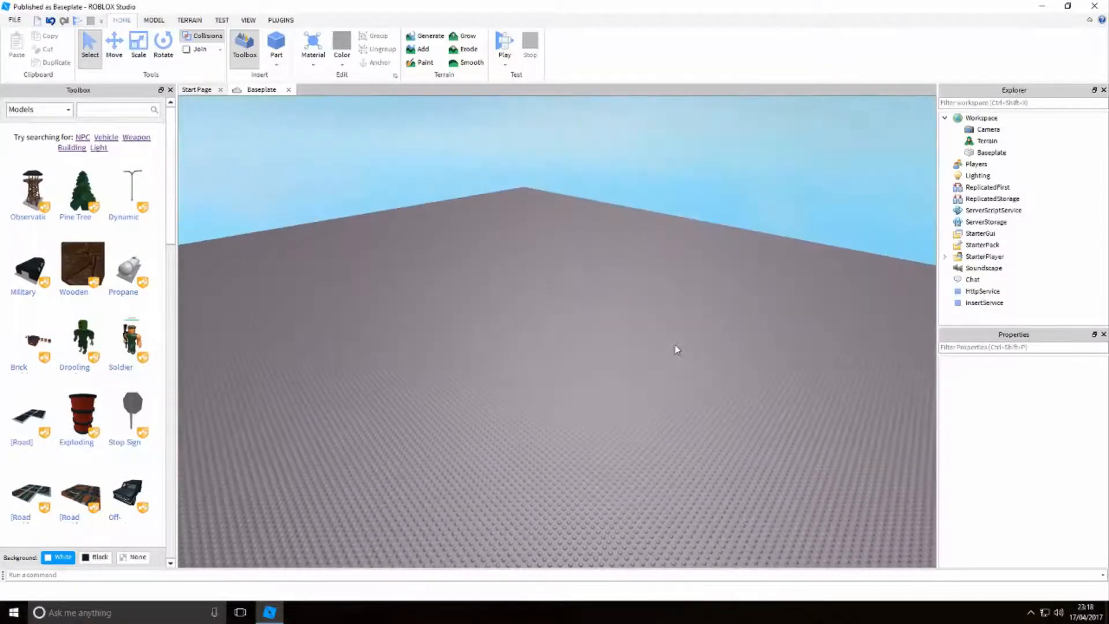
right_drag(675, 346, 671, 344)
scroll(672, 341, up, 8)
scroll(671, 341, down, 5)
right_drag(541, 341, 535, 338)
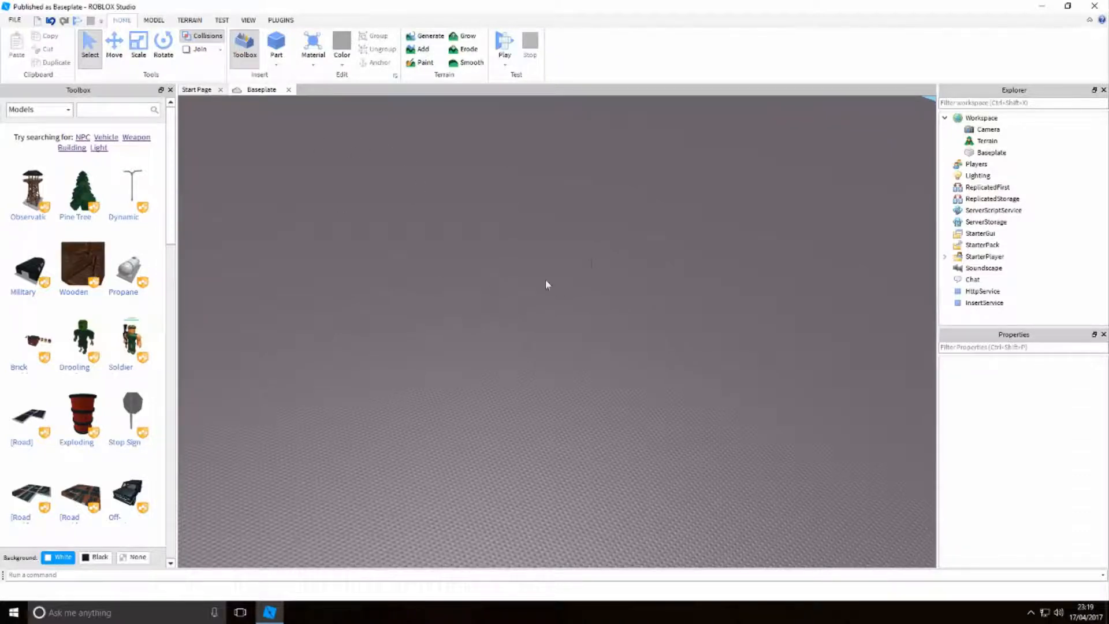
right_drag(545, 279, 546, 280)
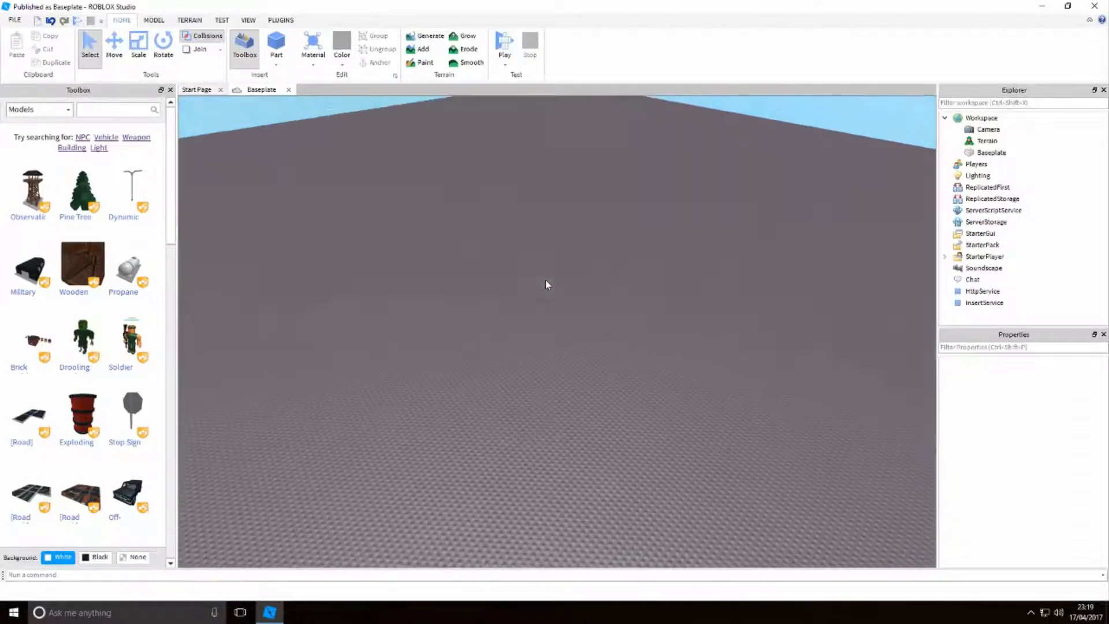
scroll(546, 279, up, 12)
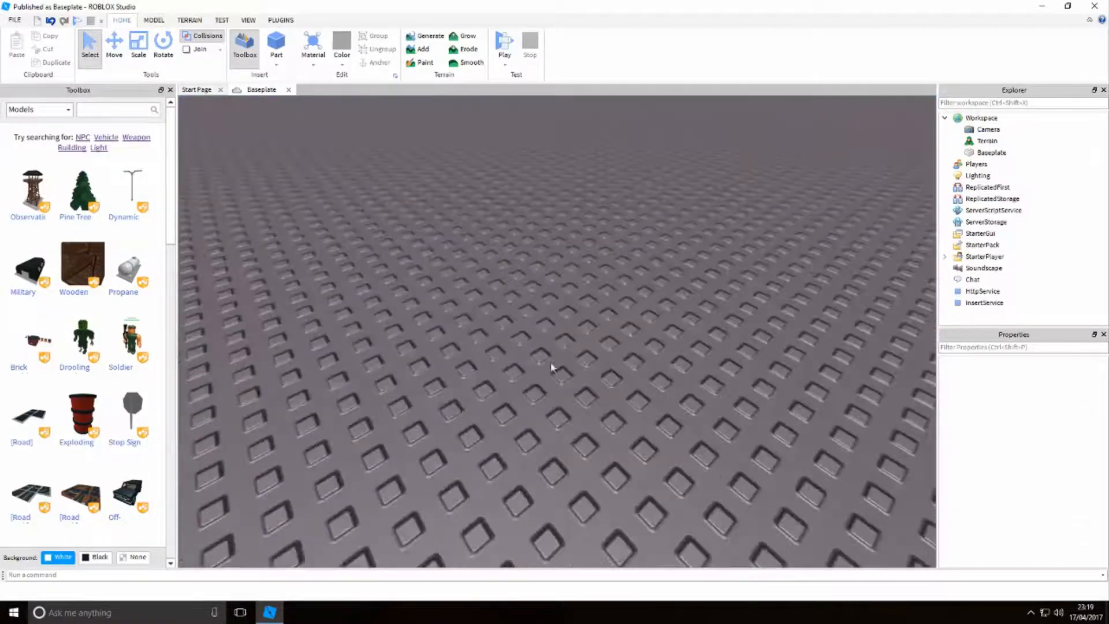
Look through the available part shapes, insert a Sphere part, and move it farther back on the baseplate
click(276, 63)
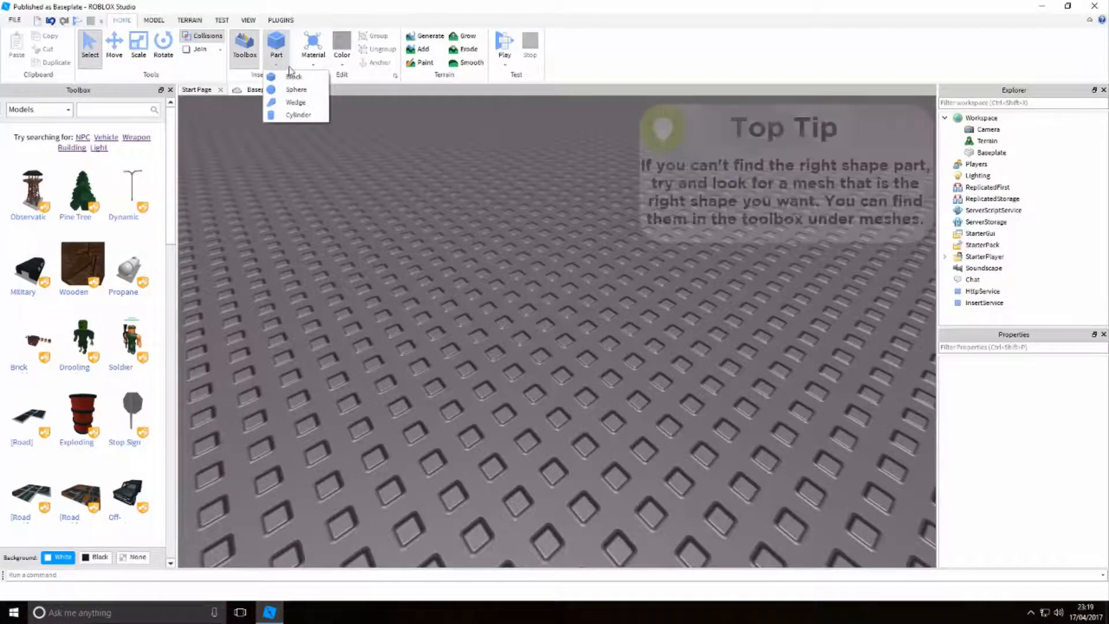
click(341, 110)
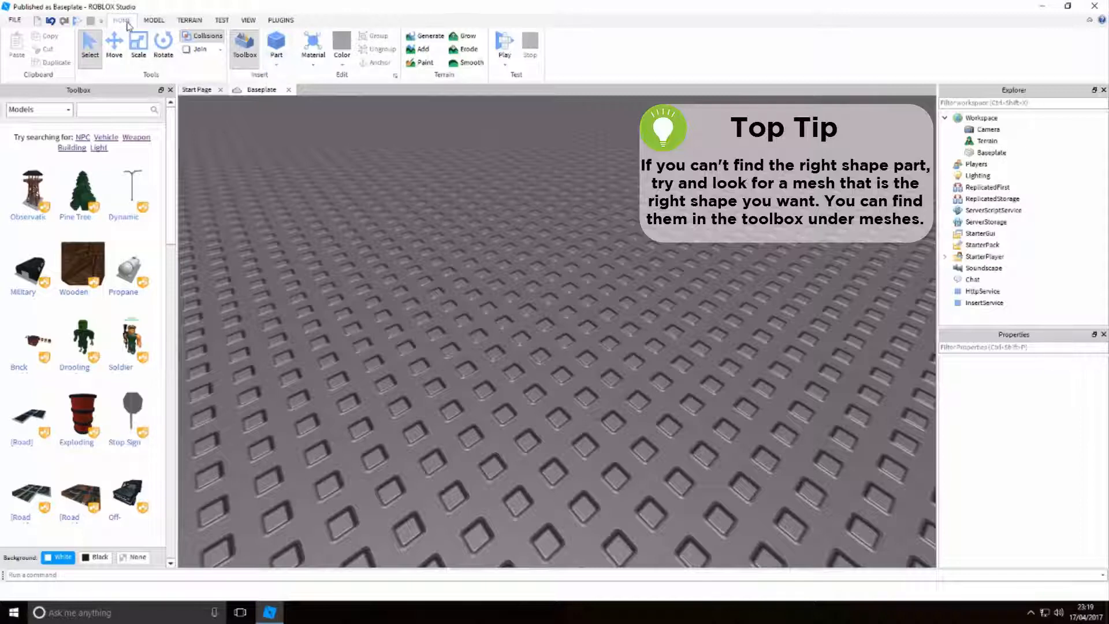
click(275, 66)
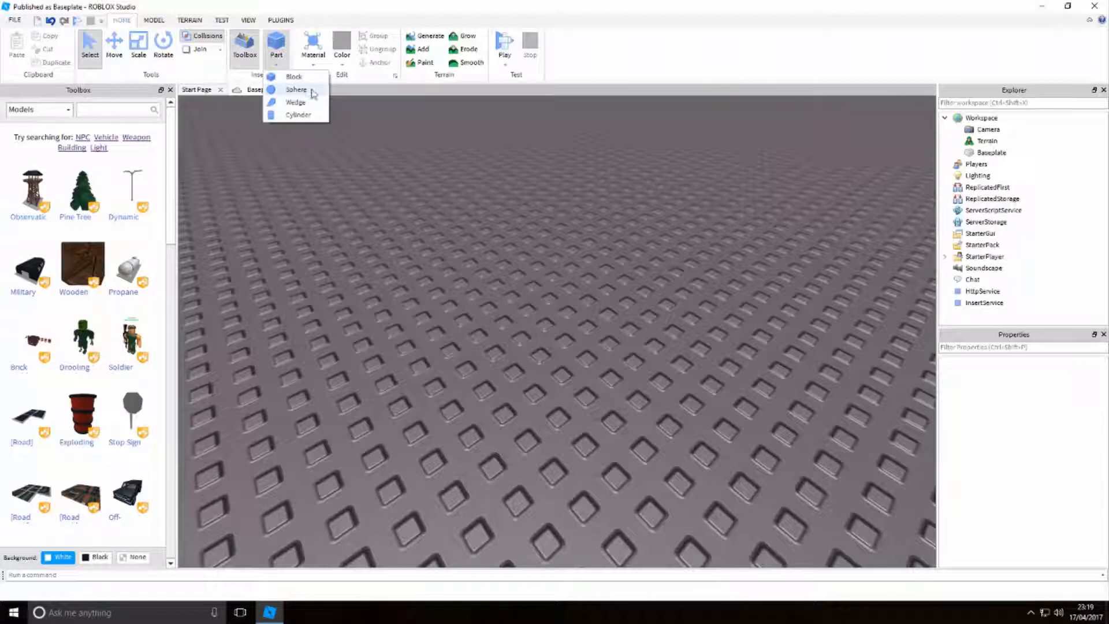
click(302, 94)
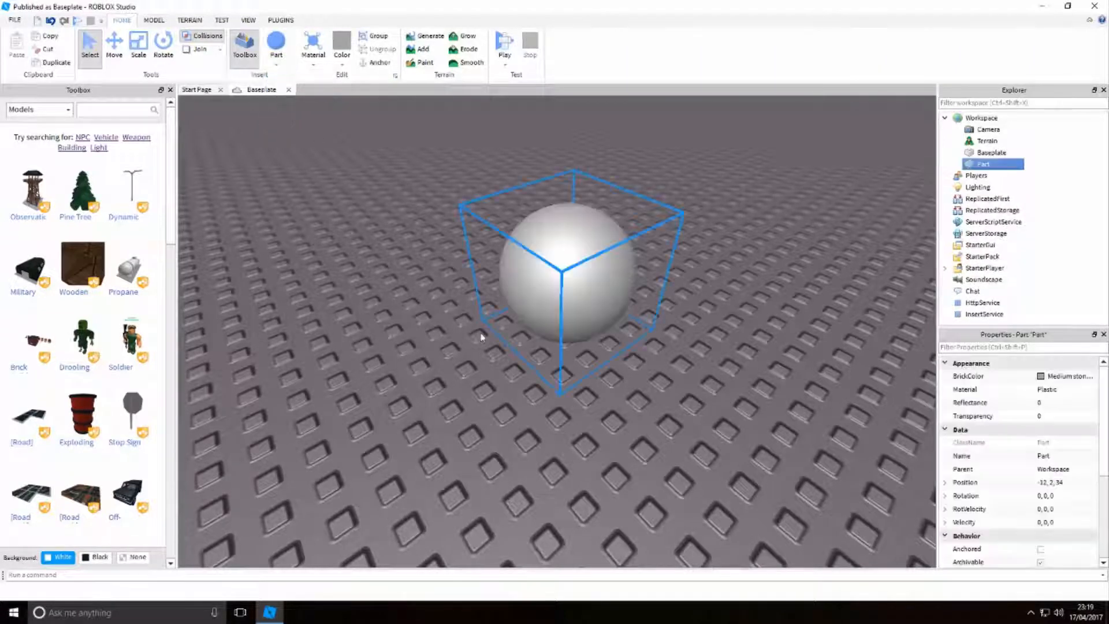
click(607, 409)
click(587, 280)
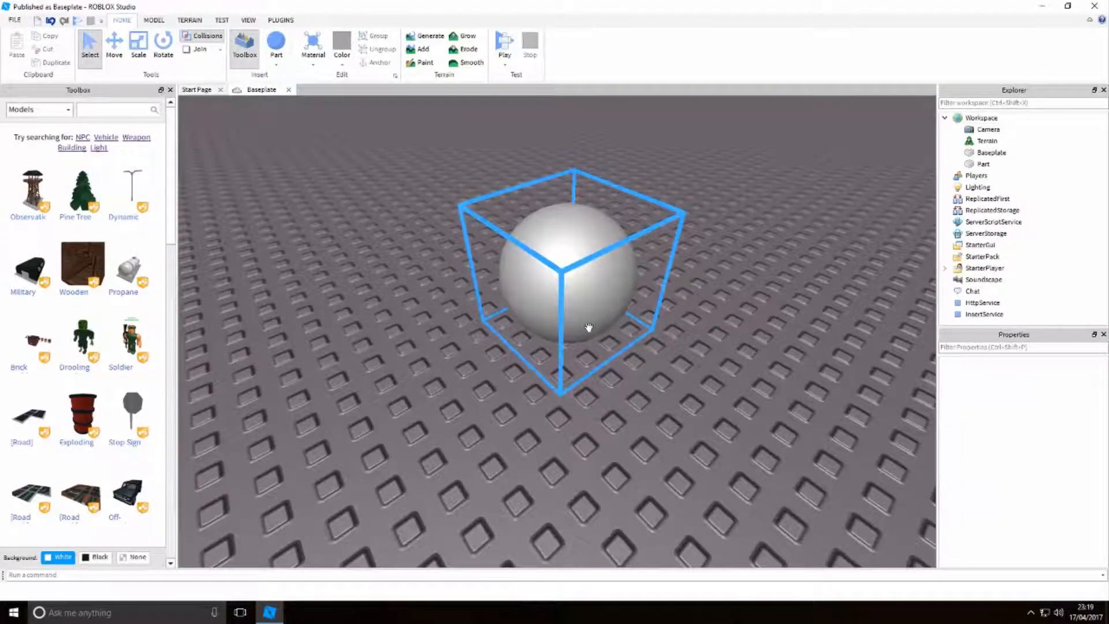
drag(587, 327, 458, 257)
click(350, 165)
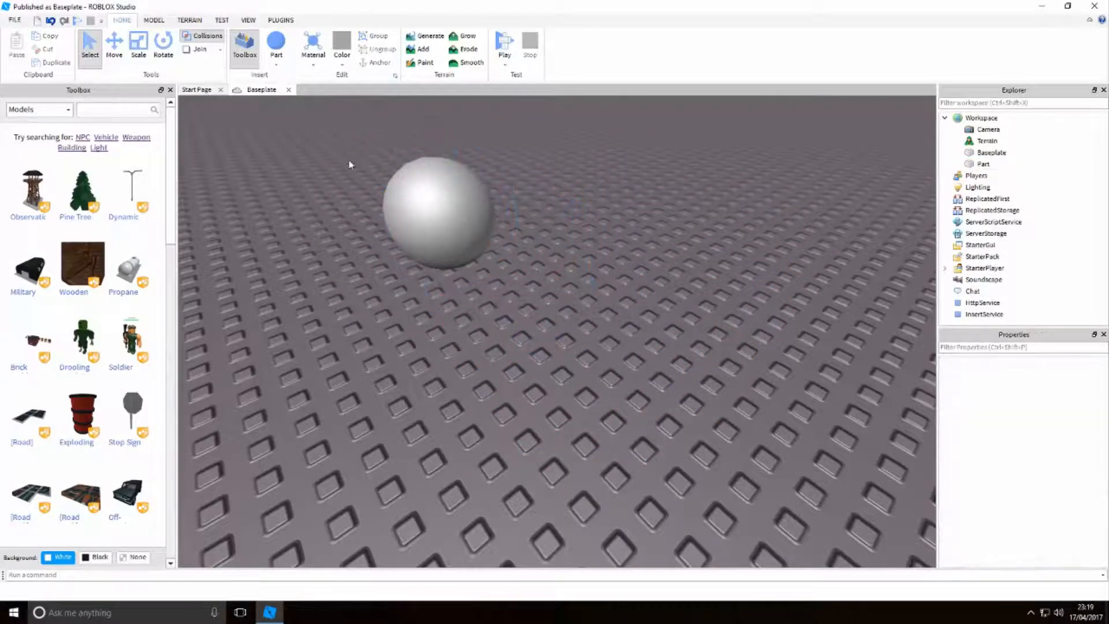
Insert a Wedge part and move it in front of the sphere to position -13, 0.5, 33
click(279, 72)
click(293, 104)
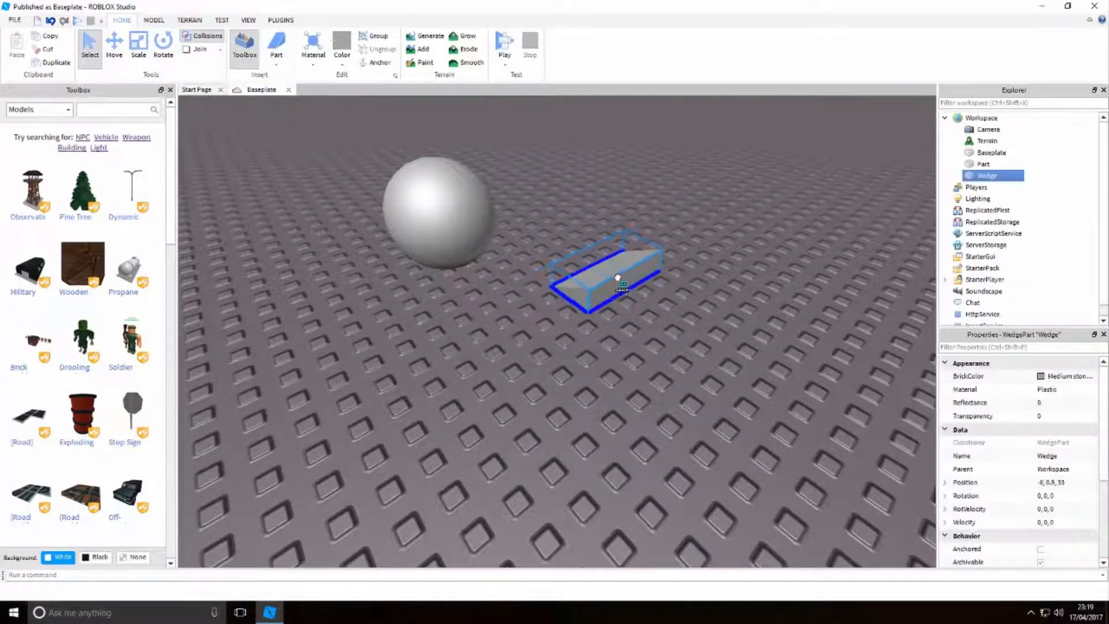
drag(617, 277, 527, 305)
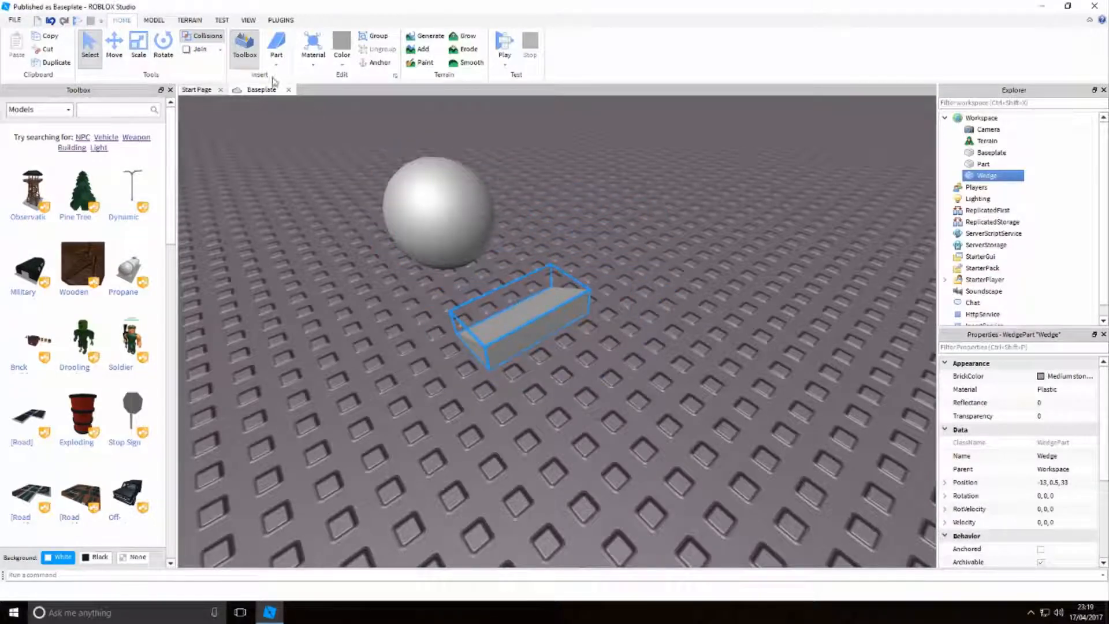
Insert a Cylinder part, place it on the baseplate in front of the wedge, and deselect it
click(276, 69)
click(298, 114)
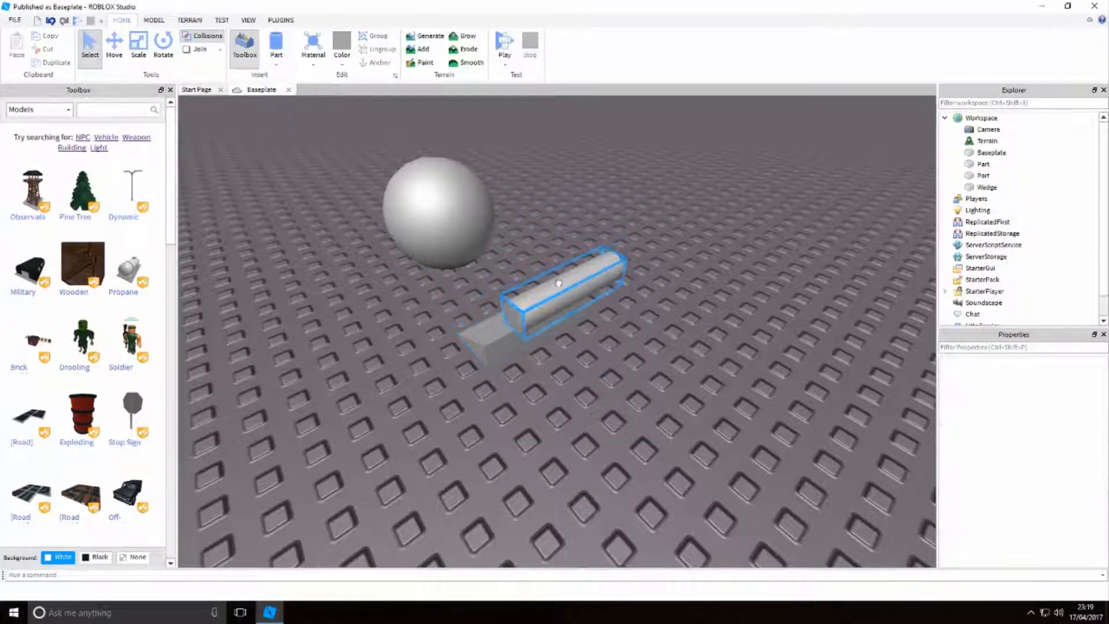
drag(532, 320, 606, 395)
click(745, 441)
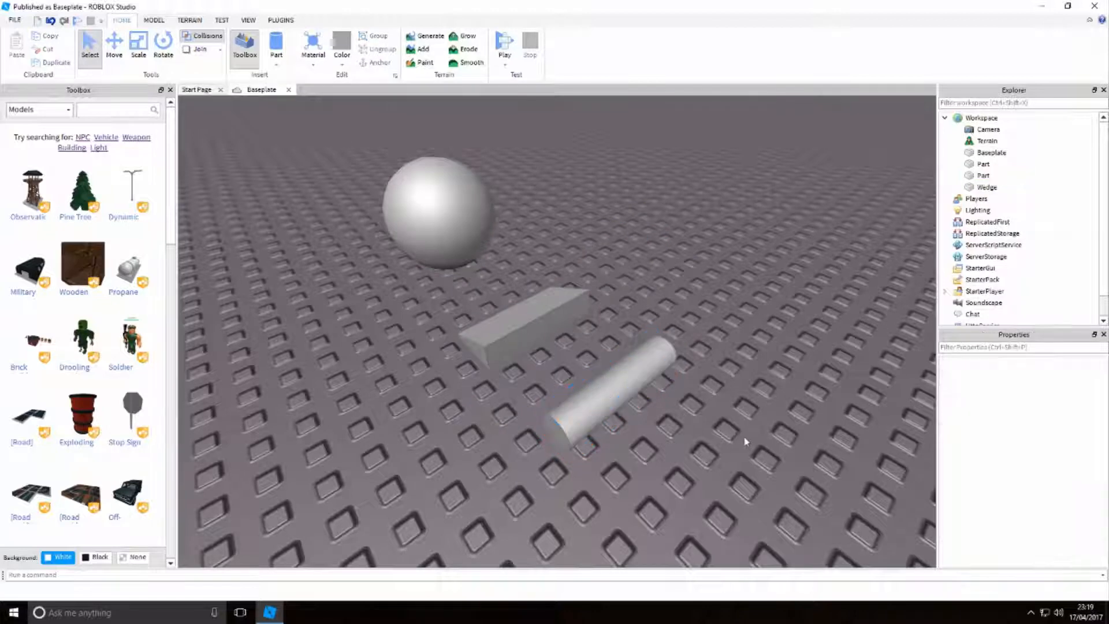
Rearrange the wedge, sphere and cylinder so they sit close together, with the wedge at -13, 0.5, 32
drag(512, 329, 493, 324)
drag(428, 247, 445, 264)
click(522, 335)
drag(587, 399, 515, 346)
click(684, 473)
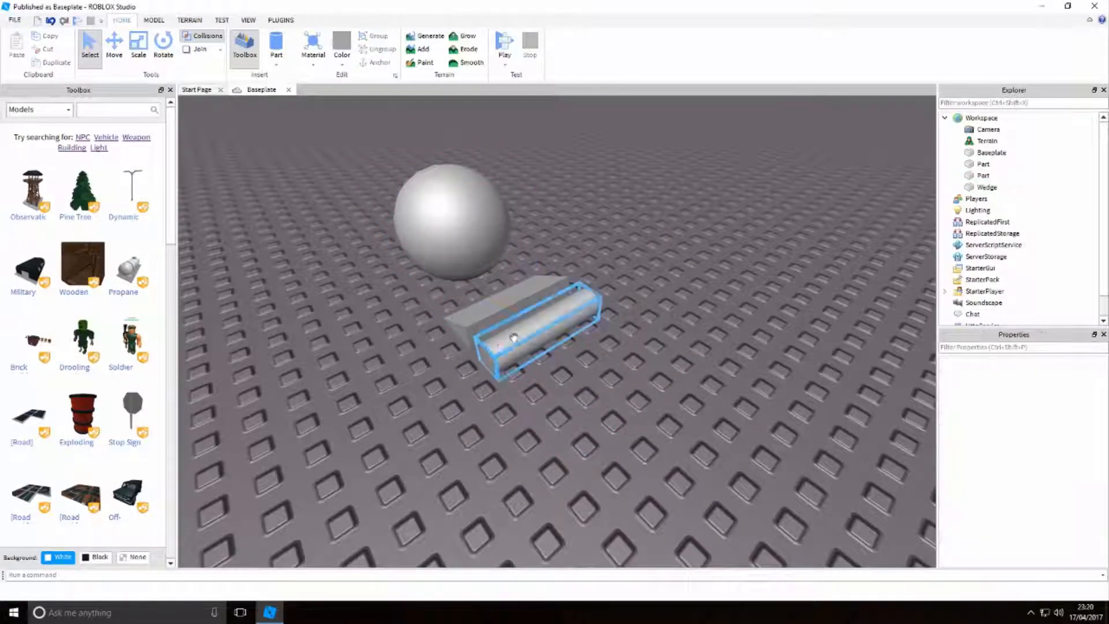
click(511, 345)
click(607, 396)
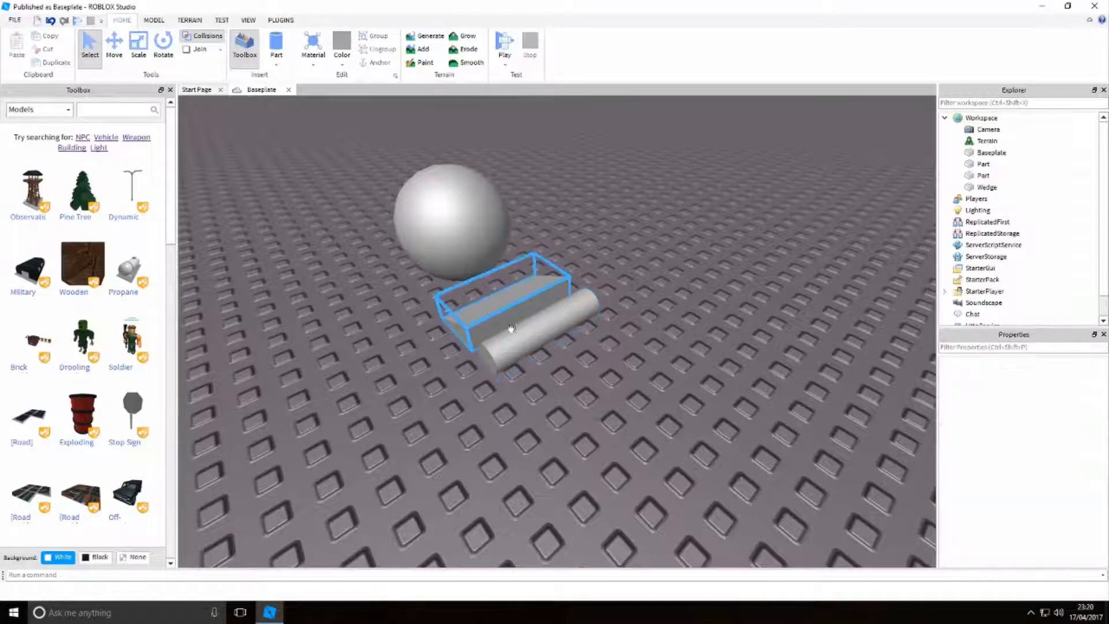
drag(513, 328, 526, 361)
click(617, 452)
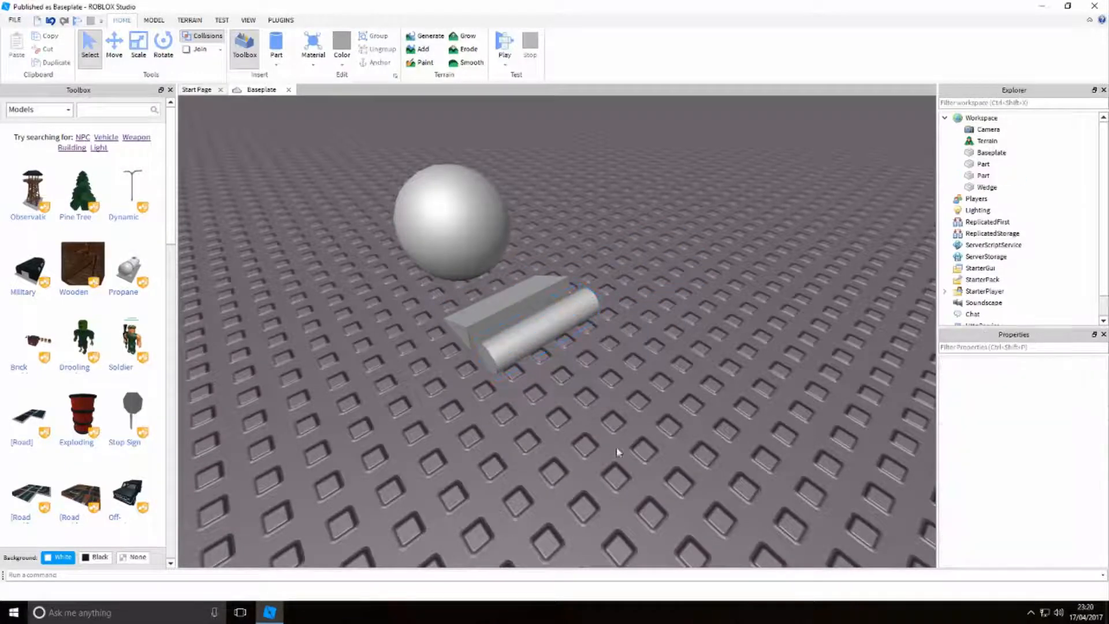
Spread the parts out by moving the cylinder to -13, 0.5, 36 and the sphere farther back from the wedge
right_drag(587, 411, 587, 411)
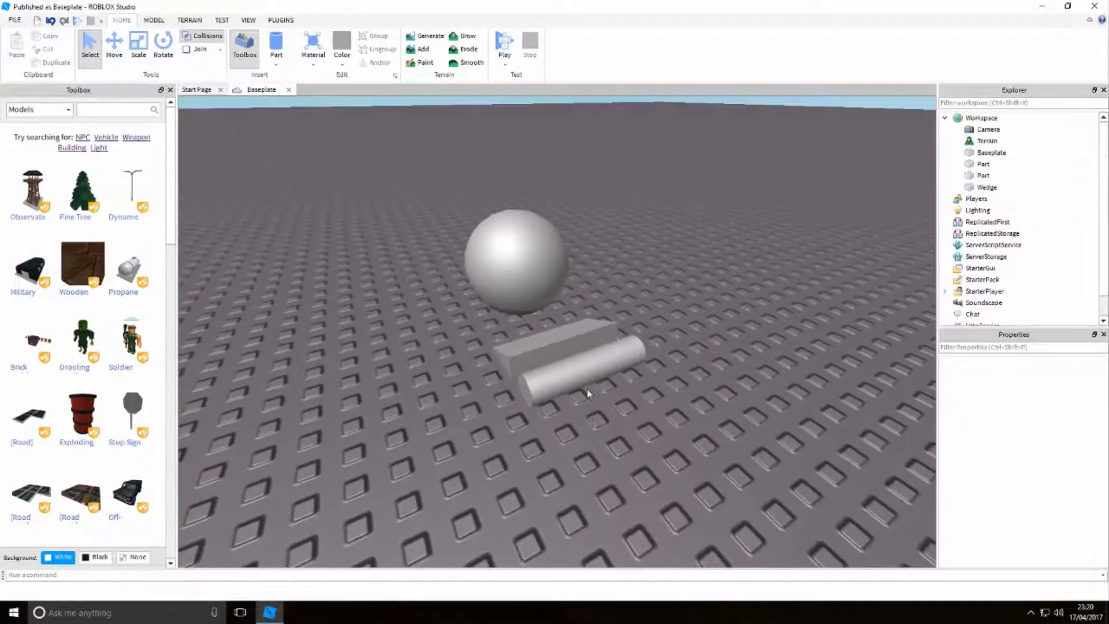
click(586, 379)
drag(588, 384, 663, 399)
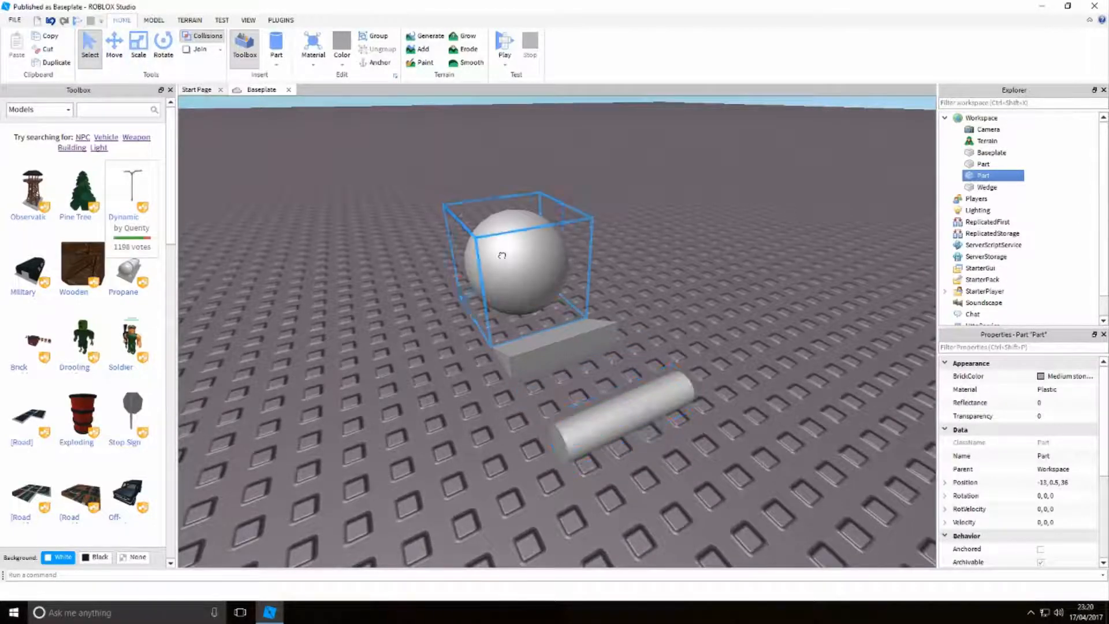
drag(502, 255, 479, 233)
click(624, 312)
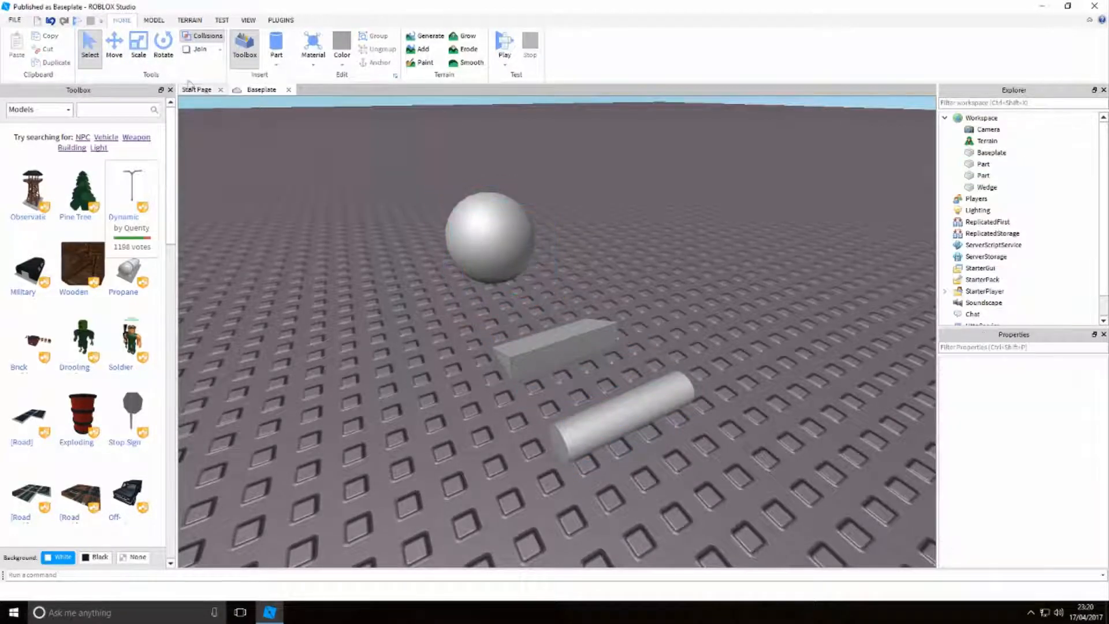
Use the Select tool to move the wedge slightly closer to the sphere, and deselect it
click(94, 53)
click(533, 350)
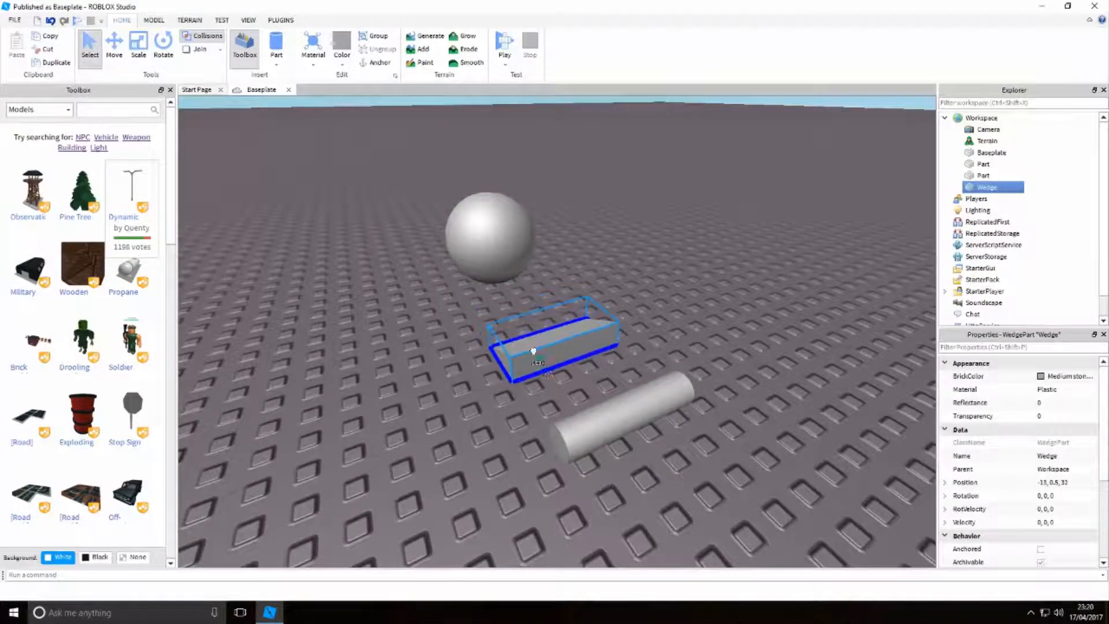
mouse_move(533, 350)
mouse_down()
mouse_move(524, 338)
mouse_move(575, 376)
mouse_move(535, 366)
mouse_move(538, 343)
mouse_up()
click(557, 364)
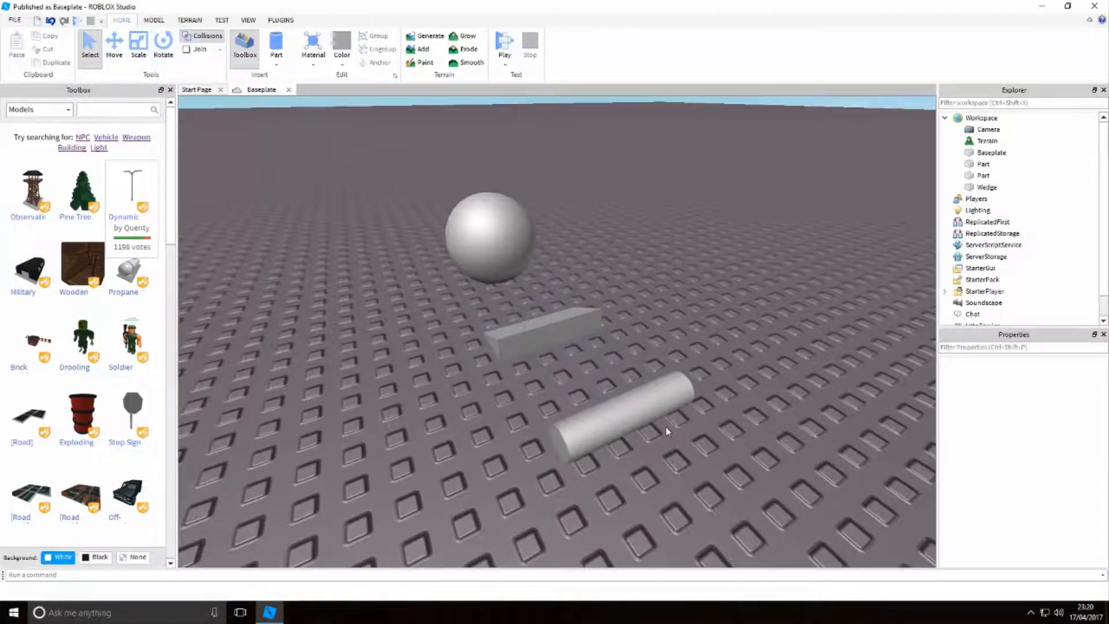
Try shifting the cylinder along its vertical and lengthwise axes with the Move tool
click(635, 421)
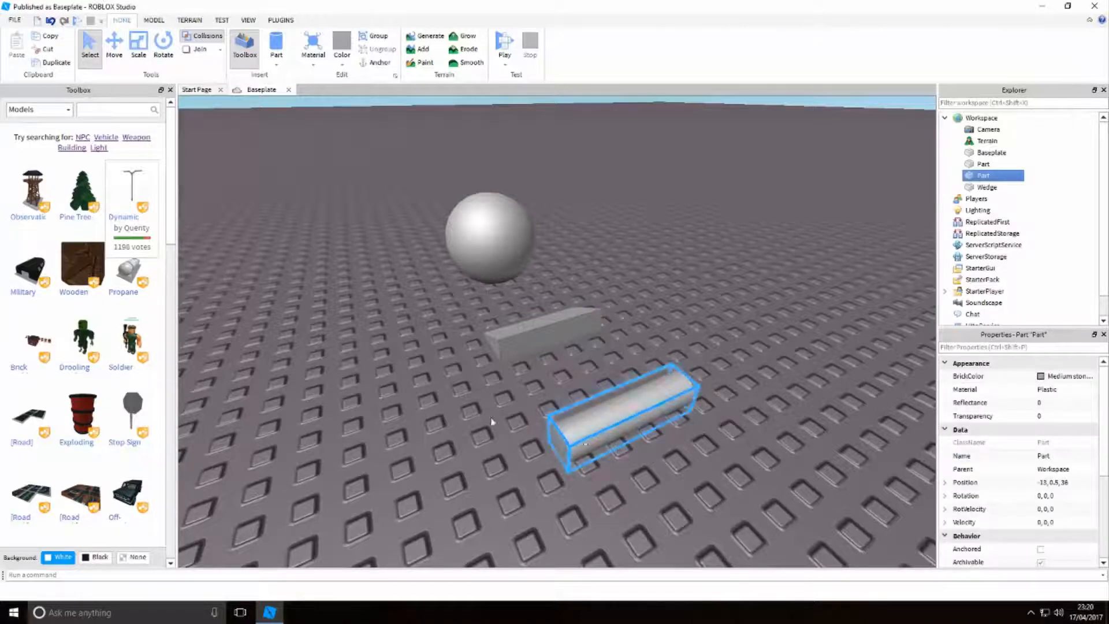
click(114, 45)
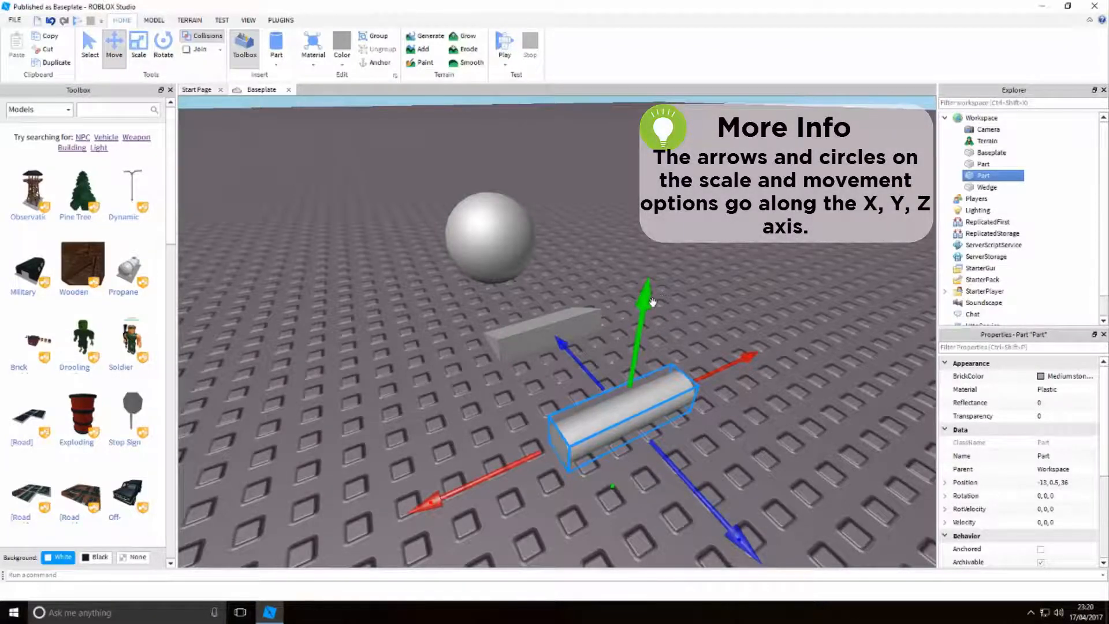
drag(648, 304, 686, 337)
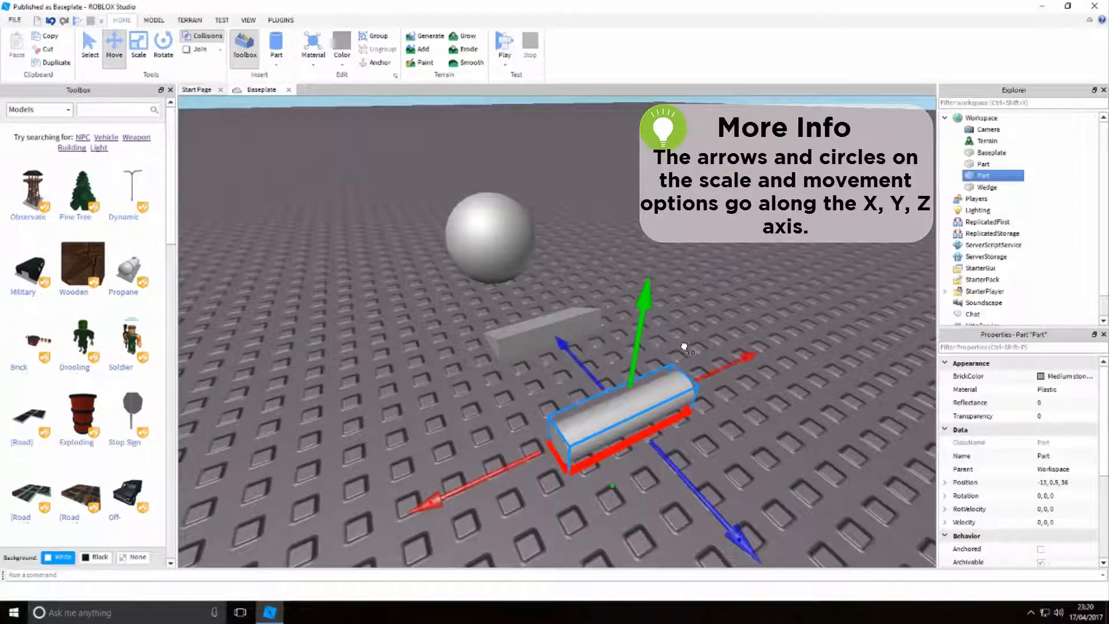
drag(684, 347, 688, 350)
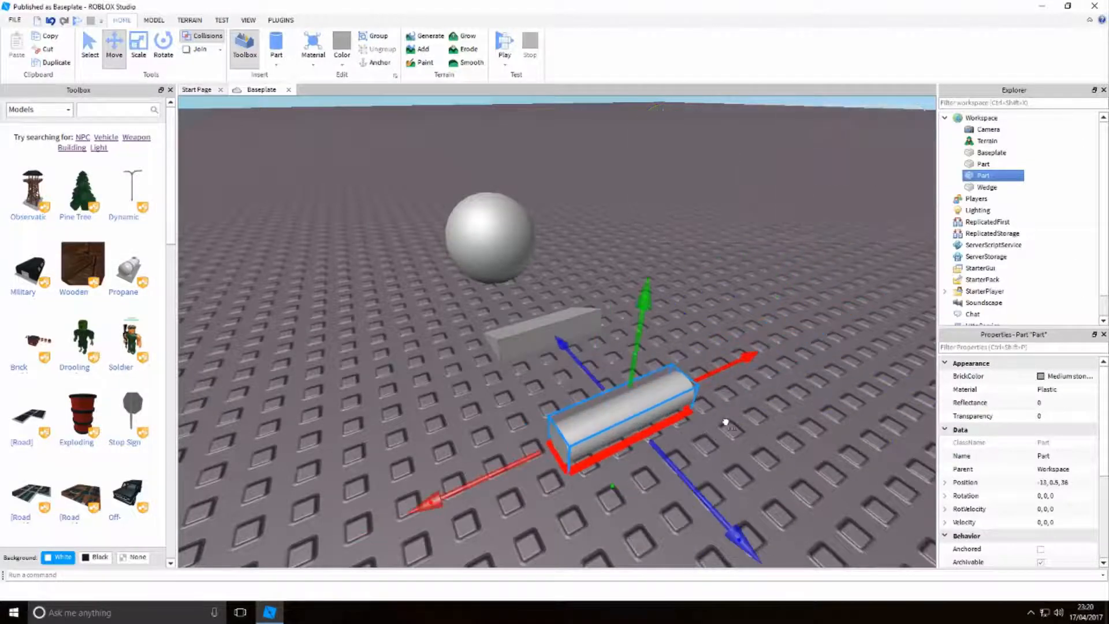
drag(527, 460, 552, 494)
Move the cylinder one stud closer to the wedge, to -13, 0.5, 35, with the Select tool, and reselect it with the Move tool
click(87, 51)
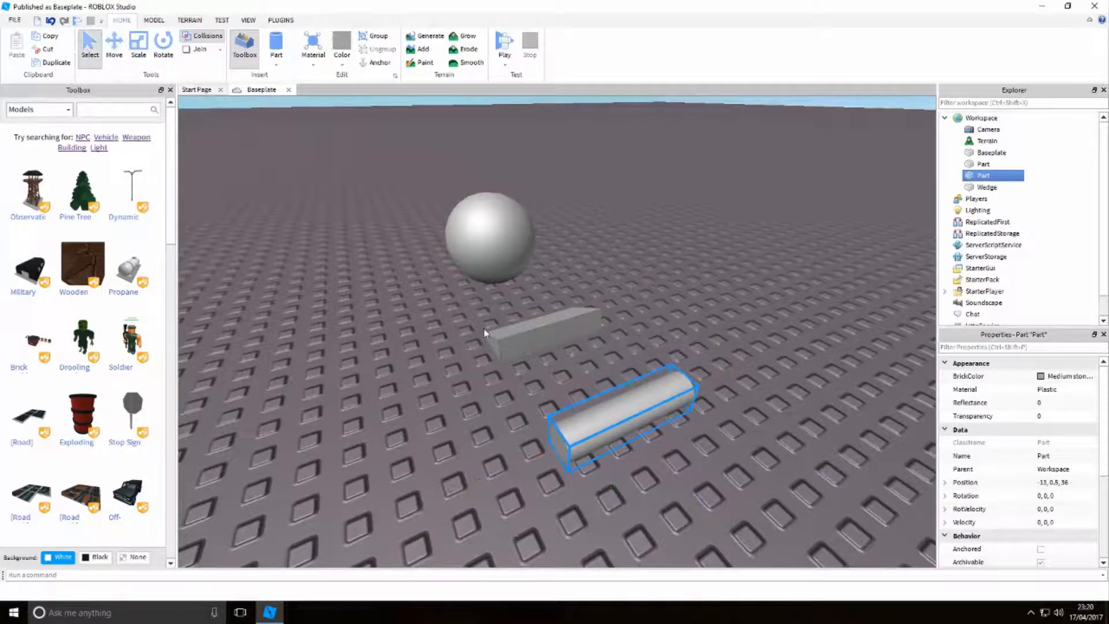
drag(598, 411, 579, 380)
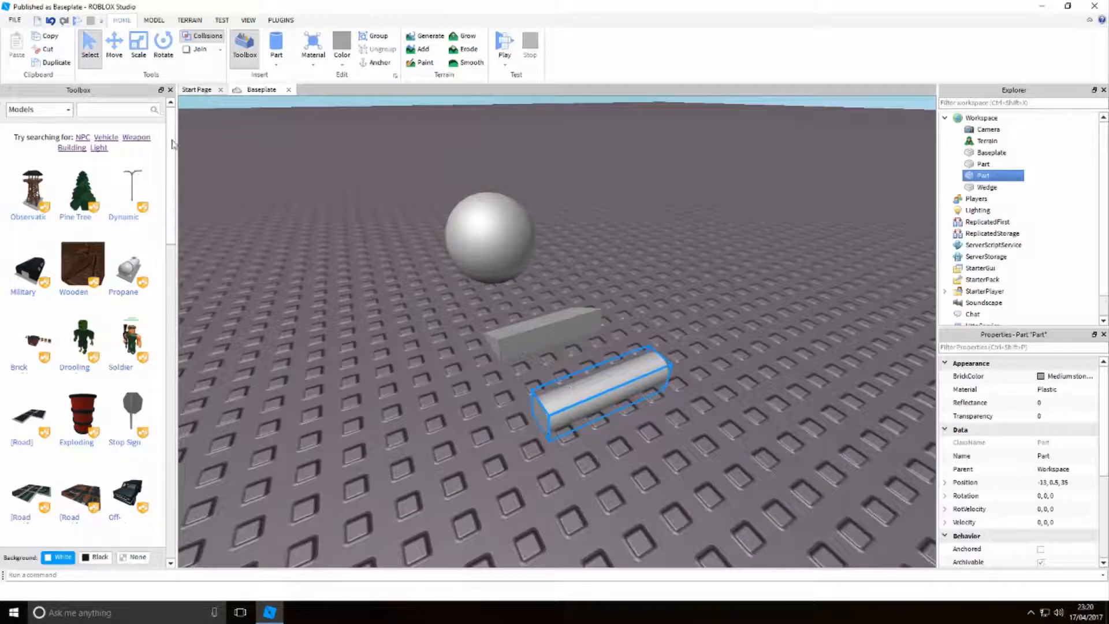
click(114, 47)
mouse_move(614, 317)
mouse_down()
mouse_move(615, 291)
mouse_move(618, 318)
mouse_up()
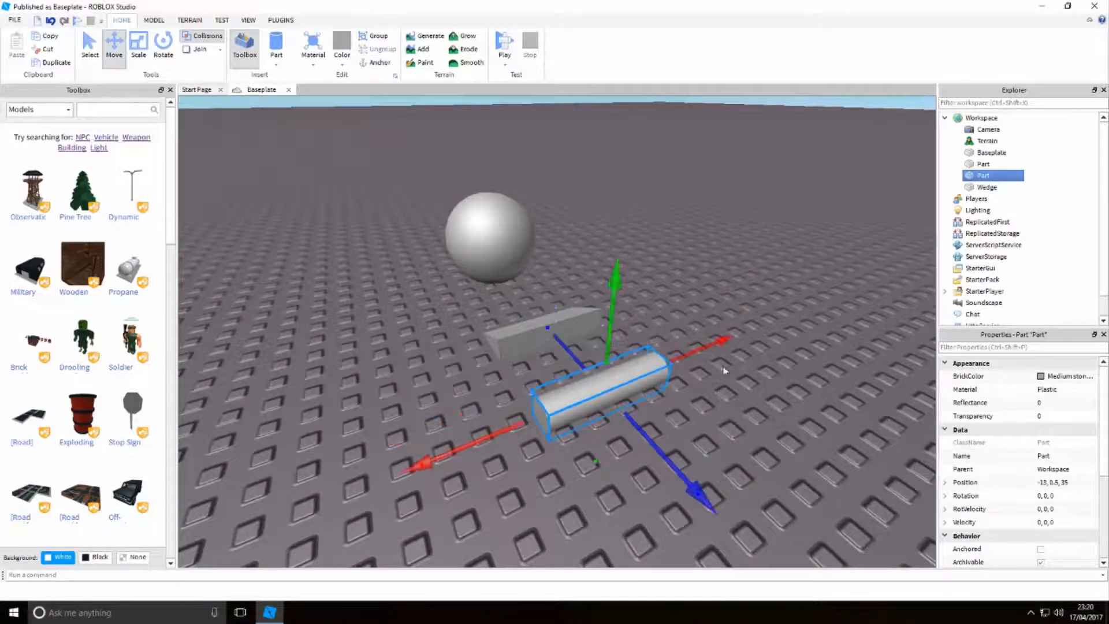
click(735, 427)
click(613, 394)
click(694, 407)
click(633, 384)
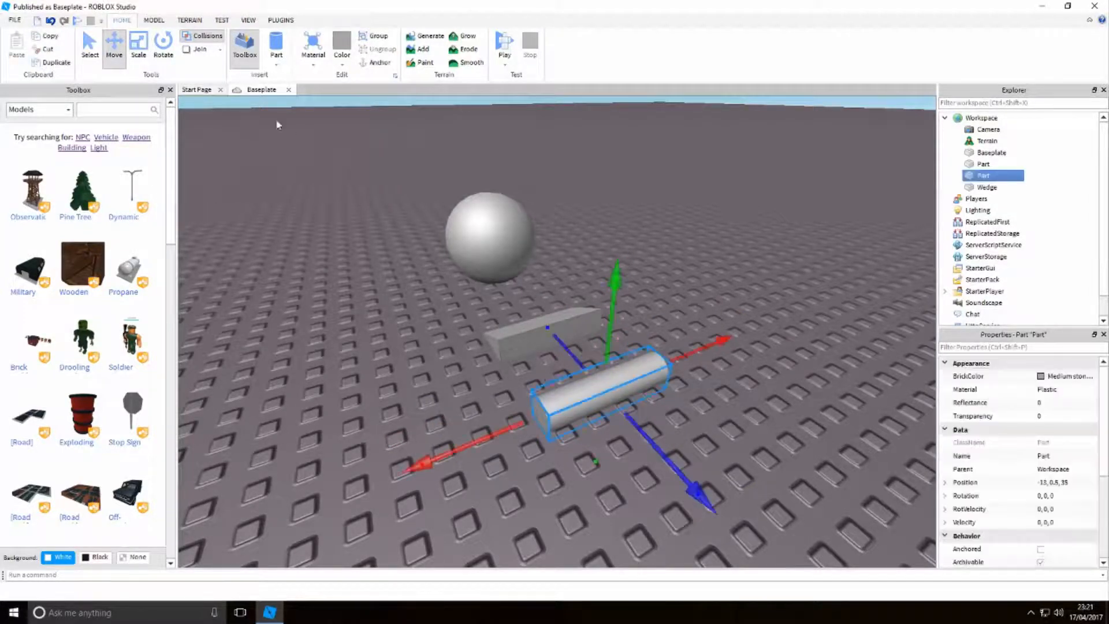
Try resizing the cylinder along its length, height and width with the Scale tool
click(139, 55)
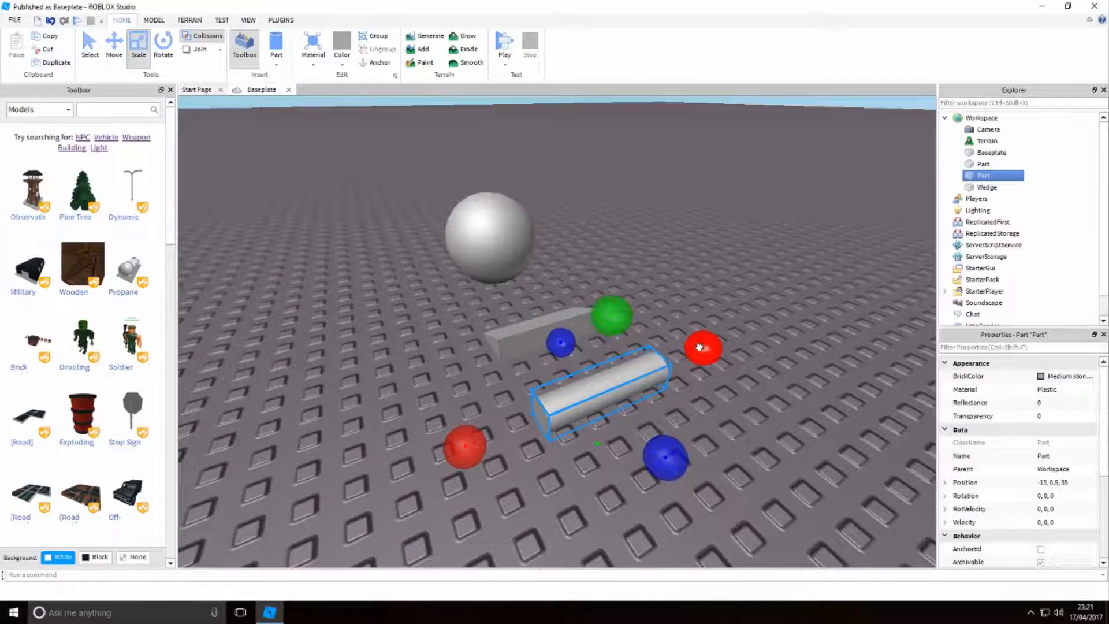
mouse_move(703, 348)
mouse_down()
mouse_move(929, 240)
mouse_move(703, 347)
mouse_up()
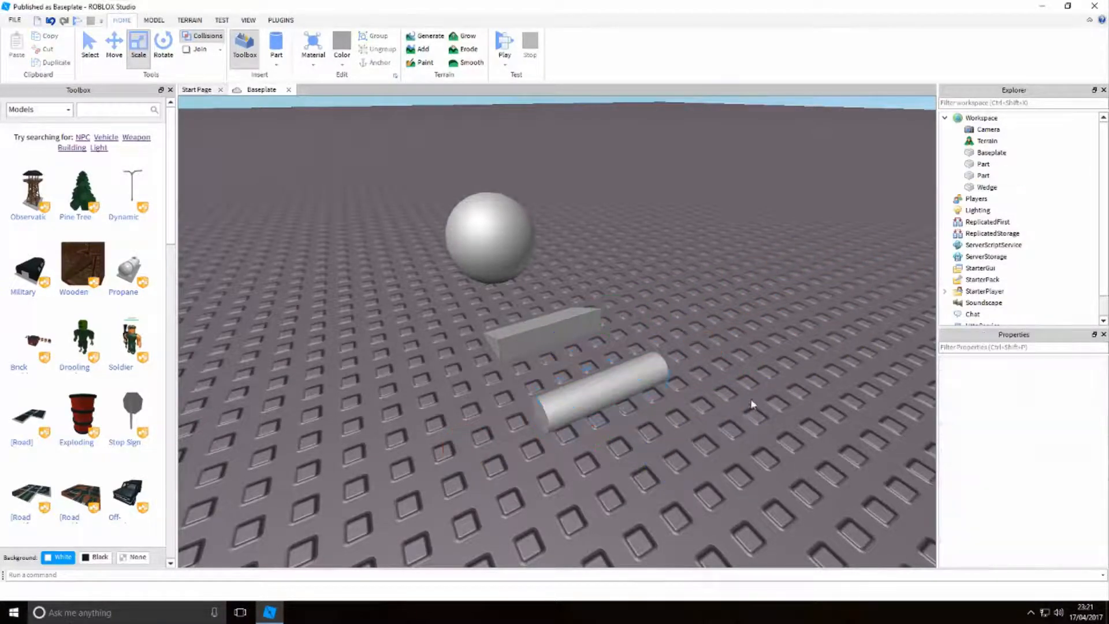
drag(634, 328, 592, 207)
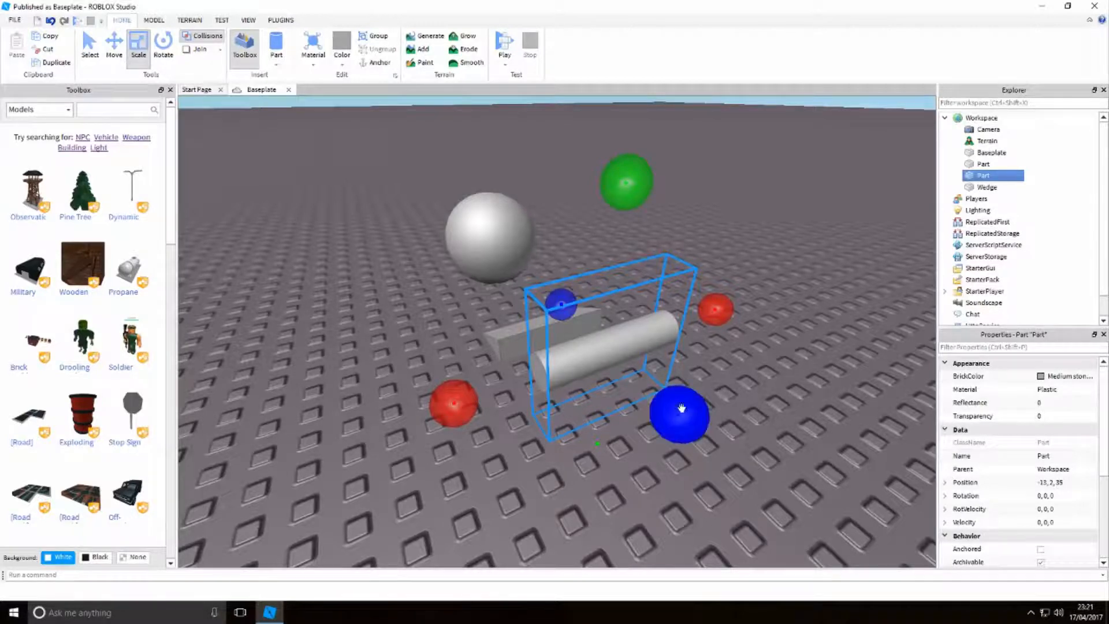
mouse_move(677, 417)
mouse_down()
mouse_move(804, 545)
mouse_move(676, 413)
mouse_up()
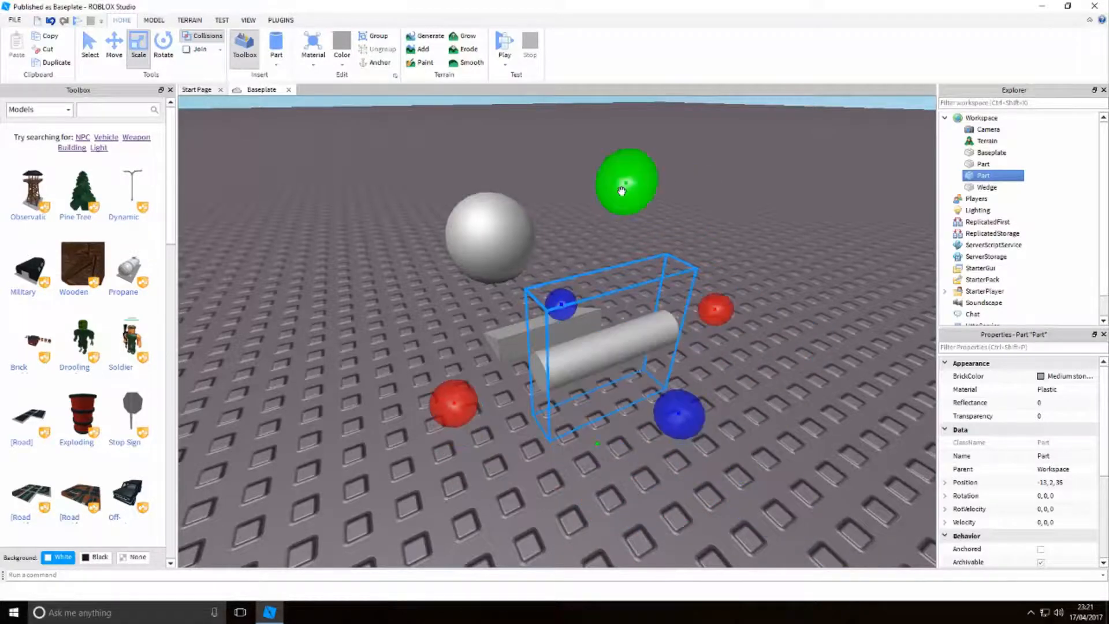
Try changing the wedge's height with the Scale tool, and deselect it
click(520, 344)
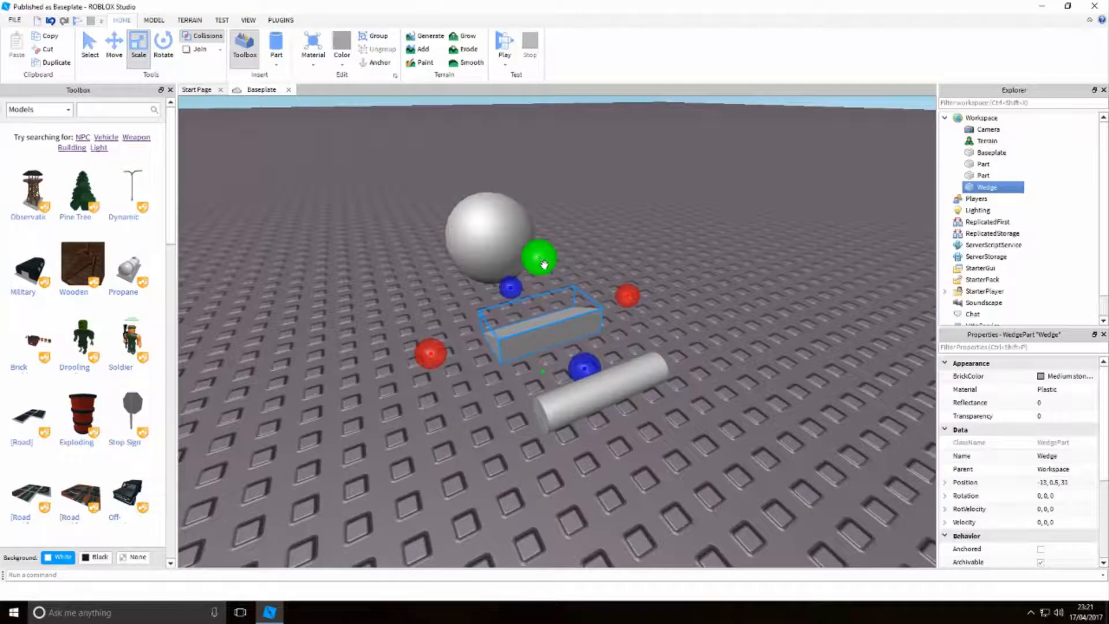
drag(543, 264, 508, 271)
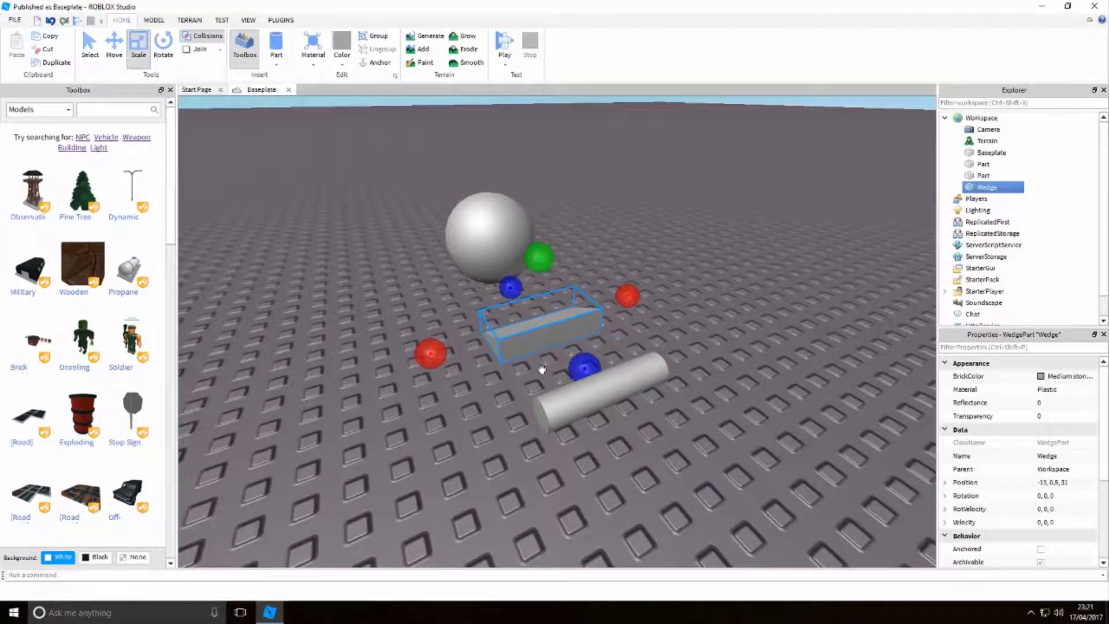
click(731, 390)
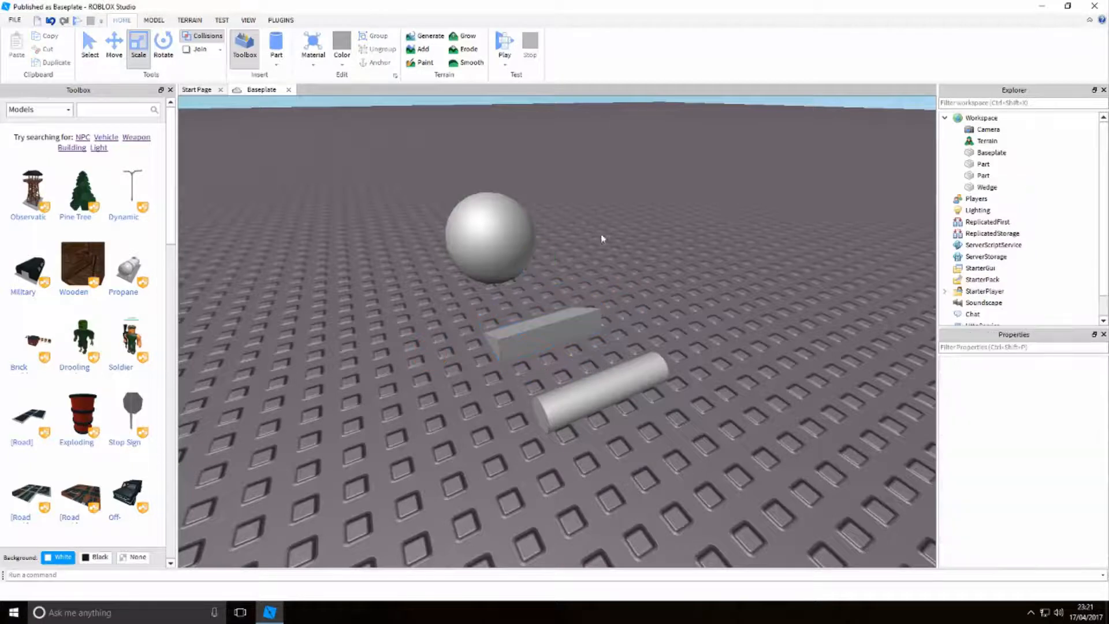
Raise the wedge to -13, 2.5, 31 with the Move tool and try stretching it down to the ground with the Scale tool
click(565, 334)
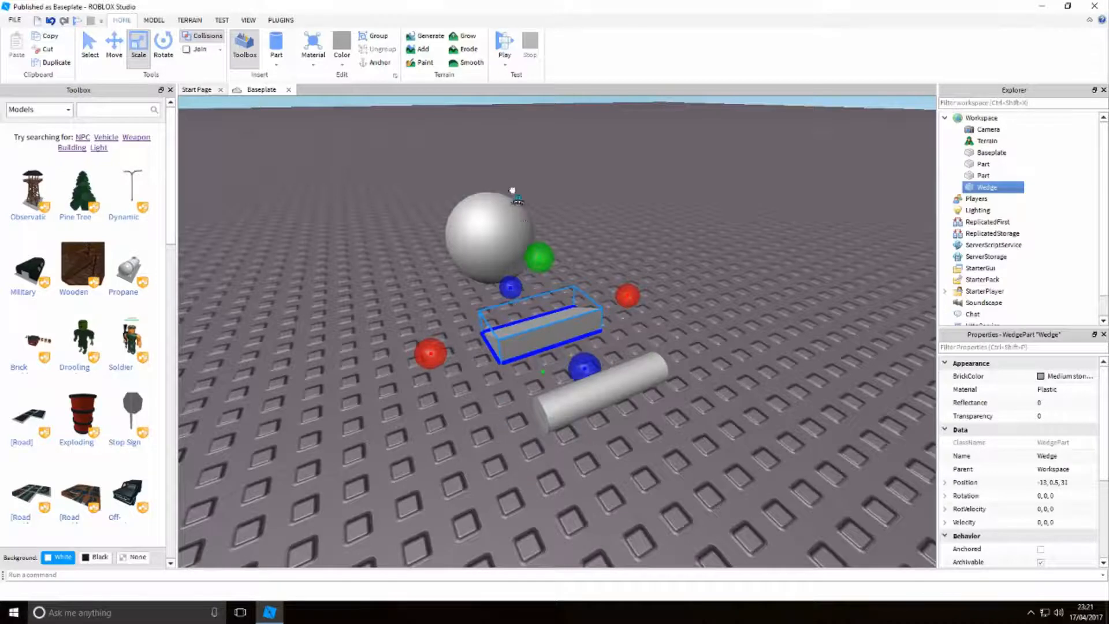
click(113, 45)
drag(539, 254, 536, 202)
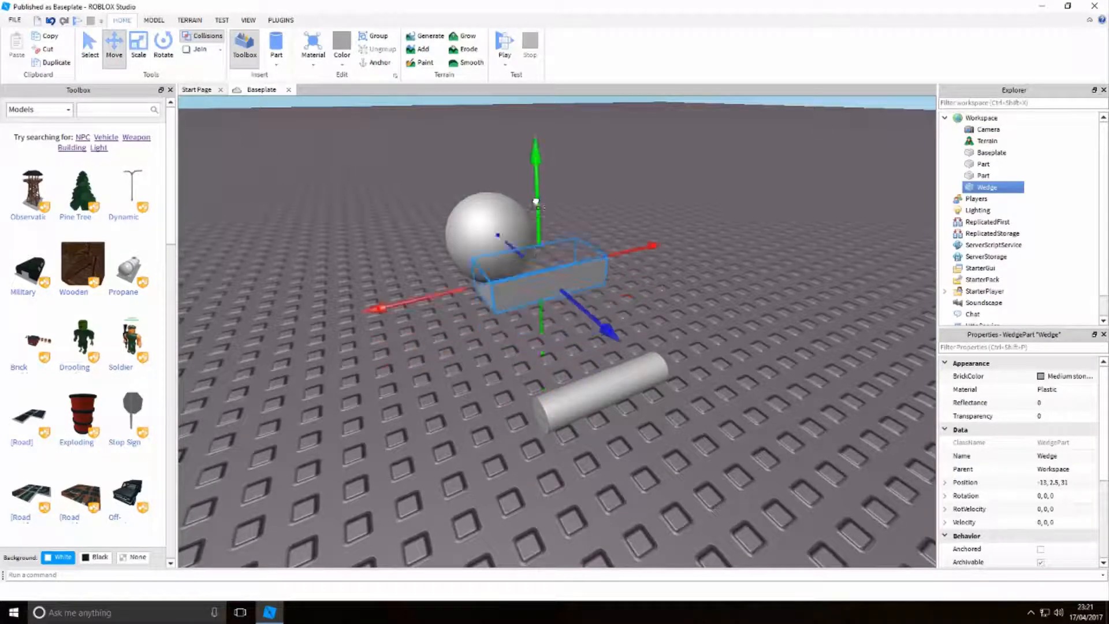
click(139, 45)
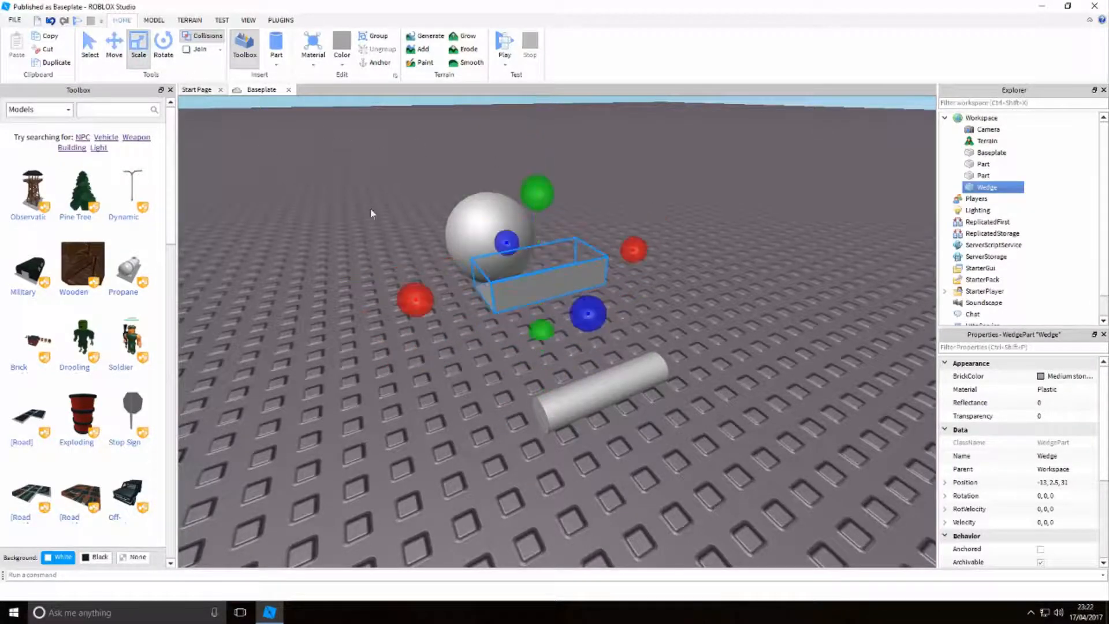
drag(541, 329, 544, 377)
drag(550, 522, 551, 520)
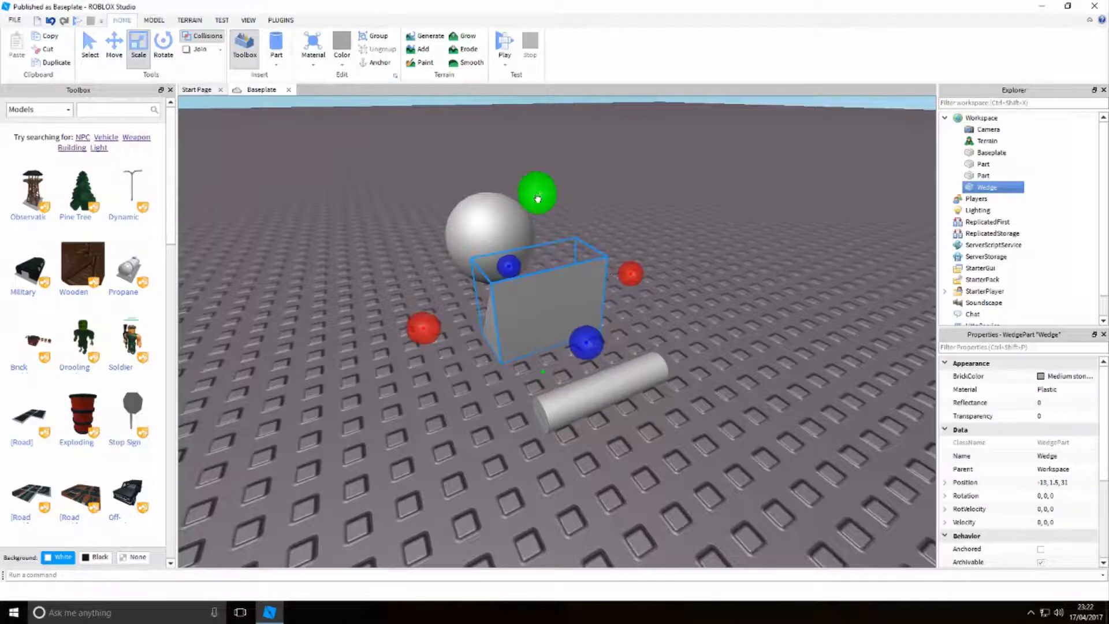
drag(583, 338, 585, 367)
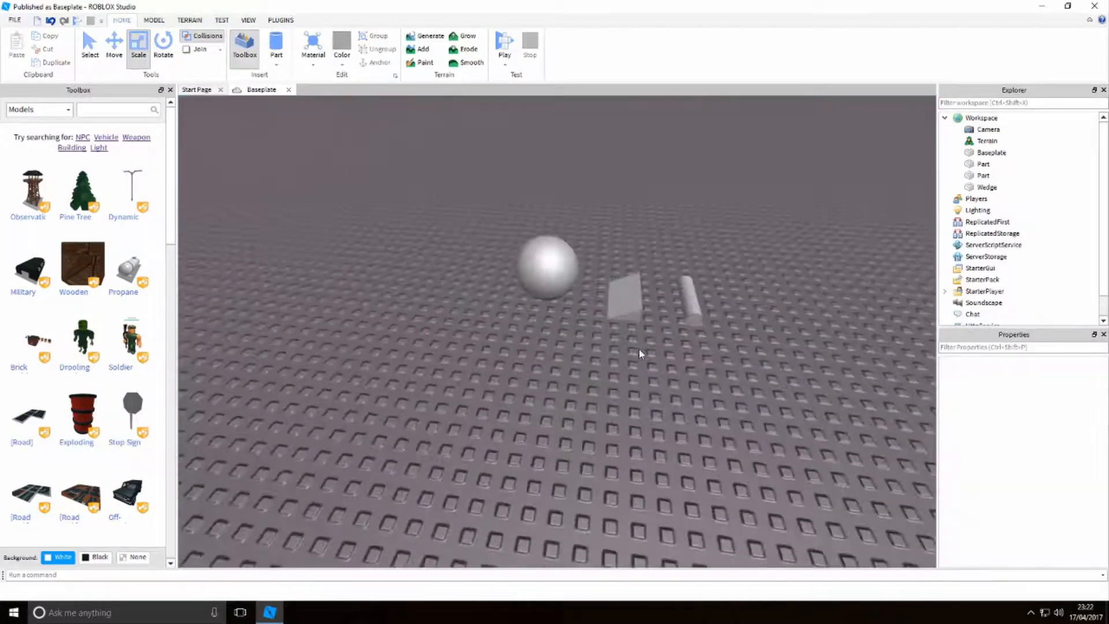
Try turning the wedge about its vertical axis with the Rotate tool
right_drag(639, 348, 656, 334)
click(494, 296)
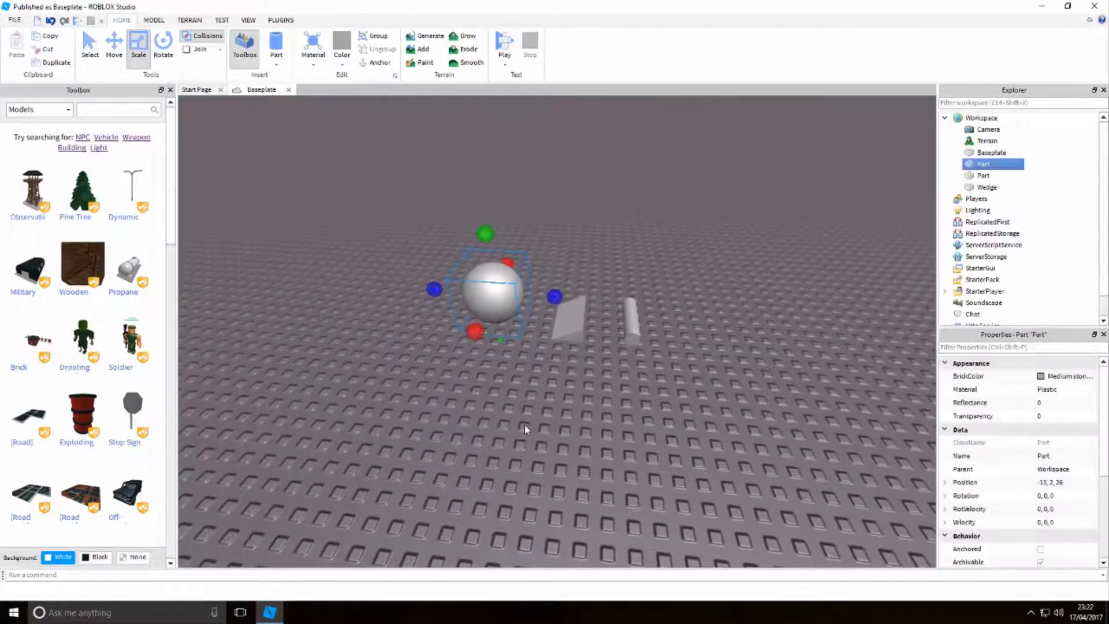
click(602, 429)
click(575, 320)
click(651, 476)
right_drag(651, 476, 646, 433)
click(584, 341)
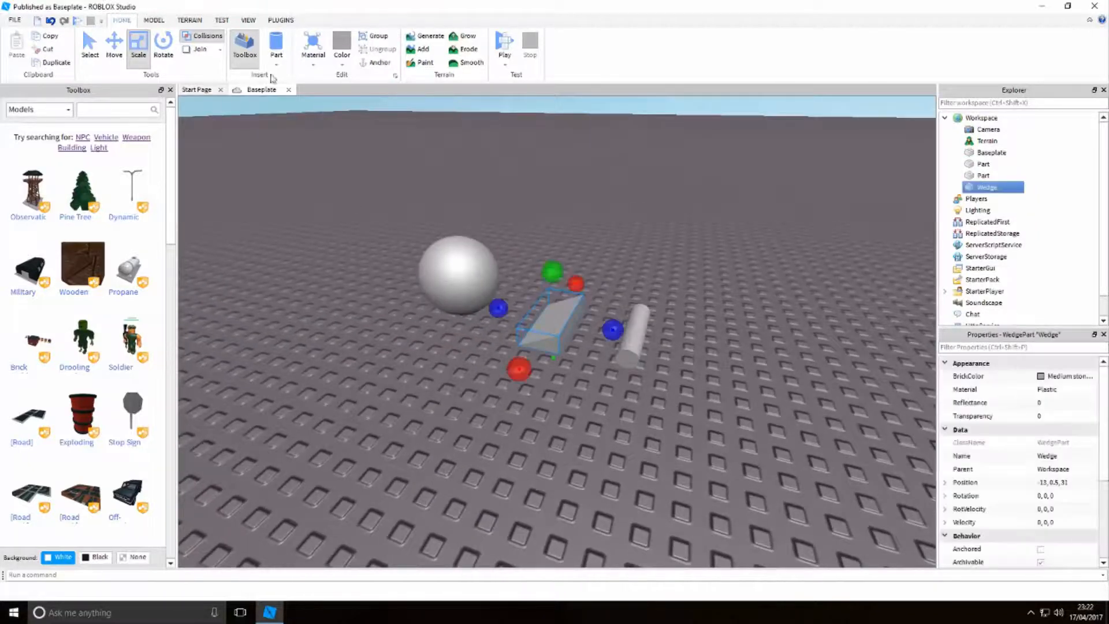
click(163, 47)
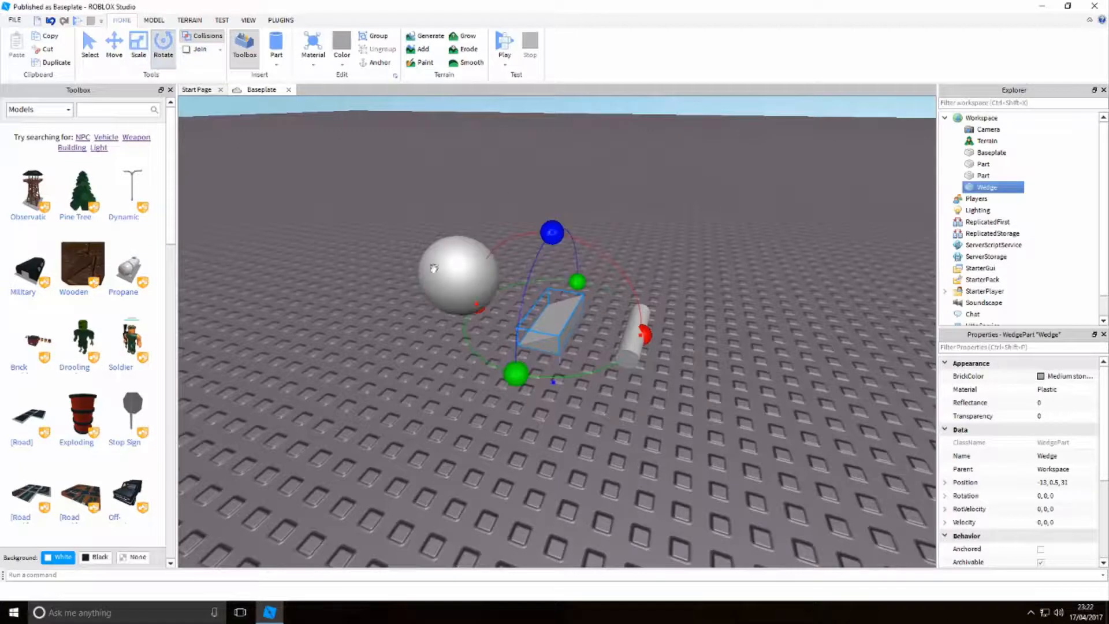
mouse_move(577, 283)
mouse_down()
mouse_move(502, 298)
mouse_move(469, 347)
mouse_move(478, 297)
mouse_move(477, 365)
mouse_move(526, 393)
mouse_move(598, 382)
mouse_move(572, 323)
mouse_move(523, 286)
mouse_move(484, 332)
mouse_move(642, 335)
mouse_move(569, 272)
mouse_up()
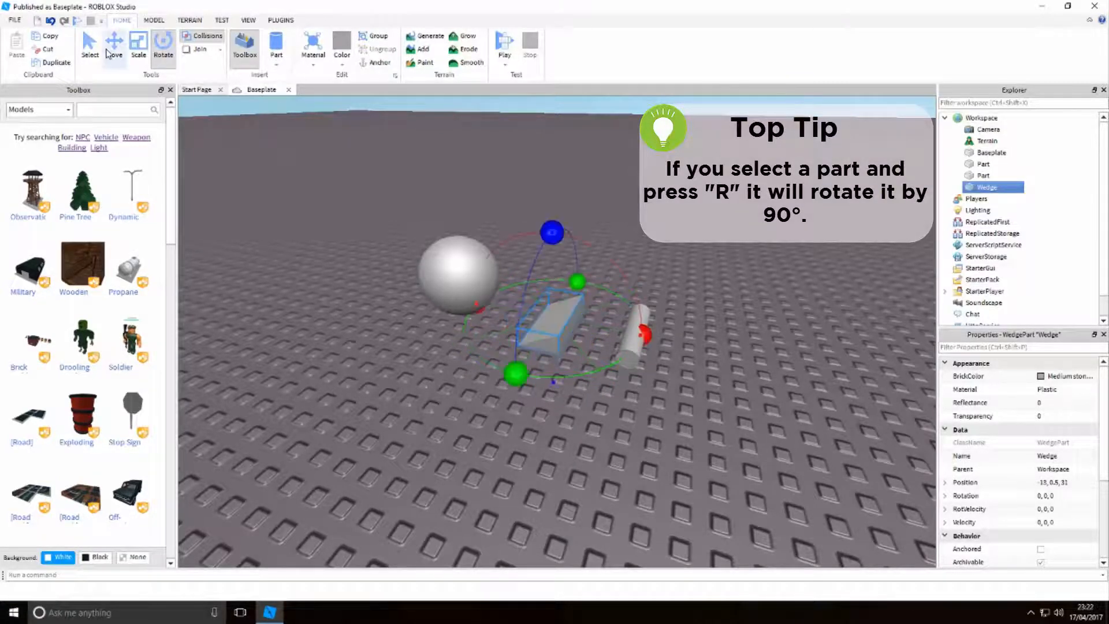
With the Select tool, turn the wedge repeatedly in 90° increments through two full turns
click(89, 46)
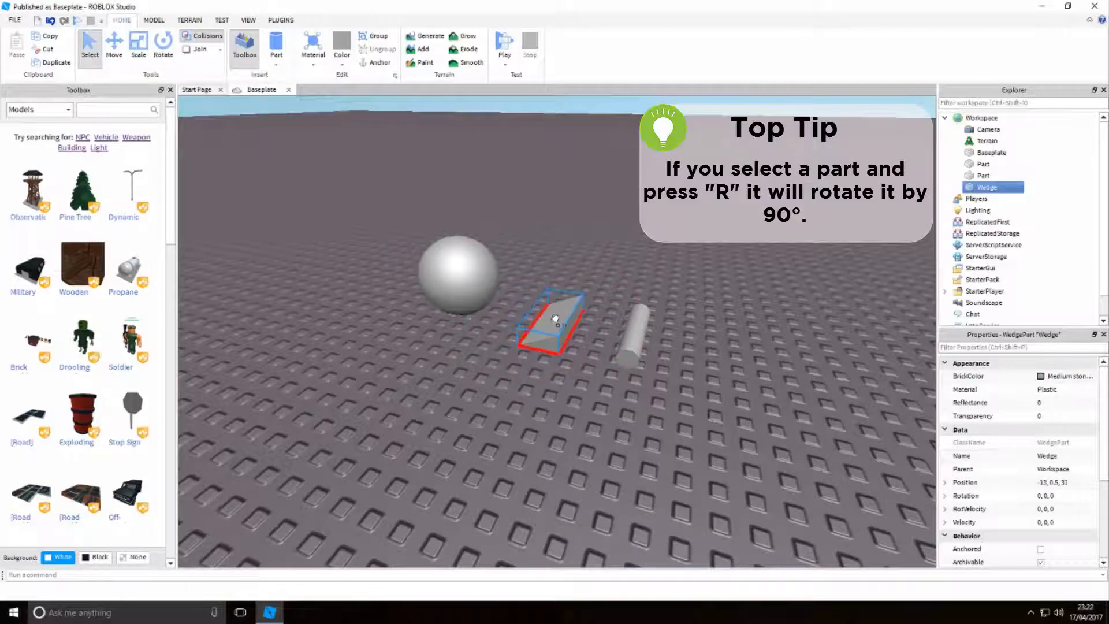
mouse_move(555, 319)
mouse_down()
mouse_move(566, 353)
mouse_move(497, 417)
mouse_move(419, 397)
mouse_move(517, 437)
mouse_move(460, 396)
mouse_move(559, 313)
mouse_up()
key(r)
key(r)
key(r)
key(r)
key(r)
key(r)
key(r)
key(r)
Turn the cylinder and the sphere in 90° increments, and deselect them
click(588, 473)
mouse_move(624, 362)
mouse_down()
mouse_move(409, 446)
mouse_move(416, 460)
mouse_move(451, 452)
mouse_move(554, 375)
mouse_move(627, 358)
mouse_up()
key(r)
key(r)
key(r)
drag(457, 277, 483, 306)
key(r)
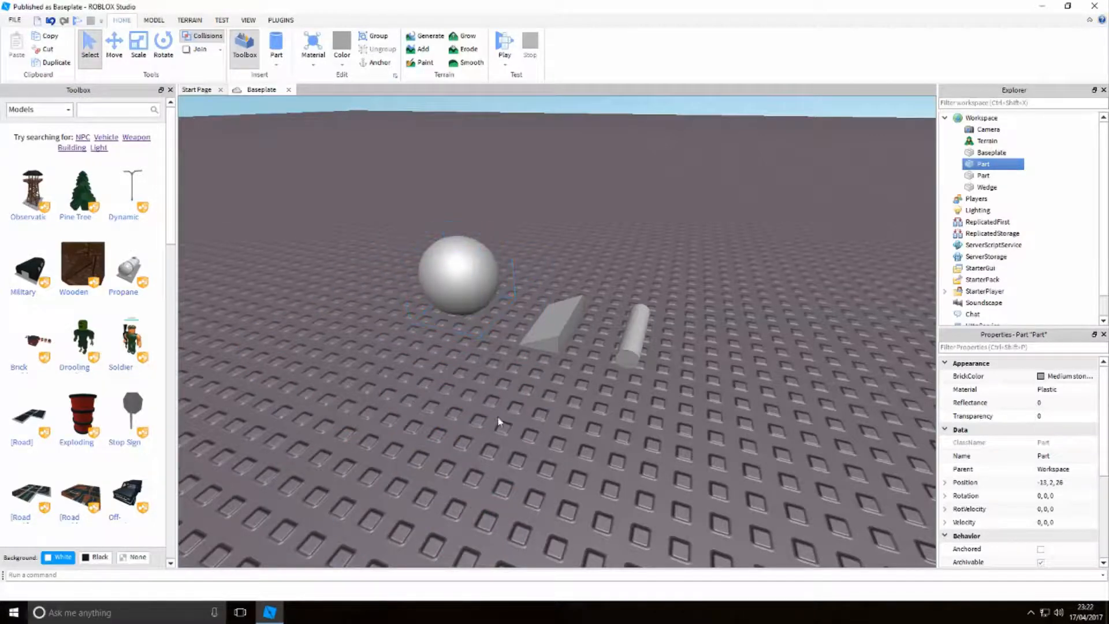
click(500, 422)
Select the sphere, wedge and cylinder together, give them the Pebble material, and deselect them
right_drag(521, 426, 536, 393)
scroll(536, 394, up, 2)
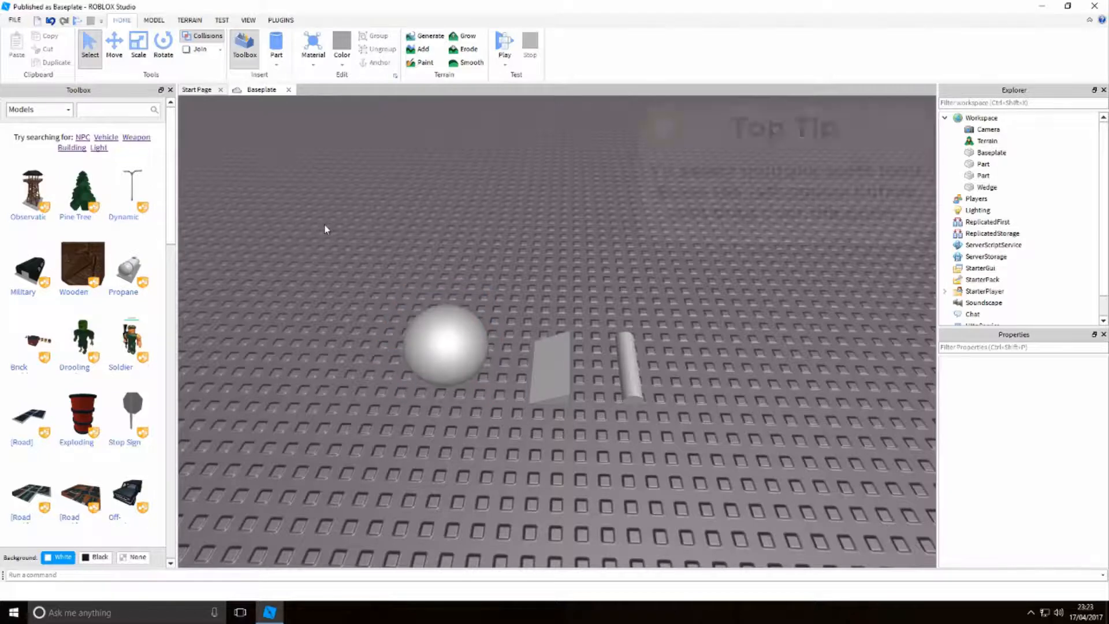
drag(324, 225, 332, 248)
drag(396, 290, 839, 484)
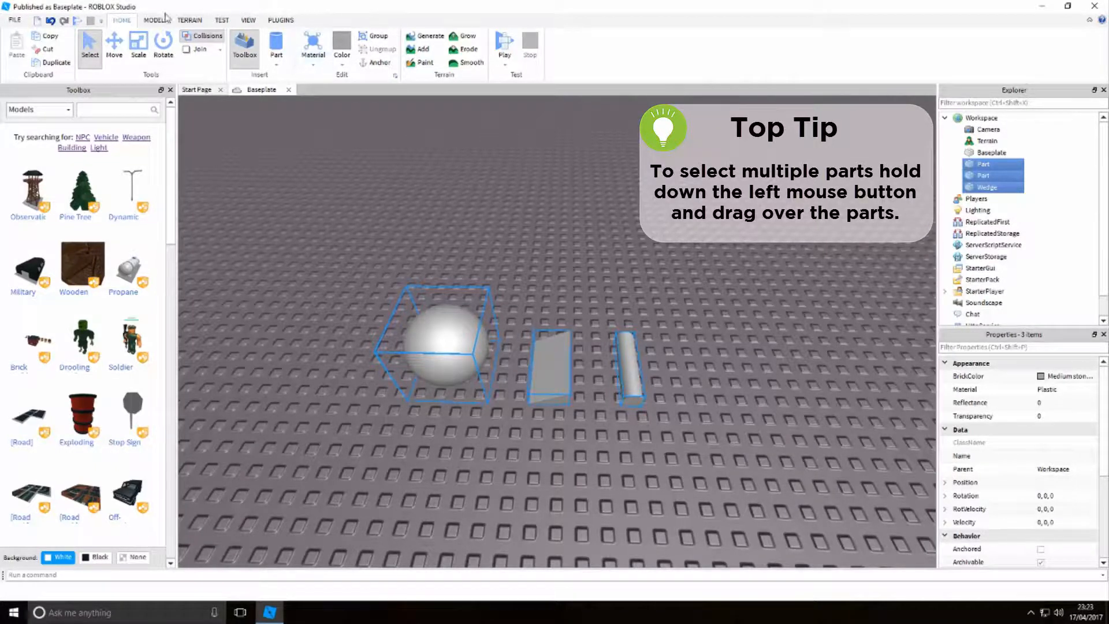
click(315, 67)
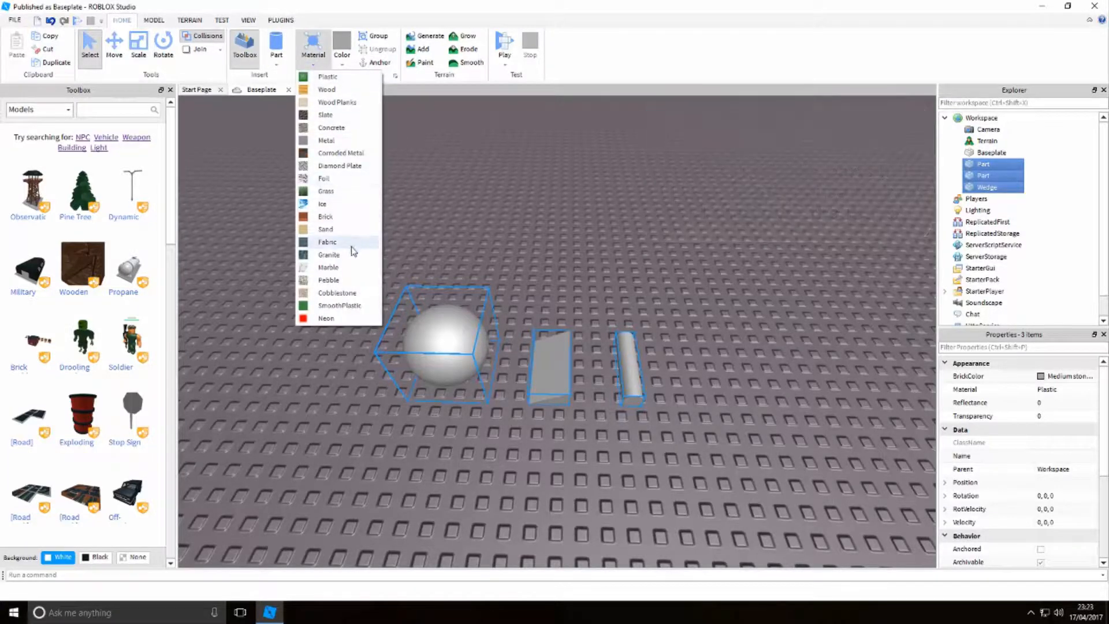
click(344, 280)
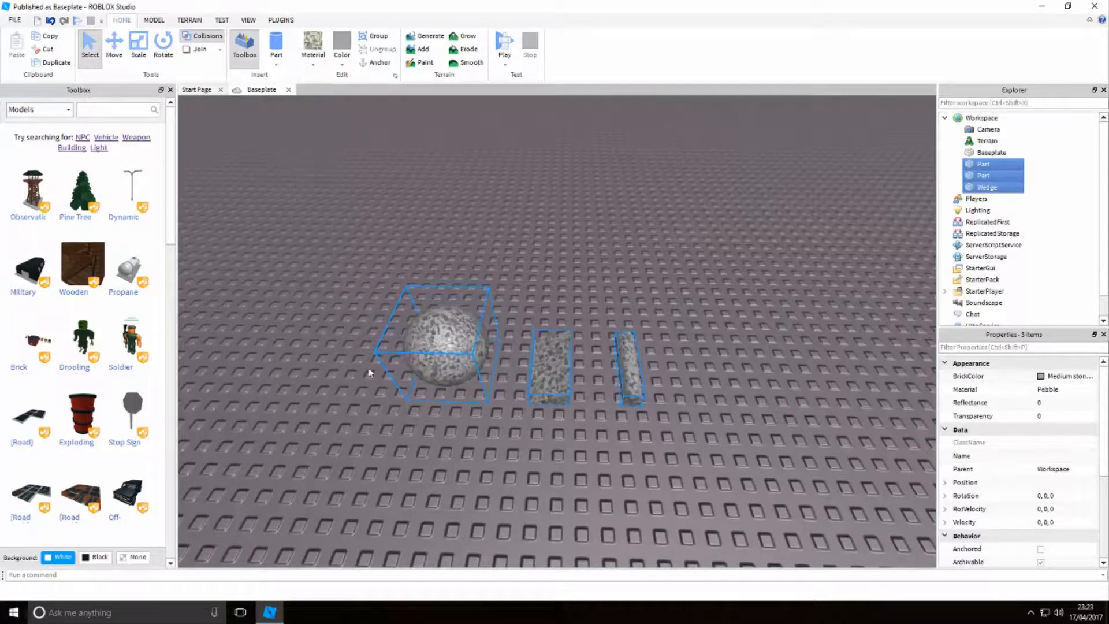
click(452, 478)
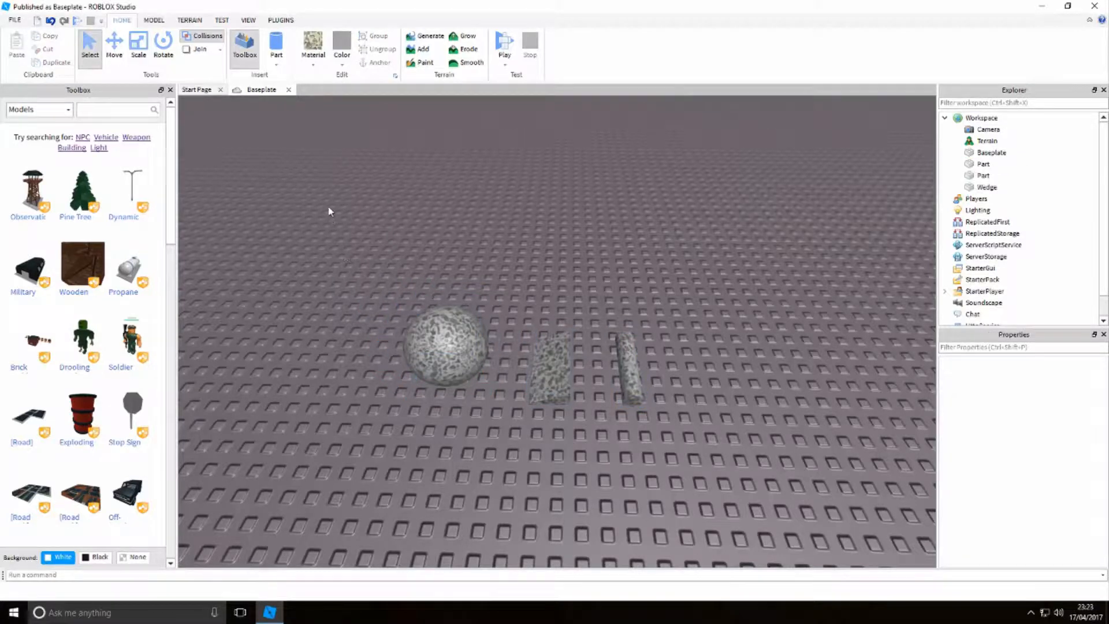
Set the BrickColor of the sphere, wedge and cylinder together to a very dark blue-grey, and deselect them
drag(321, 183, 749, 464)
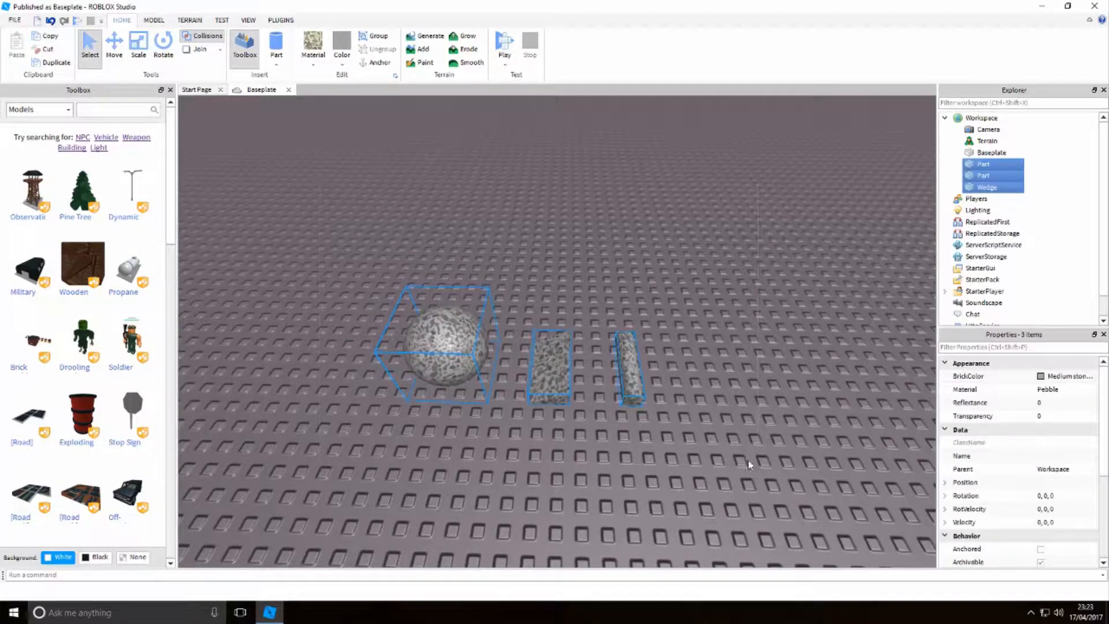
click(1041, 377)
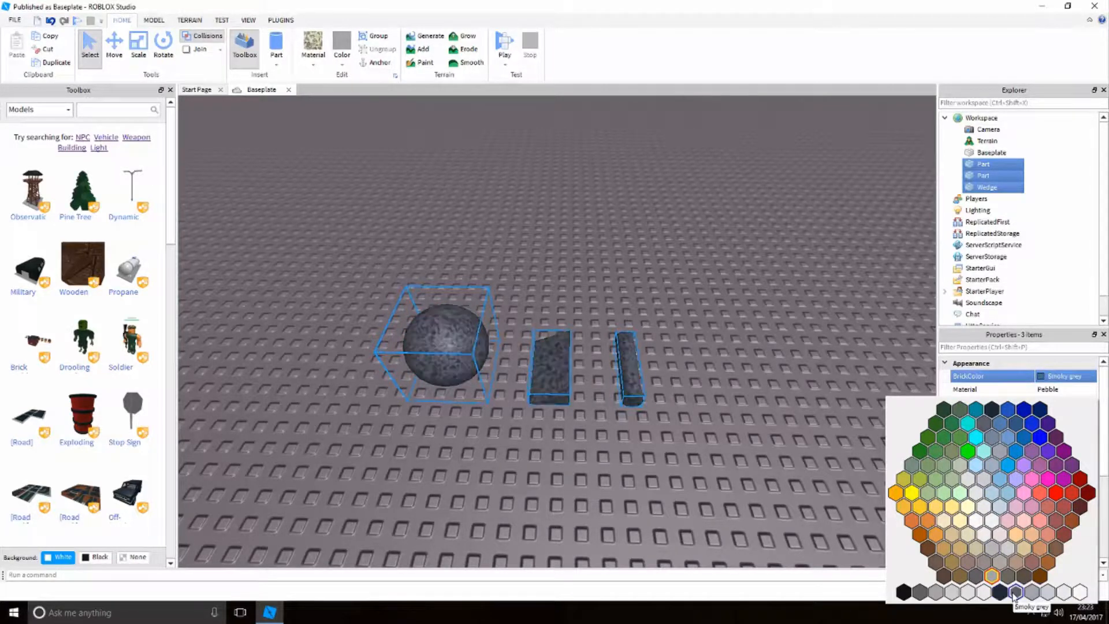
click(1000, 591)
click(793, 289)
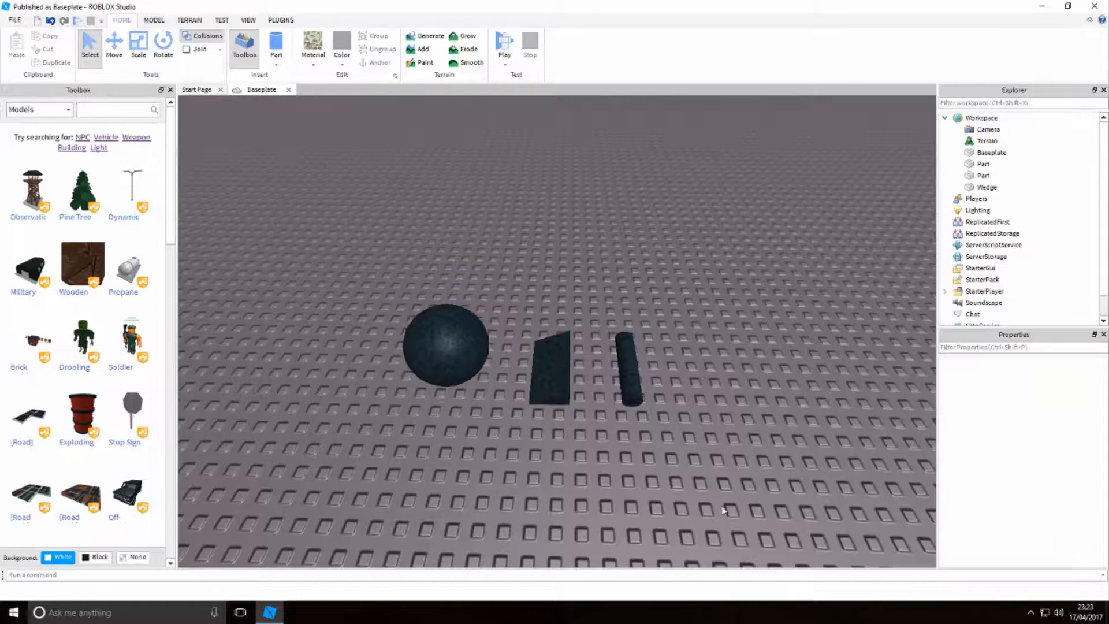
drag(613, 415, 335, 204)
click(335, 205)
Start a playtest of the place and walk the avatar into the unanchored parts
key(d)
right_drag(740, 301, 578, 260)
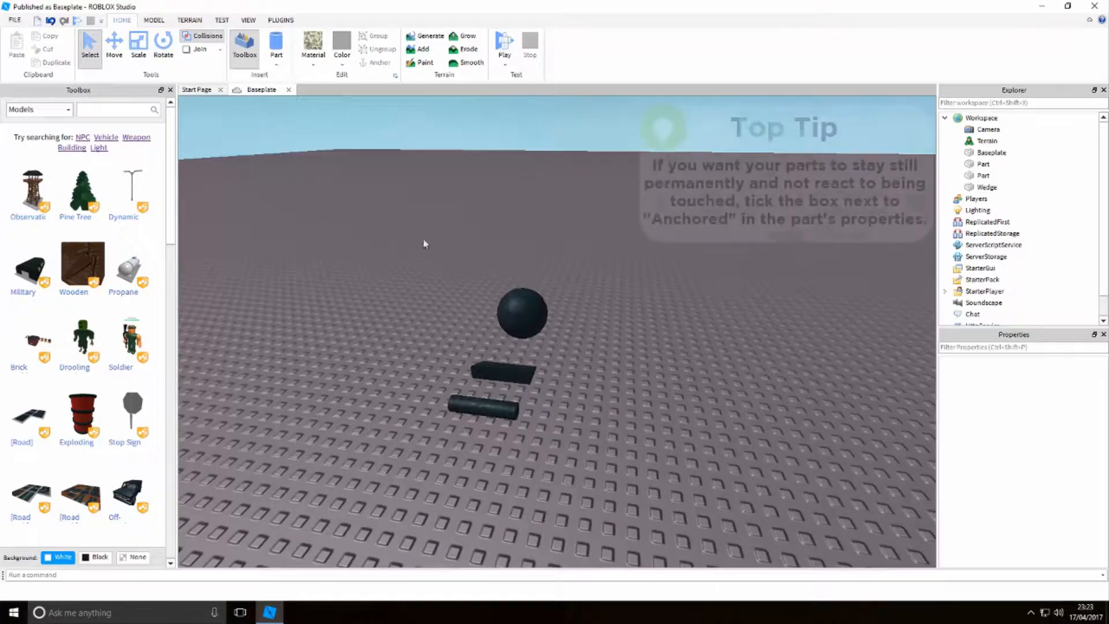
click(503, 45)
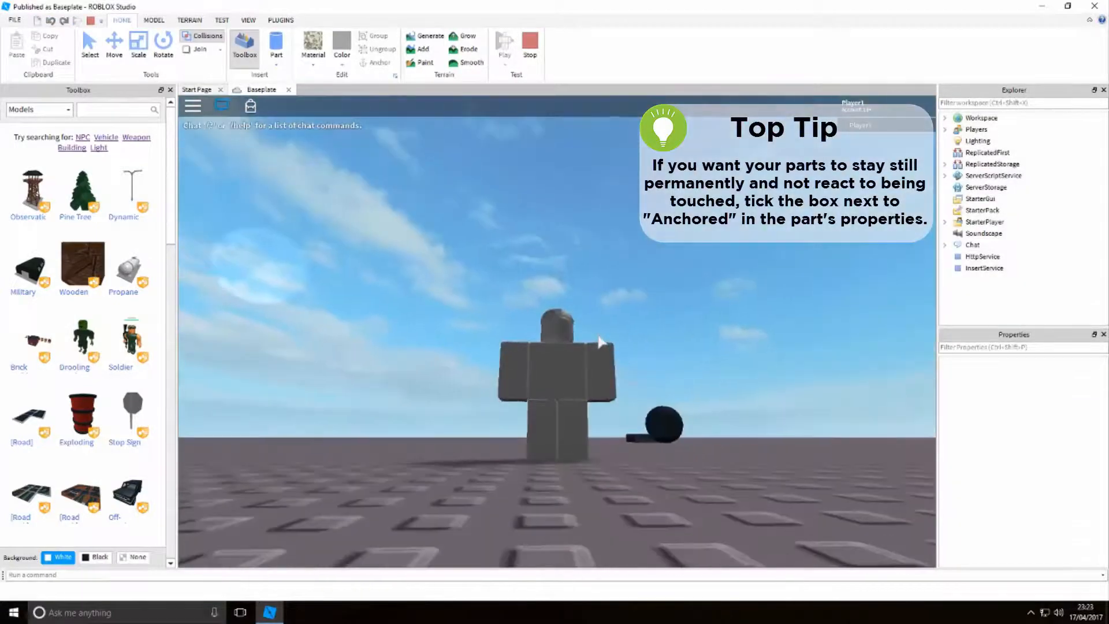
right_drag(599, 335, 598, 335)
key(w)
scroll(599, 335, down, 3)
key(w)
key(a)
key(w)
key(s)
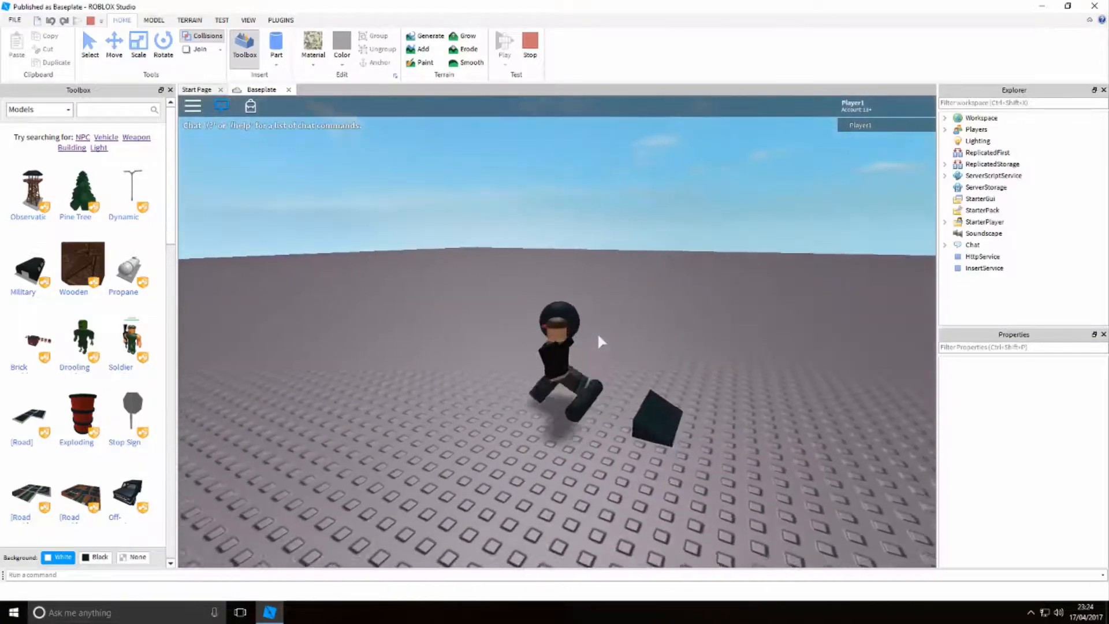
Run the avatar from side to side to push the sphere and cylinder across the baseplate
key(d)
key(a)
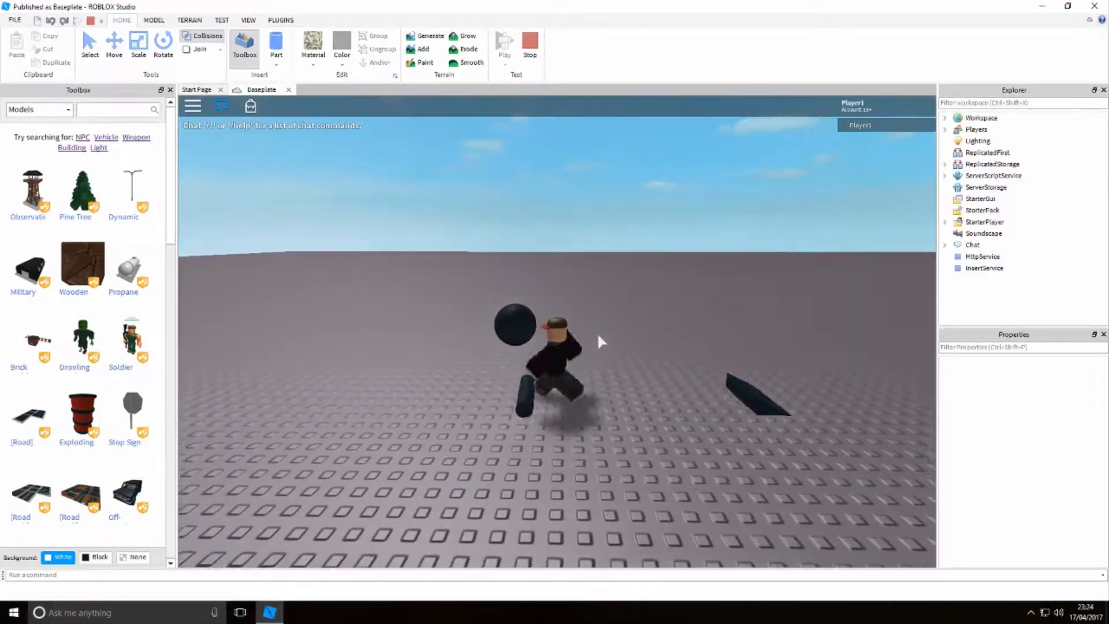
key(d)
right_drag(587, 335, 587, 335)
key(d)
key(a)
key(d)
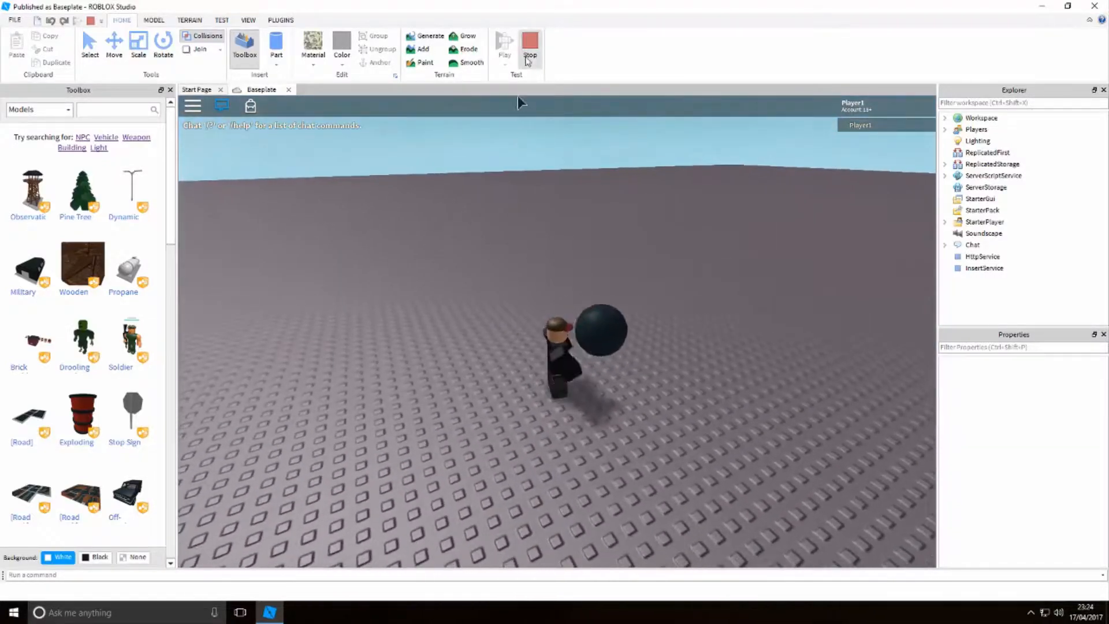
Stop the playtest and return to the sphere, wedge and cylinder in the edit view
click(528, 57)
scroll(645, 374, down, 10)
scroll(645, 374, up, 6)
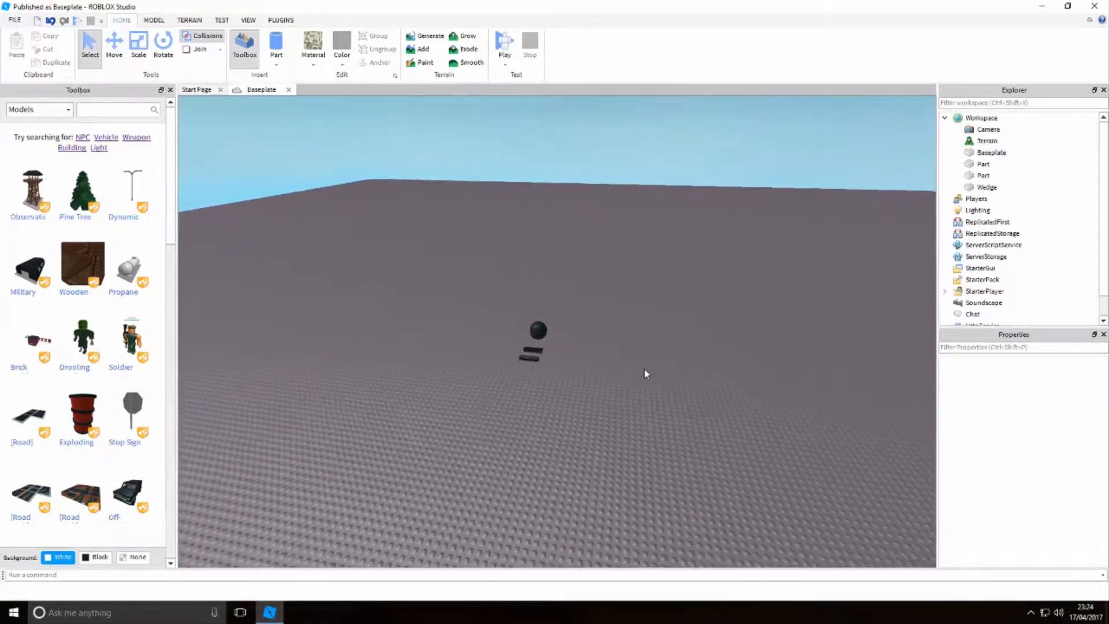
scroll(645, 374, up, 5)
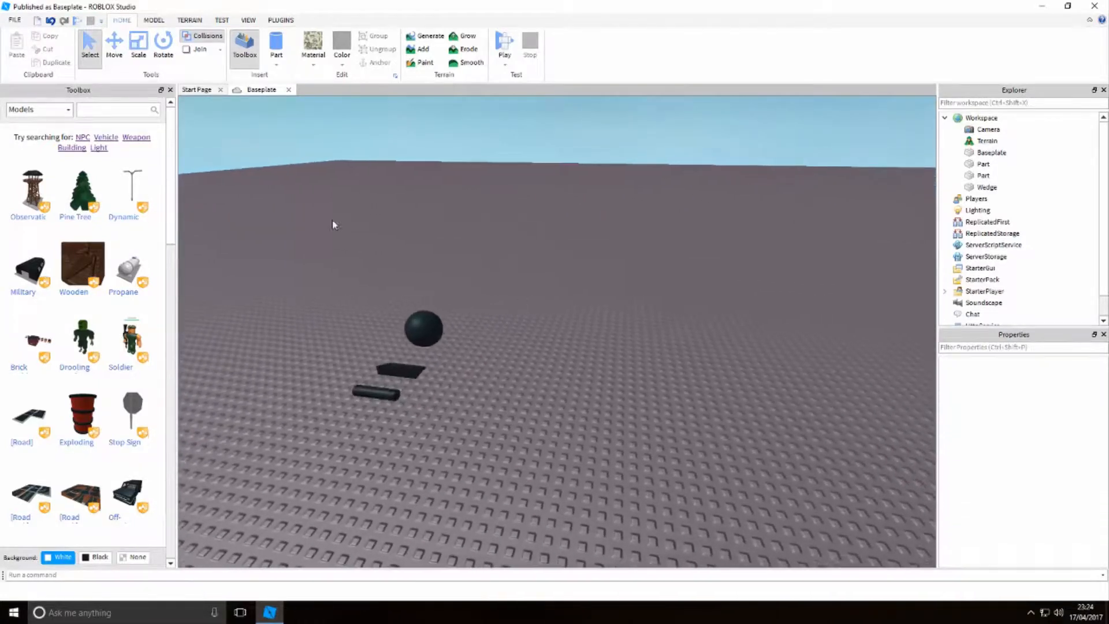
Search the model library for "Tree" and place the first Pine Tree result on the baseplate beside the three parts
mouse_move(84, 209)
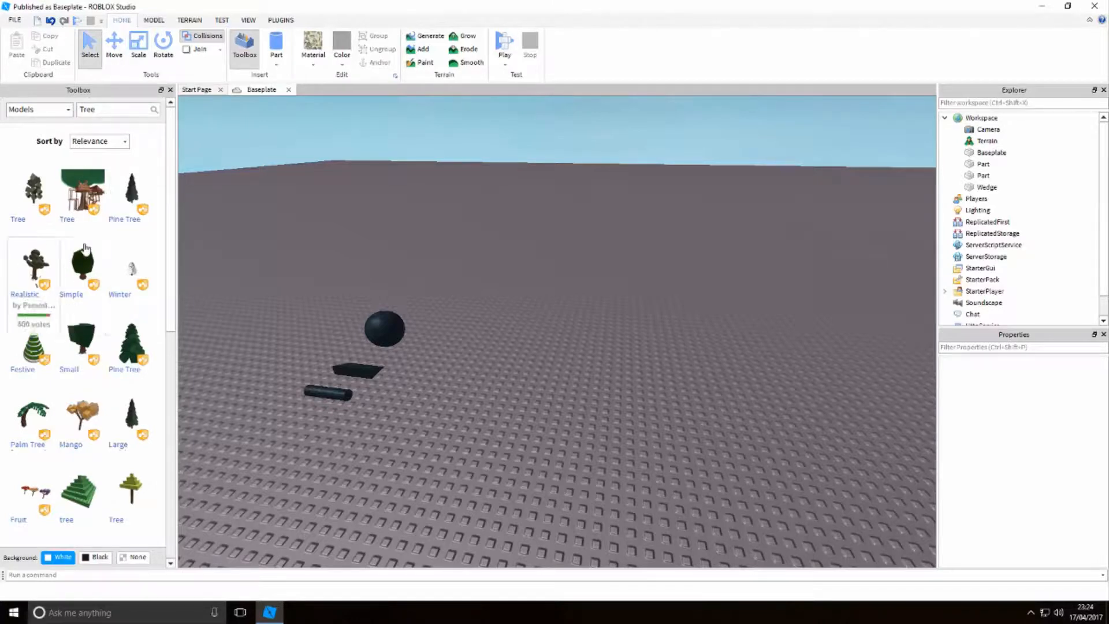
mouse_move(127, 192)
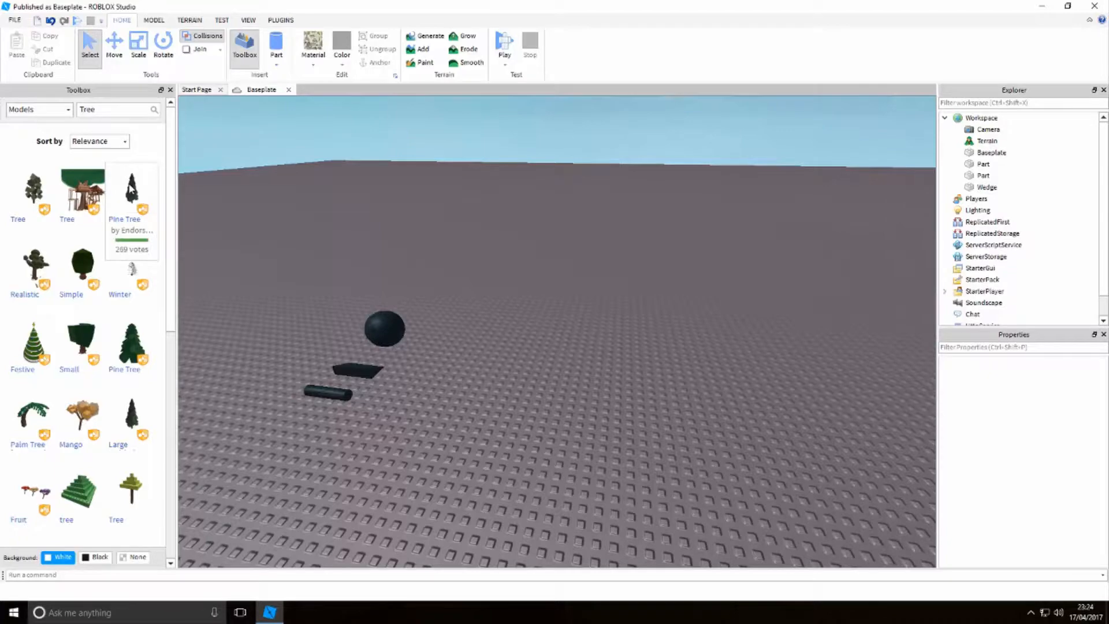
drag(132, 191, 523, 358)
click(608, 443)
click(595, 443)
Duplicate the pine tree, place the copy on the baseplate some distance from the original, and deselect it
key(d)
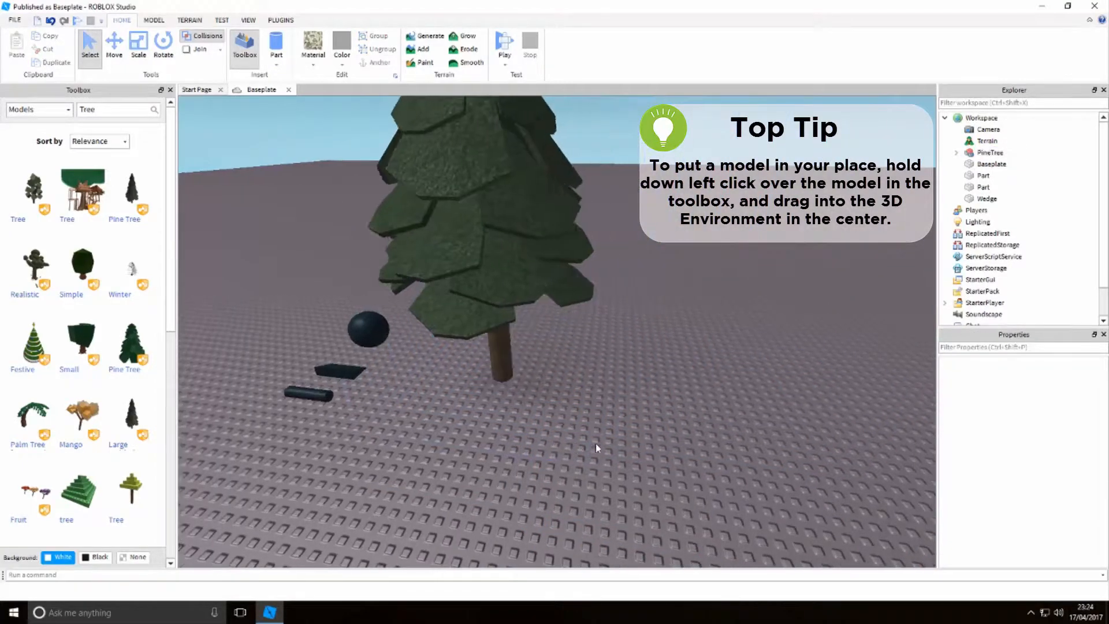
key(s)
right_drag(570, 423, 569, 423)
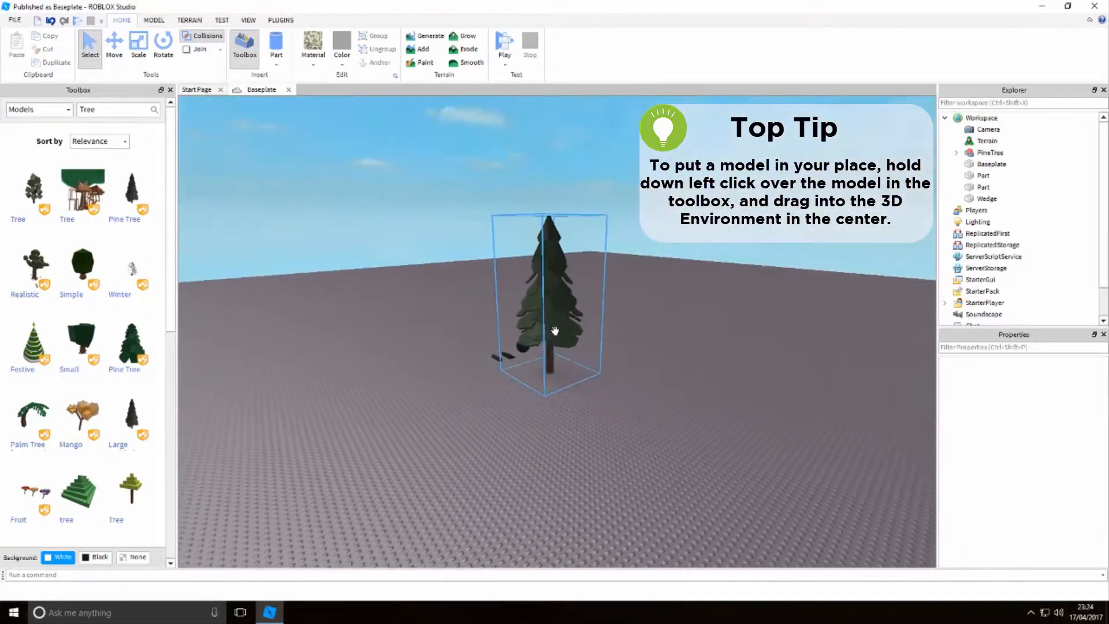
click(554, 334)
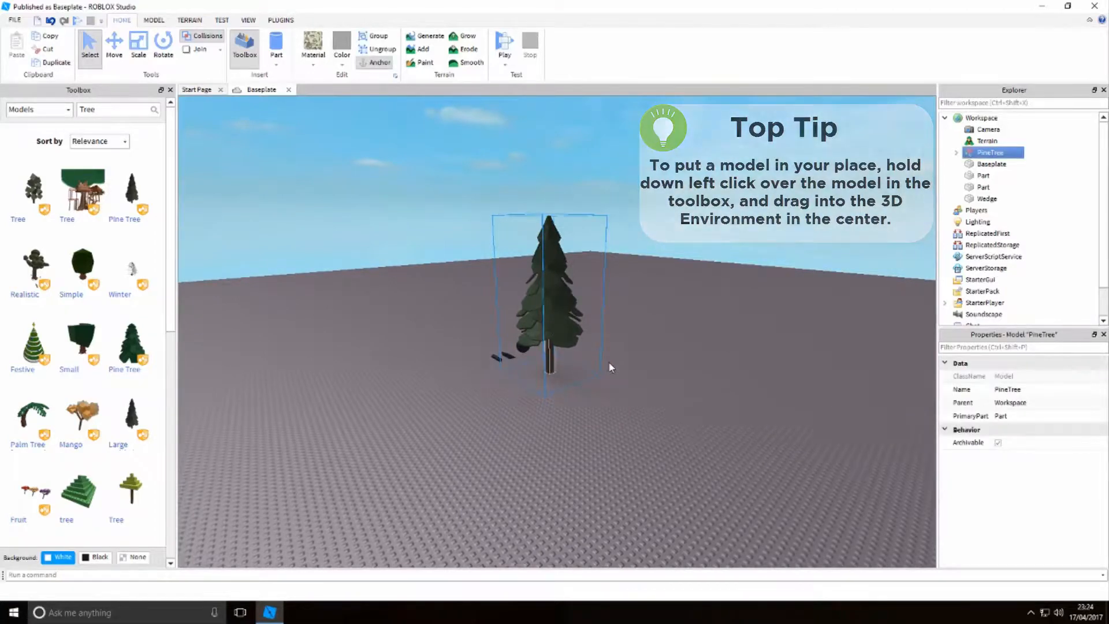
key(ctrl+d)
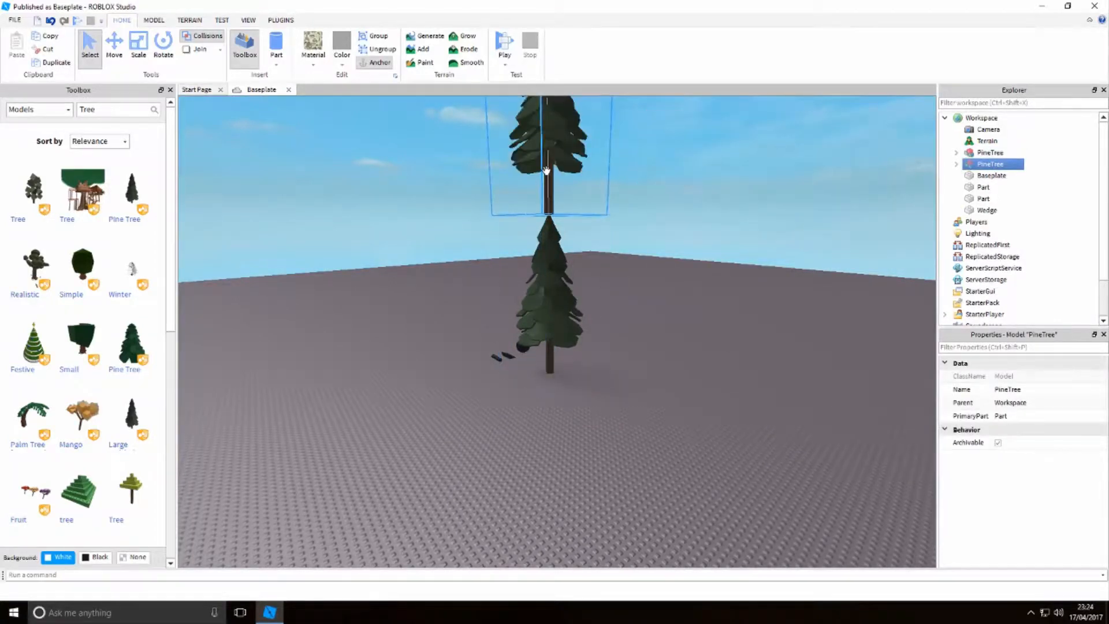
drag(547, 171, 340, 442)
click(552, 475)
Select both pine trees and the parts behind them with one selection box, and deselect them
right_drag(552, 475, 552, 473)
scroll(552, 473, down, 5)
scroll(552, 473, up, 5)
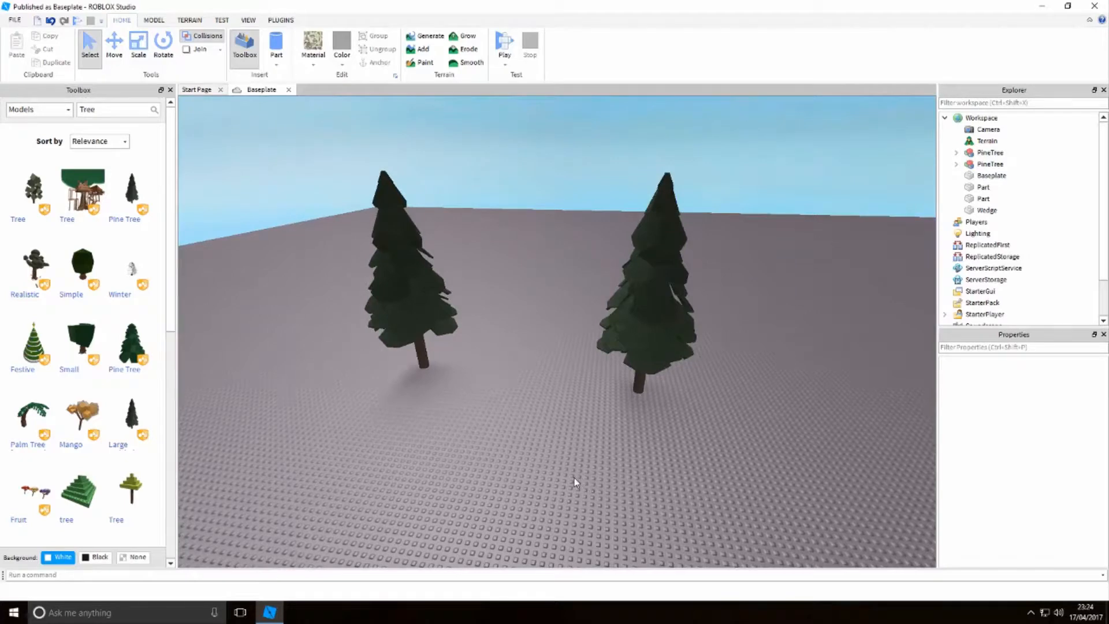
drag(666, 429, 379, 213)
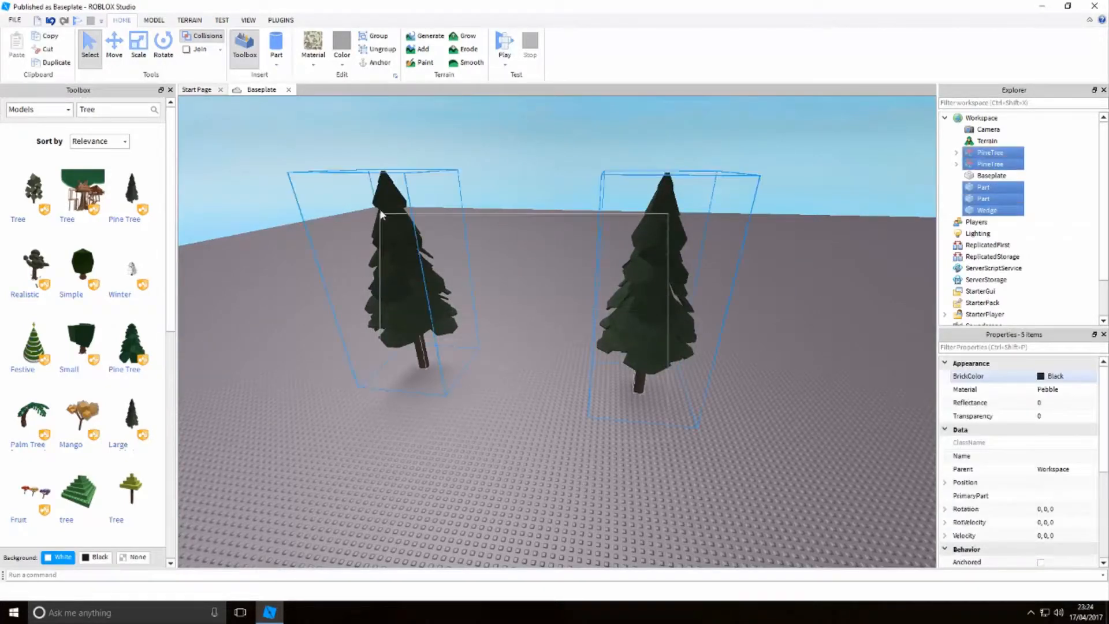
click(510, 464)
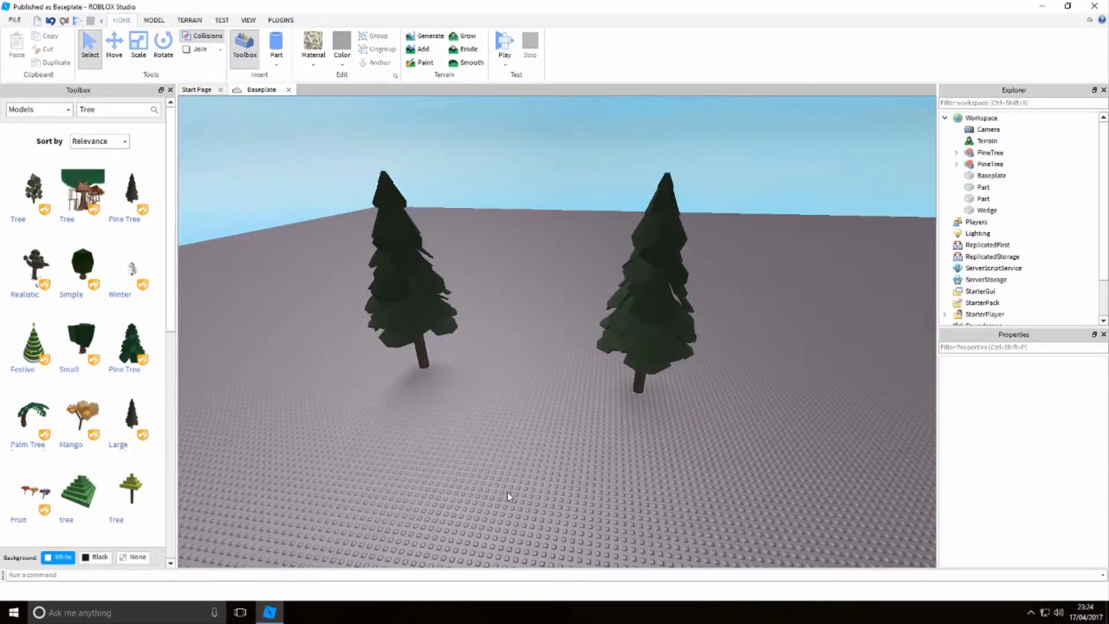